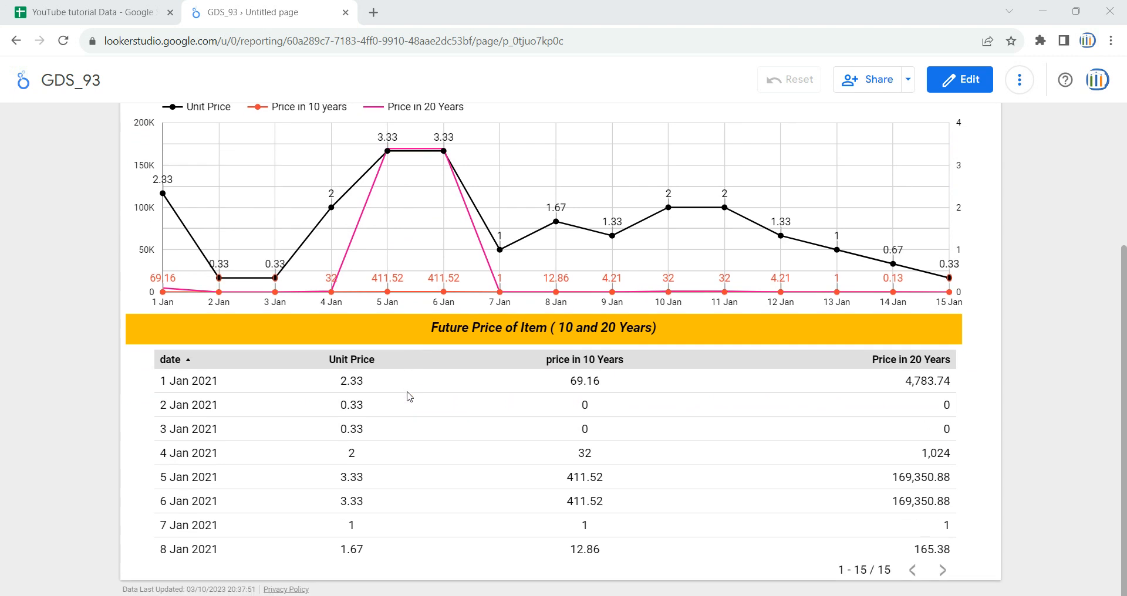
Step: Switch to the YouTube tutorial Data spreadsheet and examine the Power_GDS92 data, including its Unit Price column
{"action": "scroll", "coordinate": [572, 550], "scroll_direction": "up", "scroll_amount": 4}
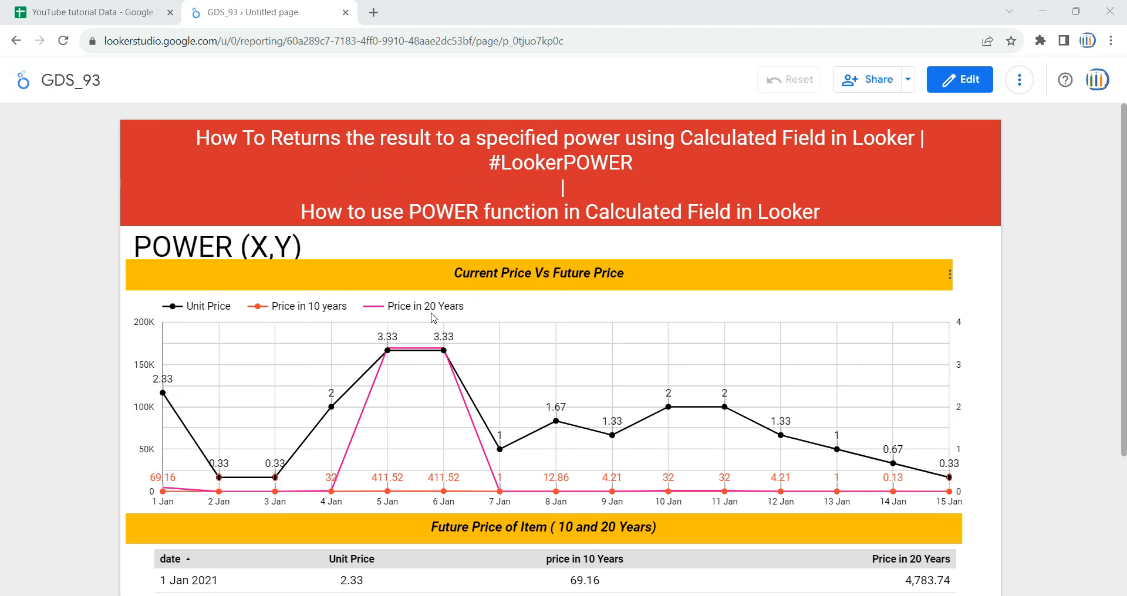
{"action": "left_click", "coordinate": [81, 7]}
{"action": "left_click_drag", "start_coordinate": [53, 185], "coordinate": [377, 443]}
{"action": "left_click", "coordinate": [153, 262]}
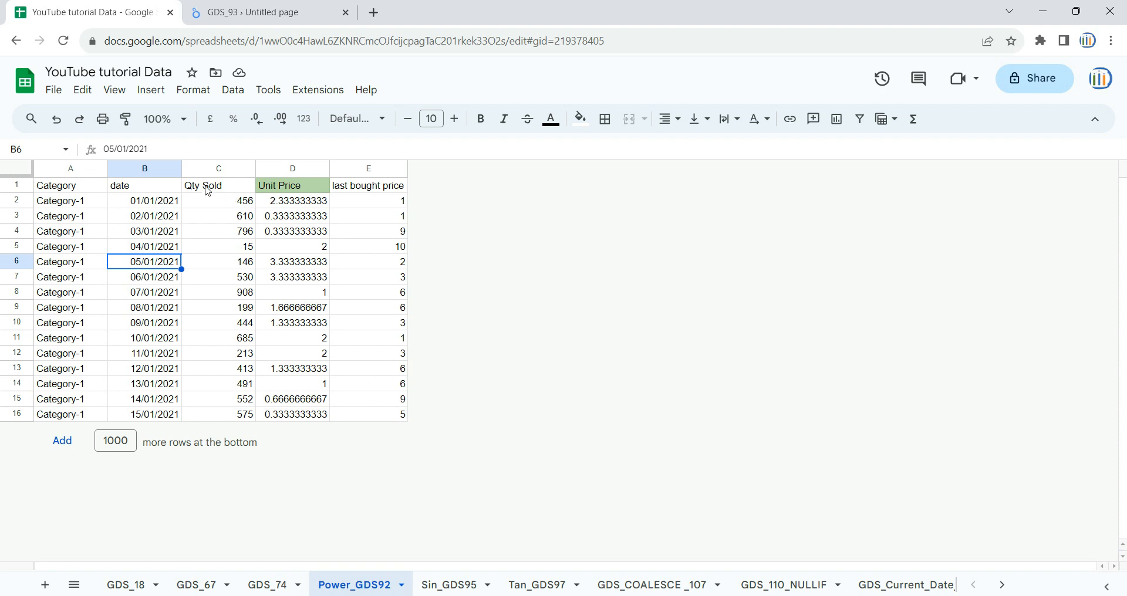
{"action": "left_click", "coordinate": [277, 171]}
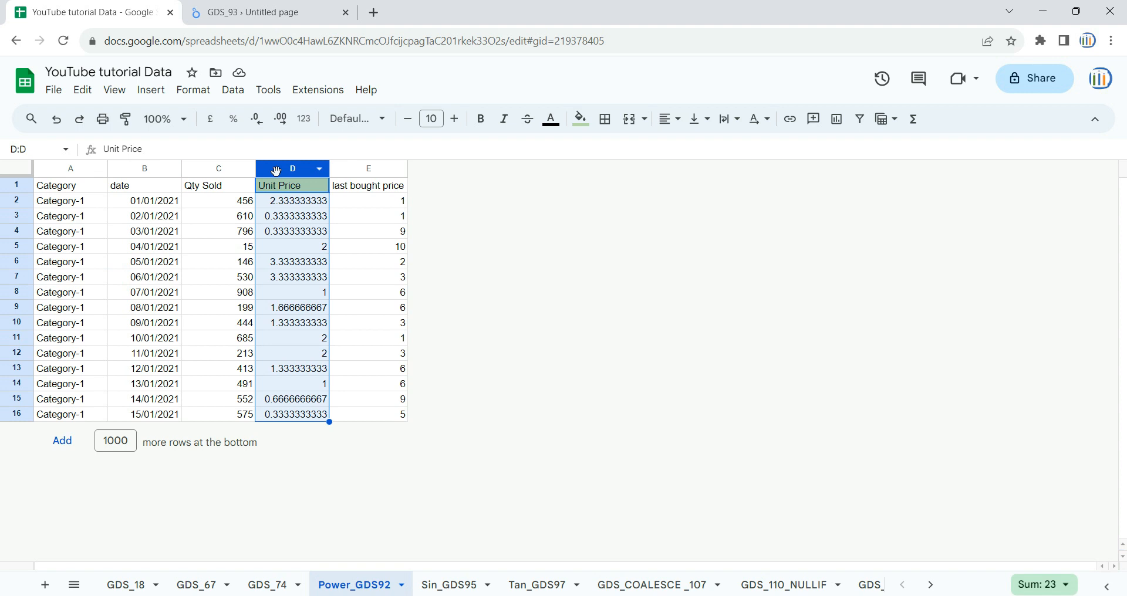
{"action": "left_click", "coordinate": [69, 232]}
{"action": "left_click", "coordinate": [77, 204]}
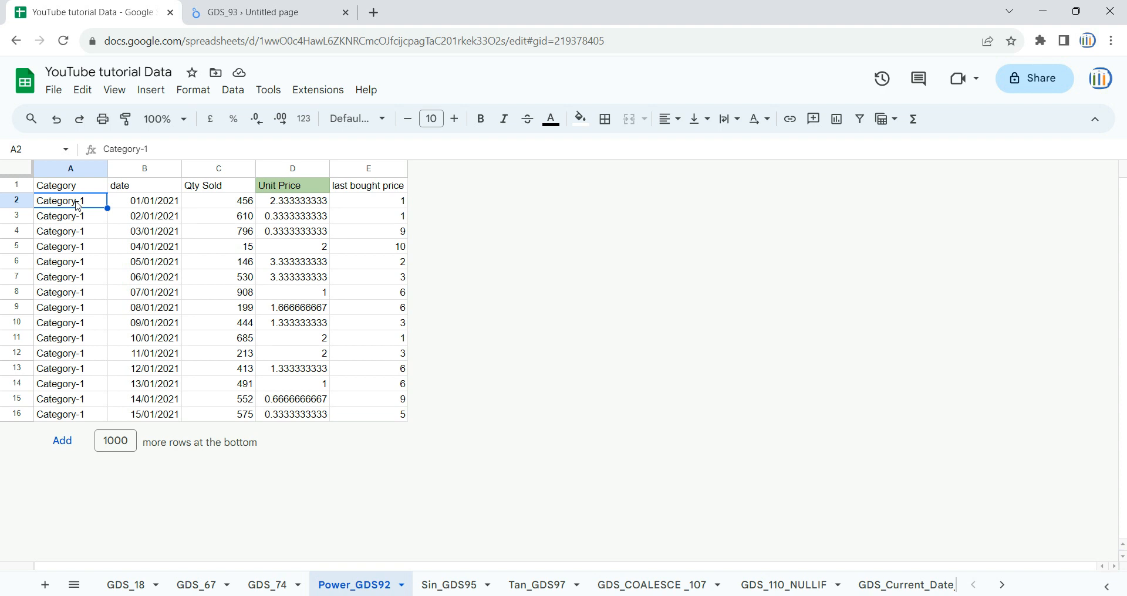
Step: Examine the 04/01/2021 row, checking its date, Qty Sold and Unit Price values
{"action": "left_click", "coordinate": [243, 245]}
{"action": "left_click", "coordinate": [16, 247]}
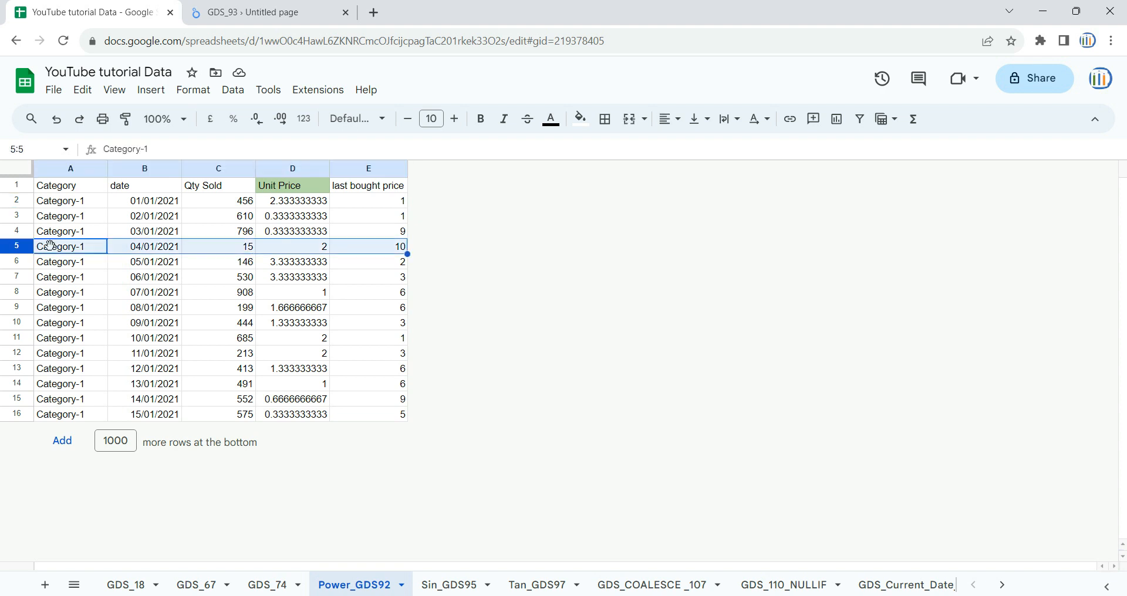
{"action": "left_click", "coordinate": [157, 252]}
{"action": "left_click", "coordinate": [244, 251]}
{"action": "left_click", "coordinate": [321, 252]}
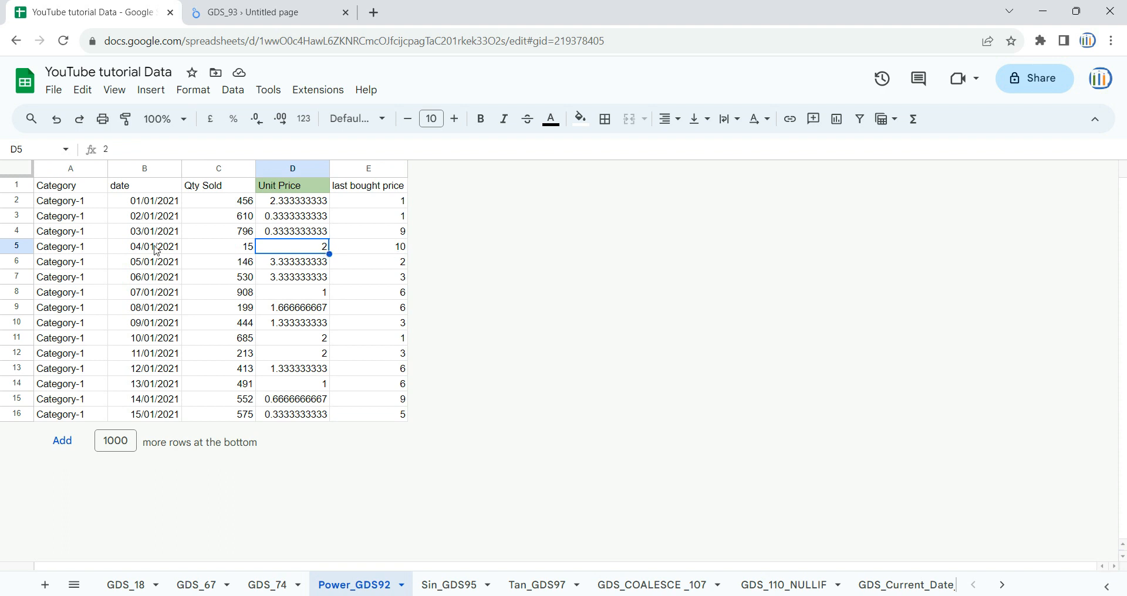
{"action": "left_click", "coordinate": [172, 252]}
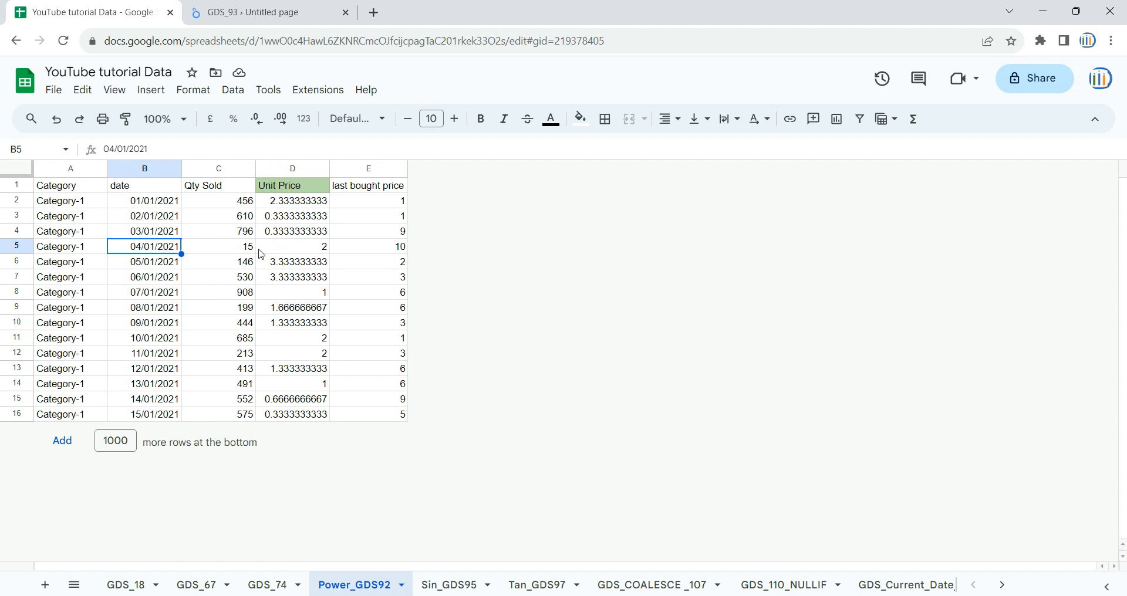
{"action": "left_click", "coordinate": [304, 249]}
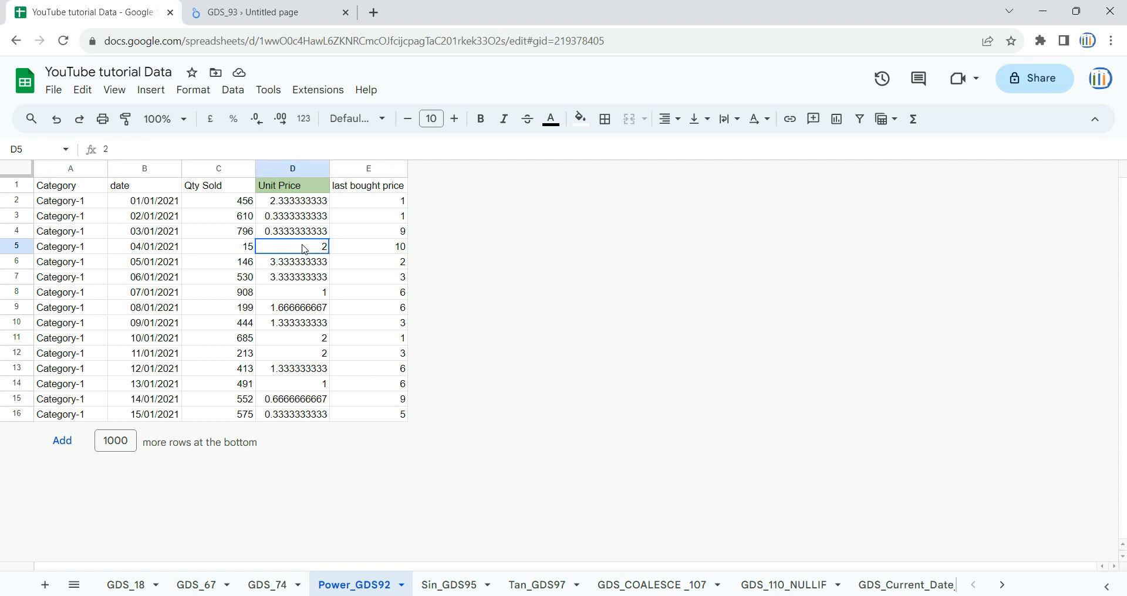
Step: Insert one empty column directly after the last bought price column
{"action": "left_click", "coordinate": [388, 172]}
{"action": "right_click", "coordinate": [389, 172]}
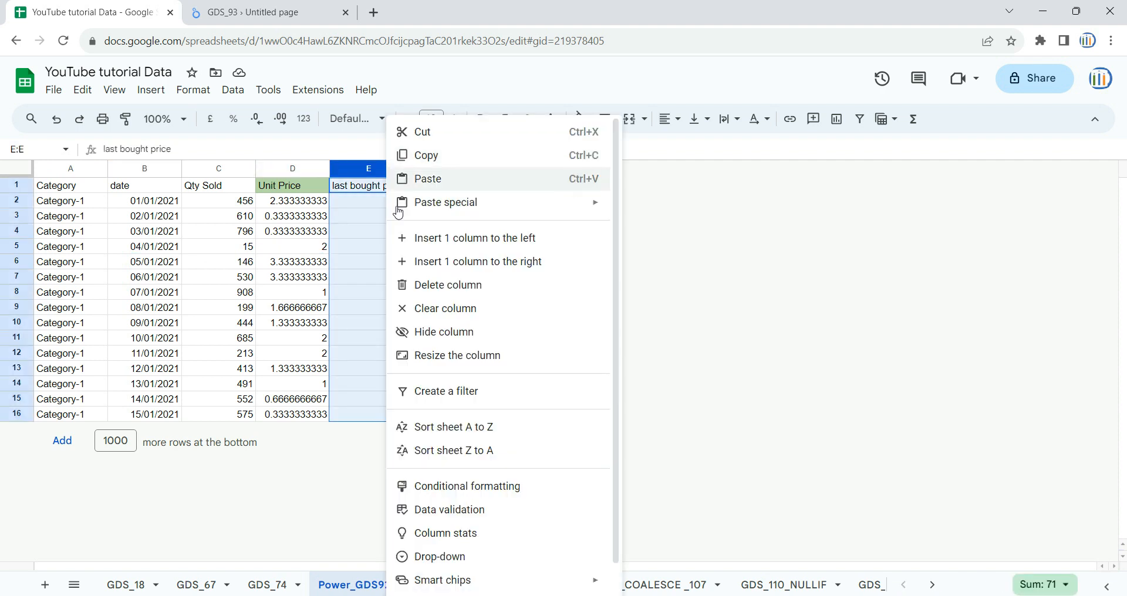
{"action": "left_click", "coordinate": [473, 260]}
{"action": "left_click", "coordinate": [441, 261]}
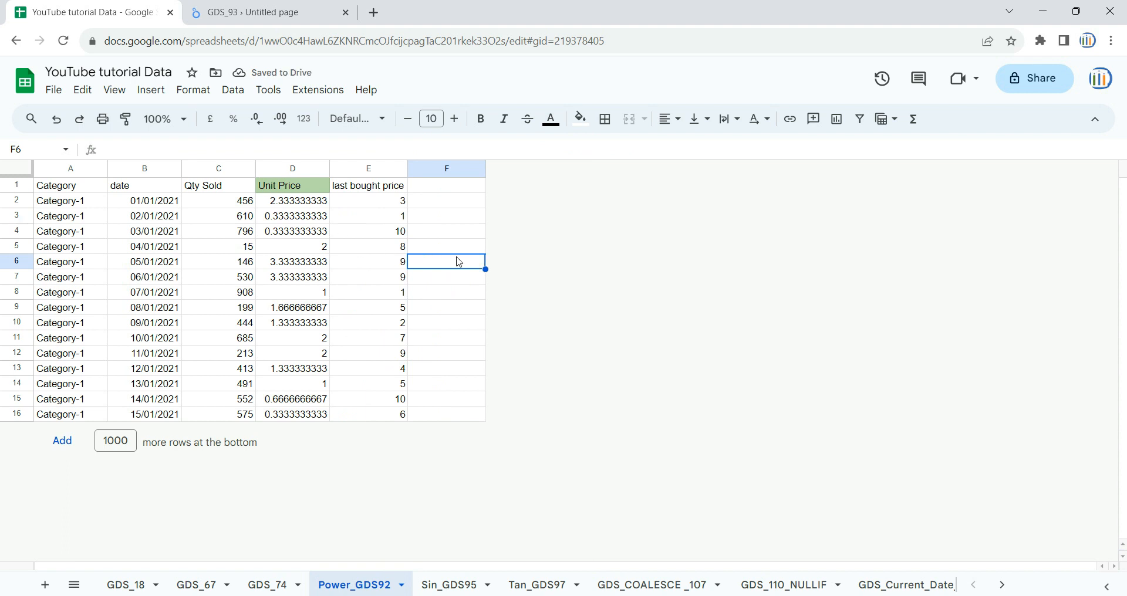
{"action": "type", "text": "1"}
{"action": "key", "text": "Return"}
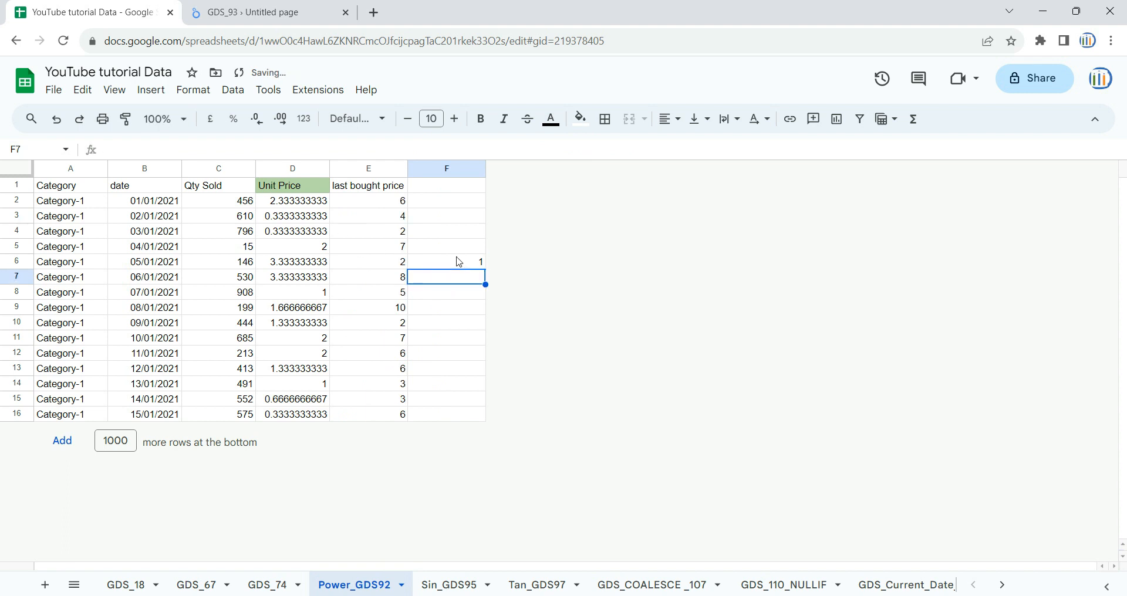
{"action": "key", "text": "Up"}
{"action": "key", "text": "Delete"}
Step: Enter the note "5 to the powerof x" in cell F5, beside the 04/01/2021 row
{"action": "key", "text": "Up"}
{"action": "key", "text": "Left"}
{"action": "key", "text": "Left"}
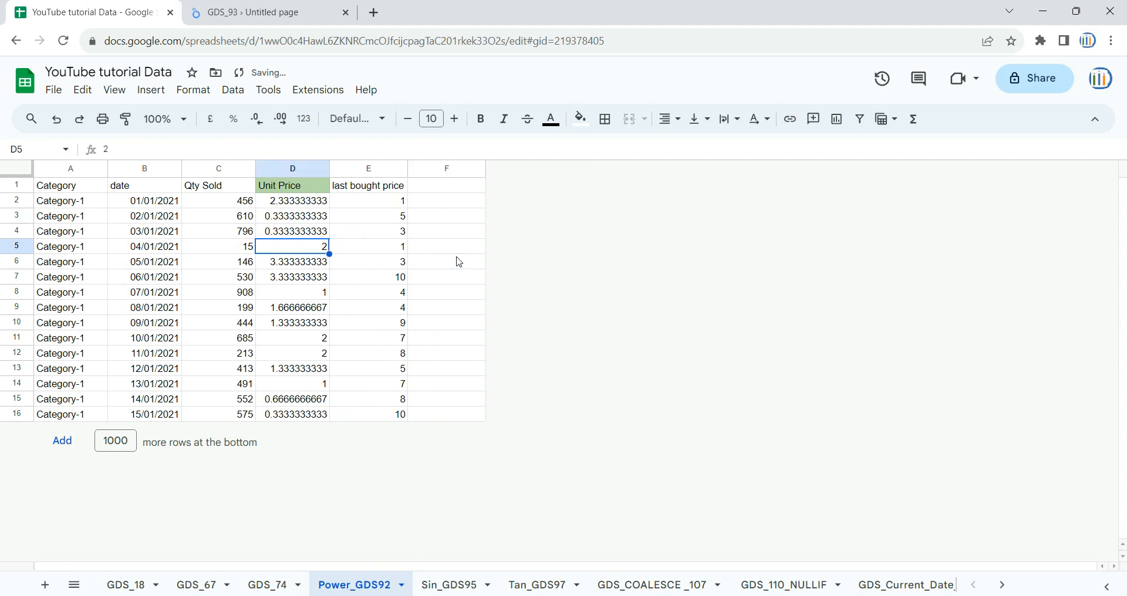
{"action": "key", "text": "Right"}
{"action": "key", "text": "Right"}
{"action": "type", "text": "x"}
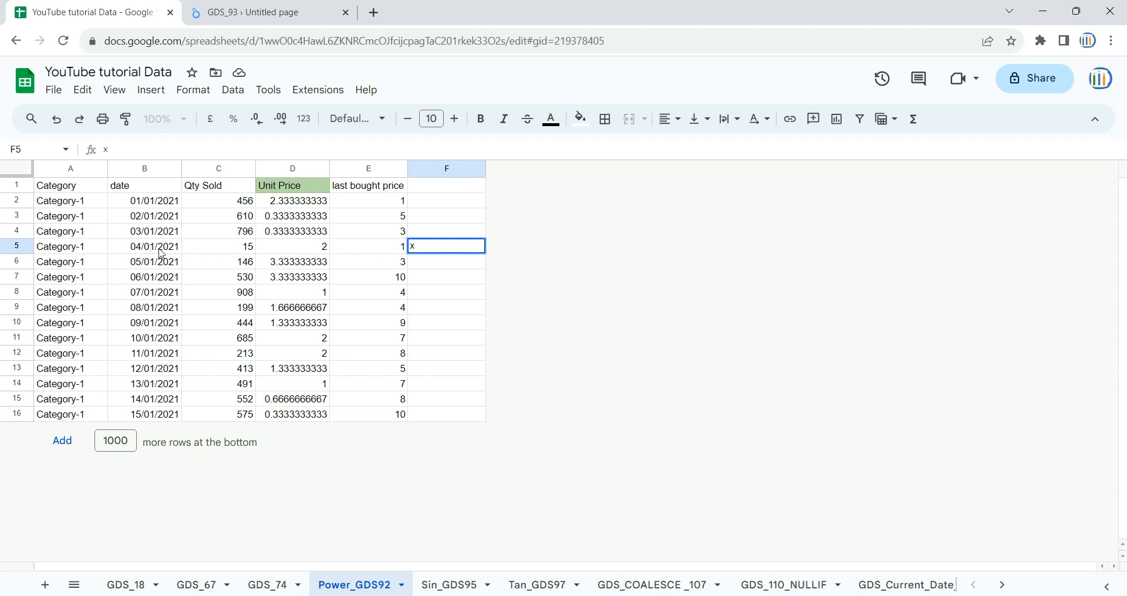
{"action": "key", "text": "BackSpace"}
{"action": "type", "text": "5 to the power"}
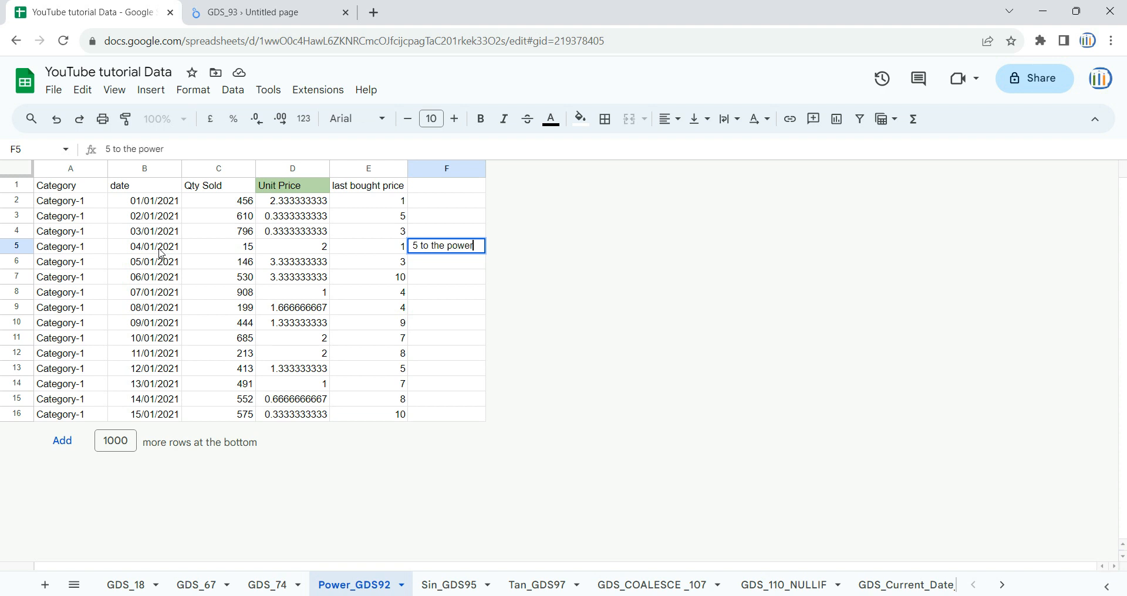
{"action": "type", "text": "of x"}
{"action": "key", "text": "Return"}
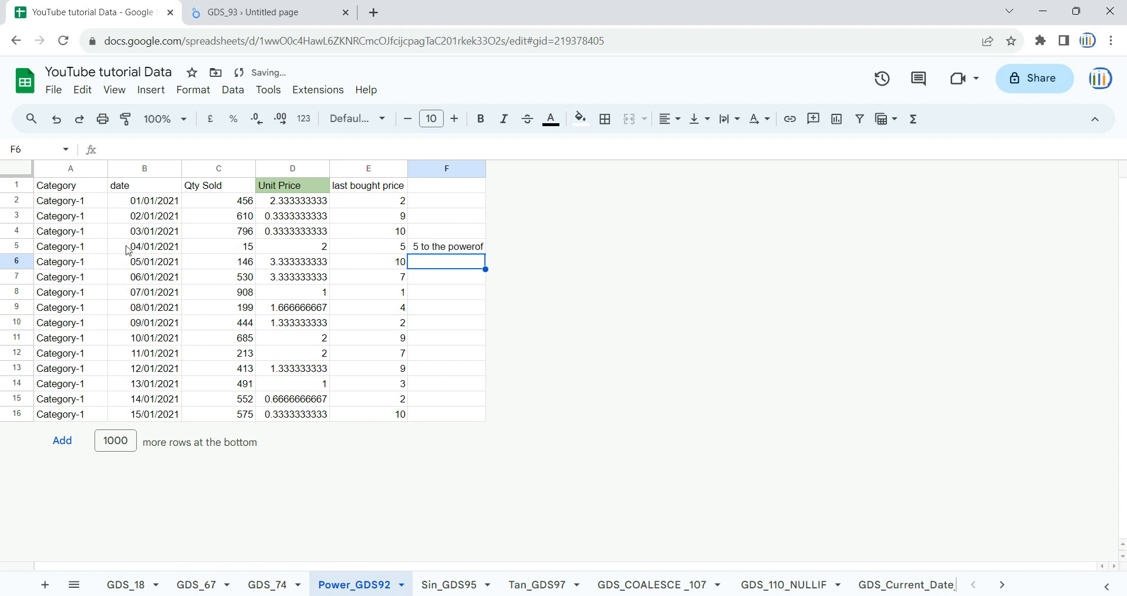
Step: Widen column F so its note fits and insert one empty column after it
{"action": "left_click_drag", "start_coordinate": [486, 169], "coordinate": [604, 183]}
{"action": "left_click", "coordinate": [497, 250]}
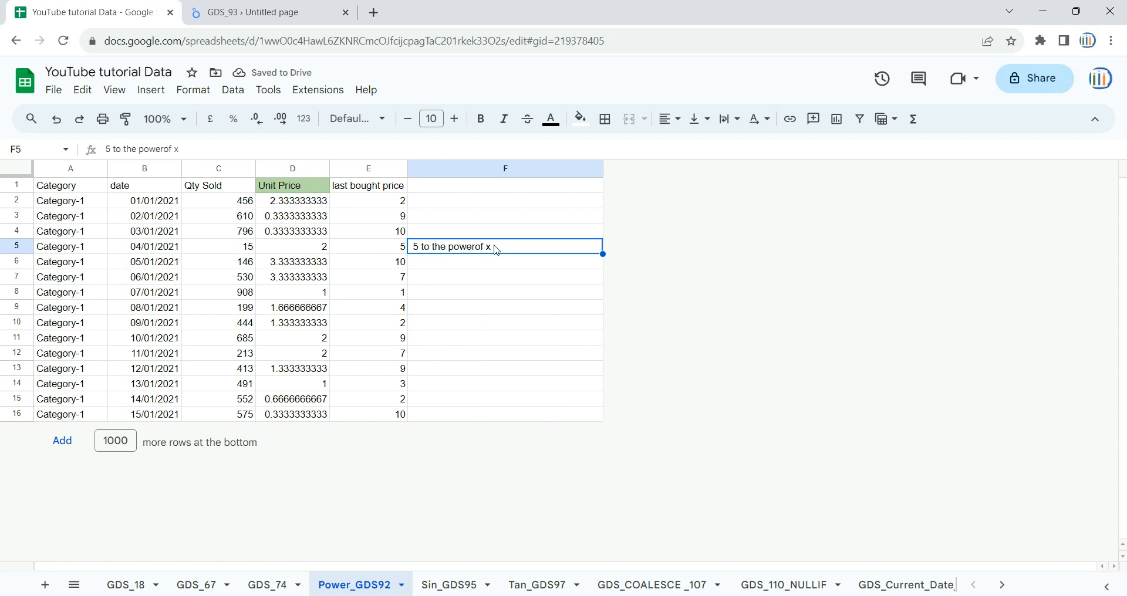
{"action": "right_click", "coordinate": [560, 169]}
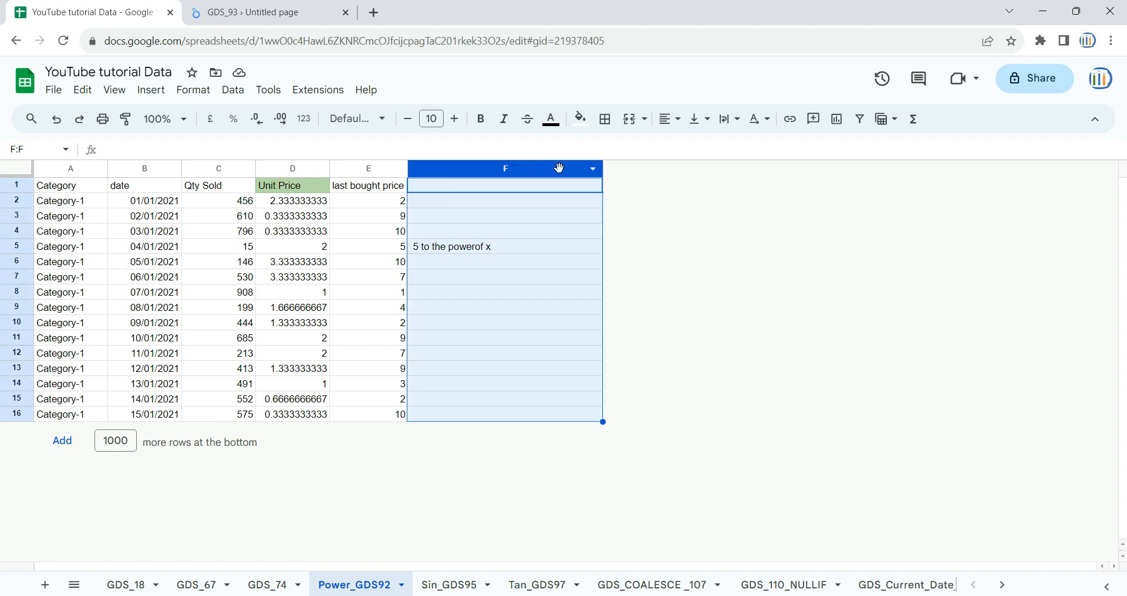
{"action": "left_click", "coordinate": [646, 262]}
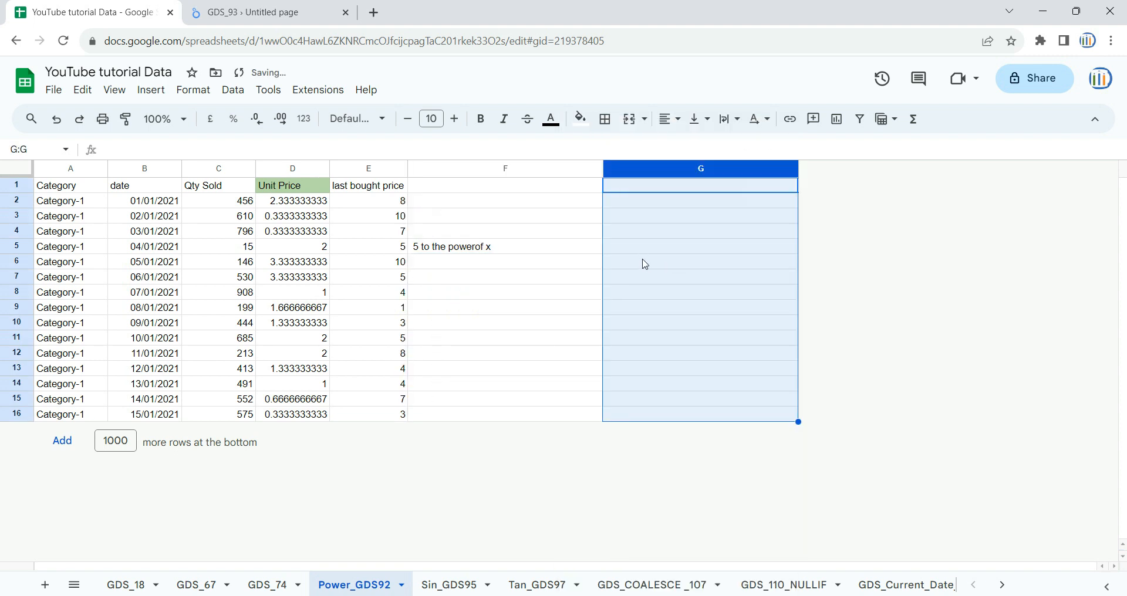
{"action": "left_click", "coordinate": [650, 253]}
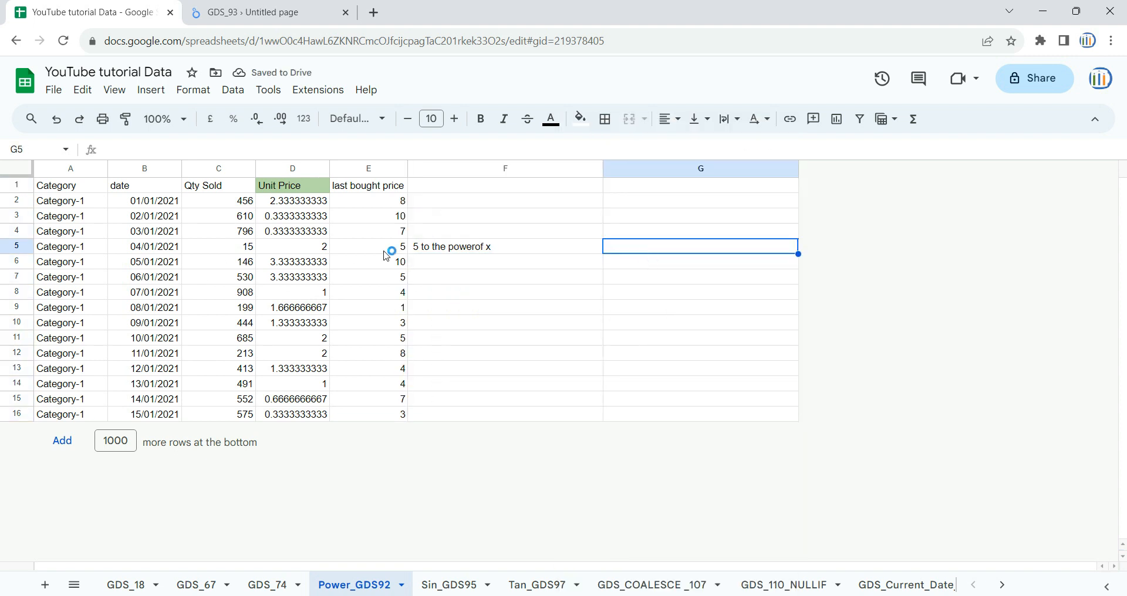
Step: Edit the note in cell F5 so it reads "y= 5 to the powerof x"
{"action": "left_click", "coordinate": [566, 251]}
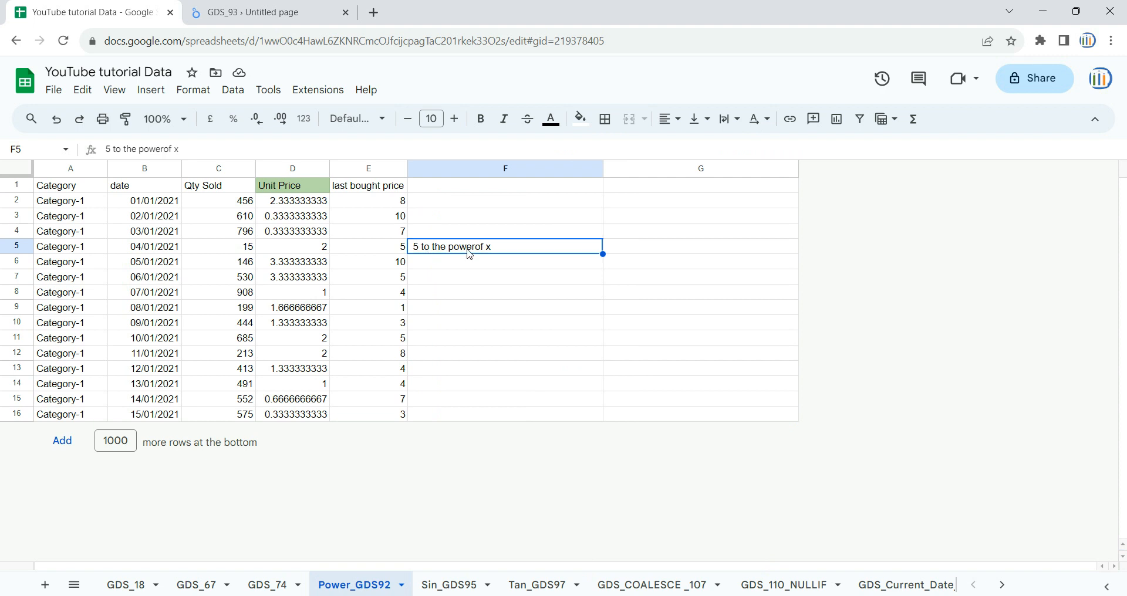
{"action": "left_click", "coordinate": [669, 252]}
{"action": "left_click", "coordinate": [523, 258]}
{"action": "left_click", "coordinate": [292, 145]}
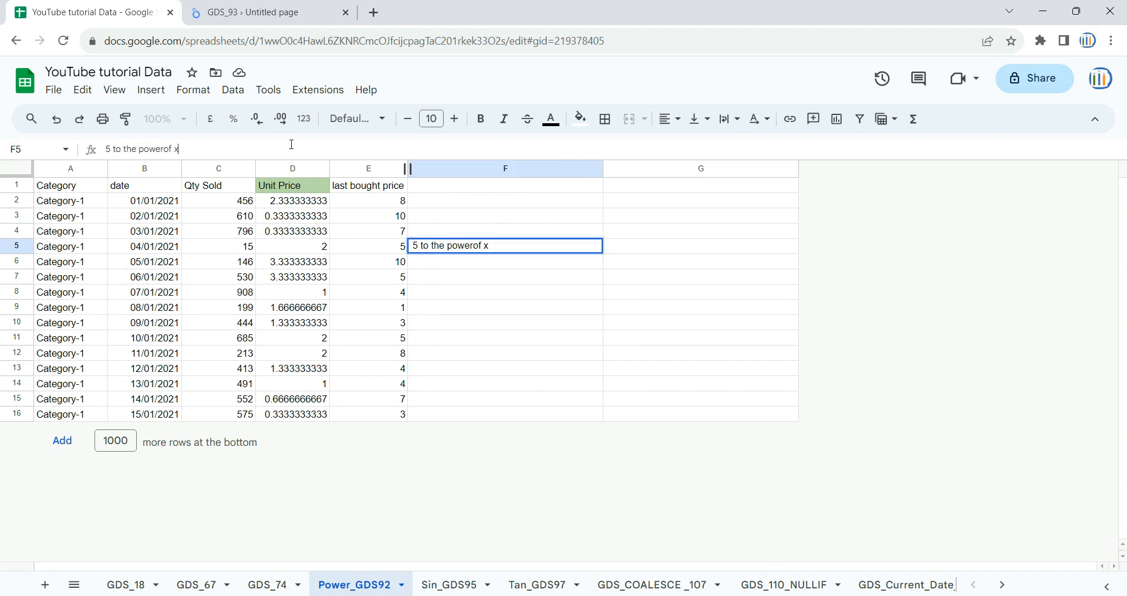
{"action": "type", "text": "y="}
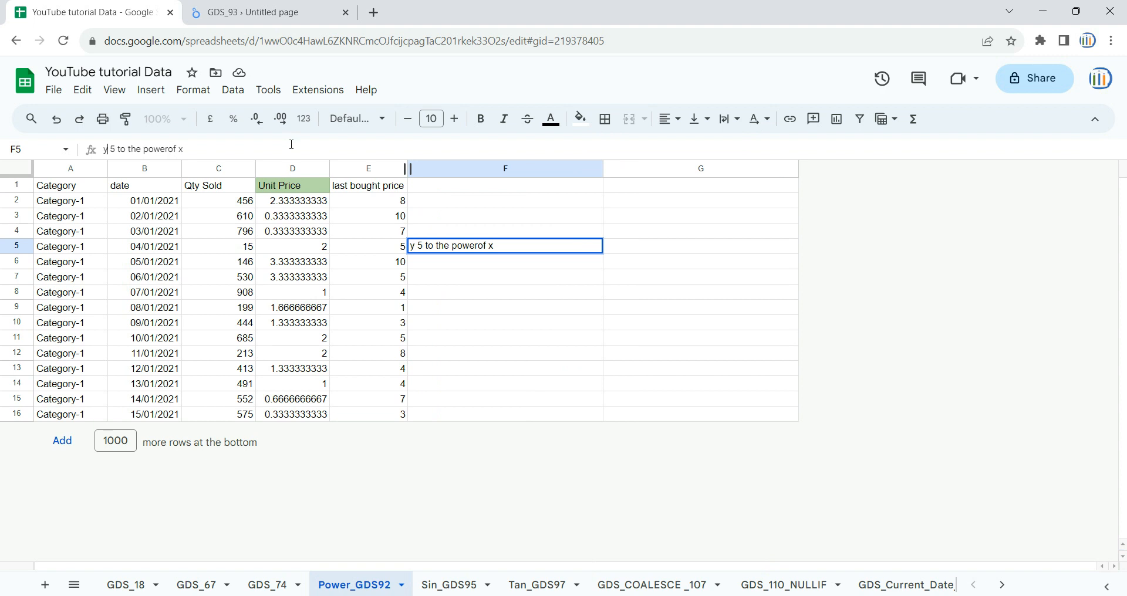
{"action": "key", "text": "Return"}
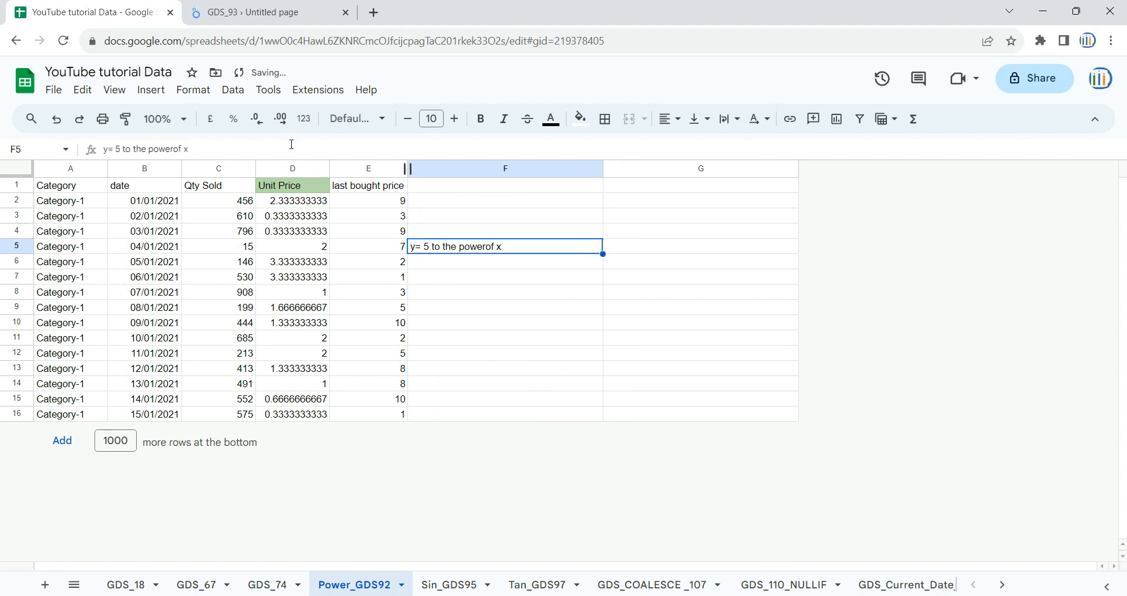
Step: Enter the note "10 to thepower of y" in cell G5, beside the first power note
{"action": "double_click", "coordinate": [187, 150]}
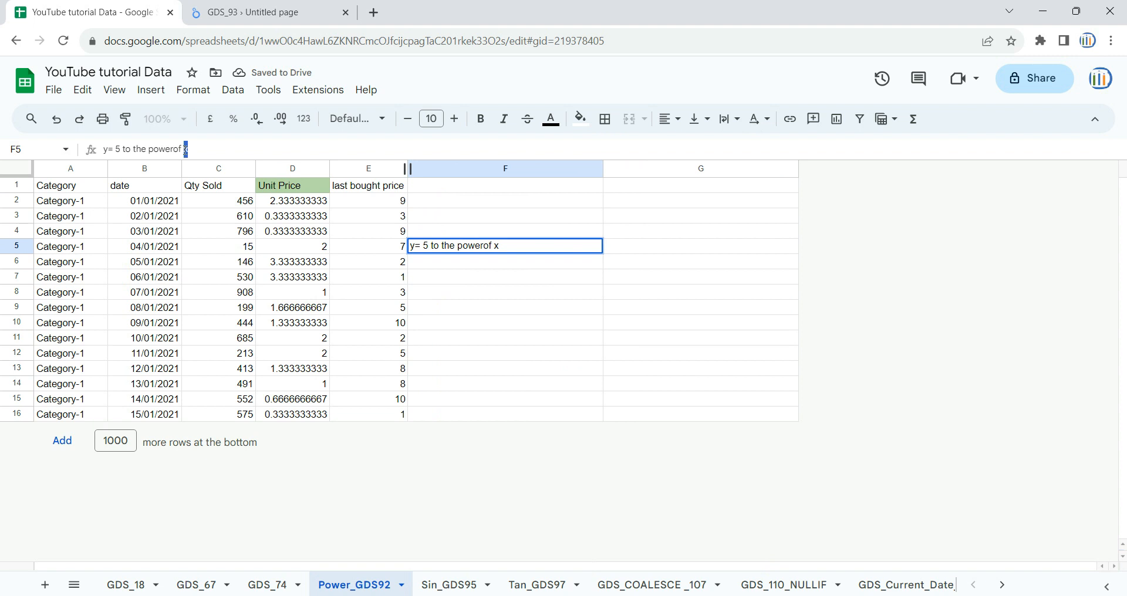
{"action": "left_click", "coordinate": [312, 249]}
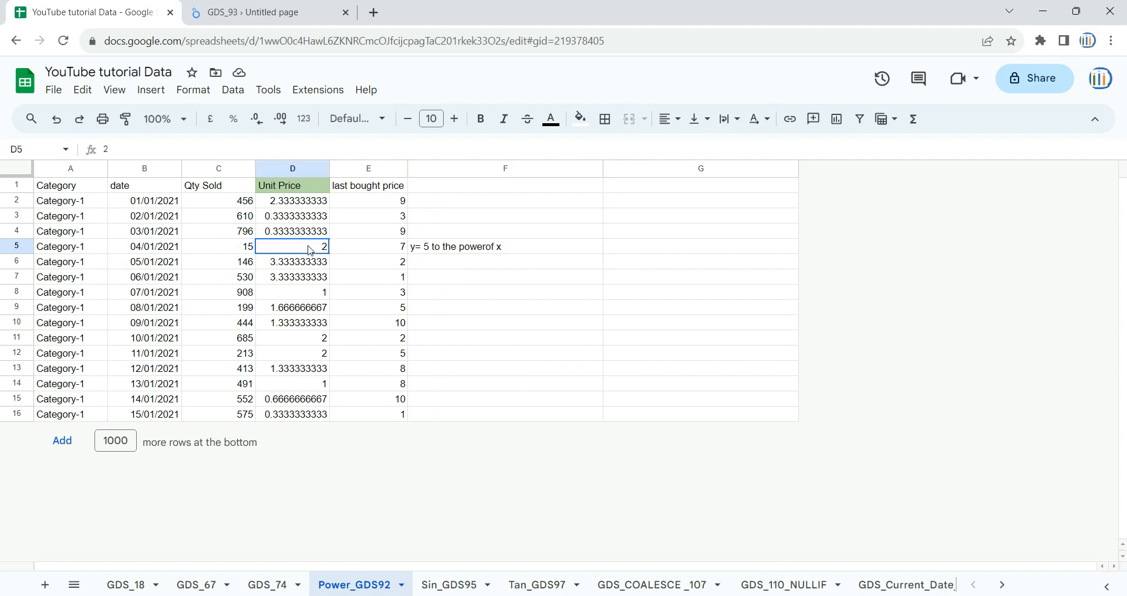
{"action": "left_click", "coordinate": [660, 255]}
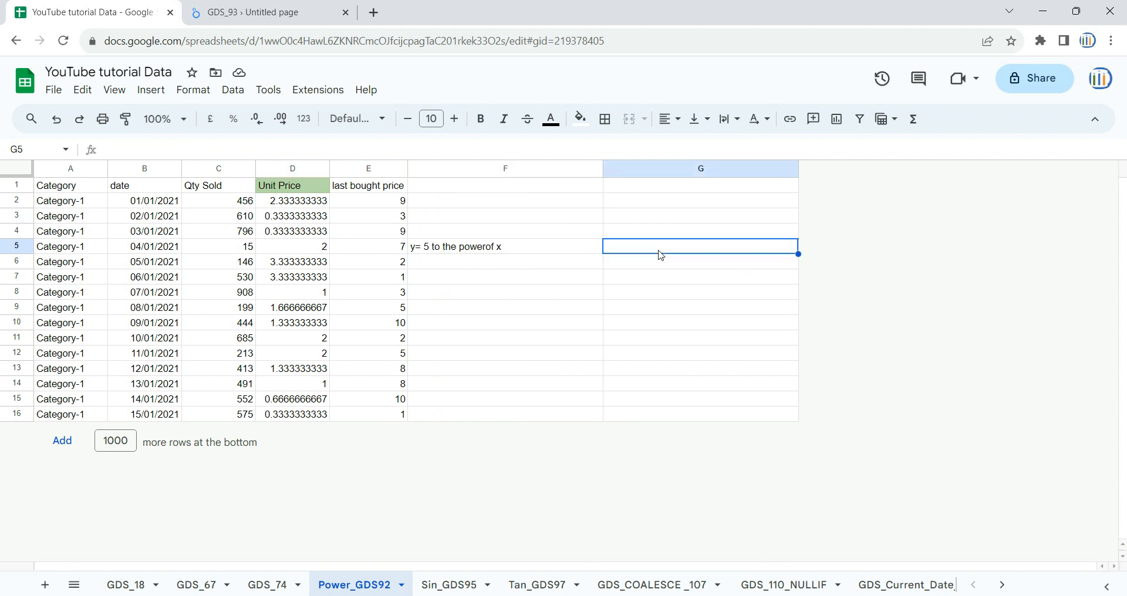
{"action": "type", "text": "1"}
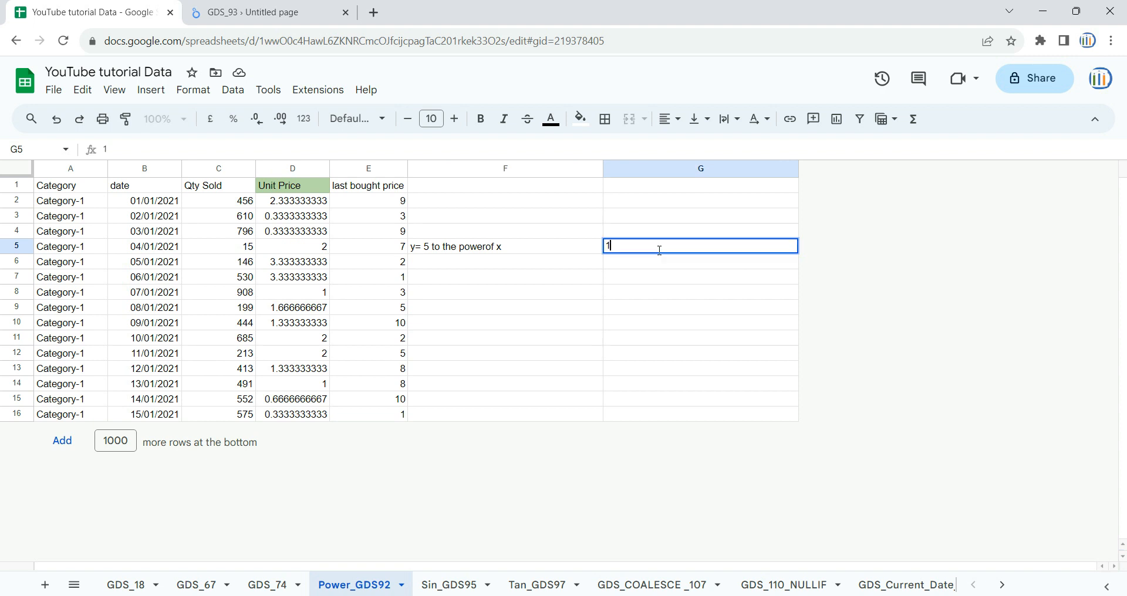
{"action": "type", "text": "0 to thepower of y"}
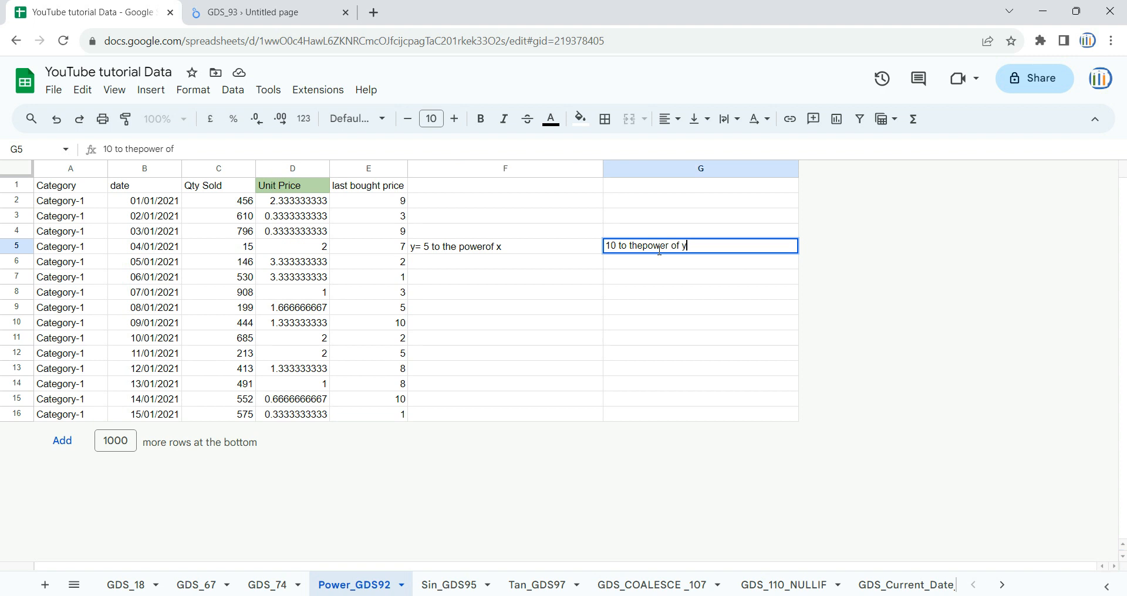
{"action": "key", "text": "Return"}
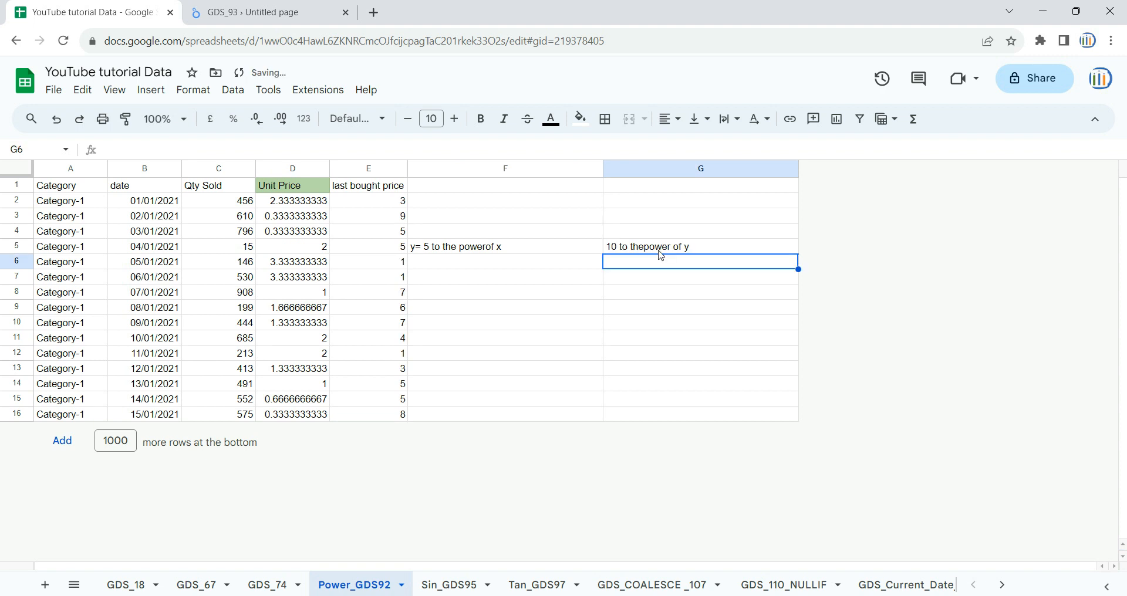
{"action": "left_click", "coordinate": [679, 235]}
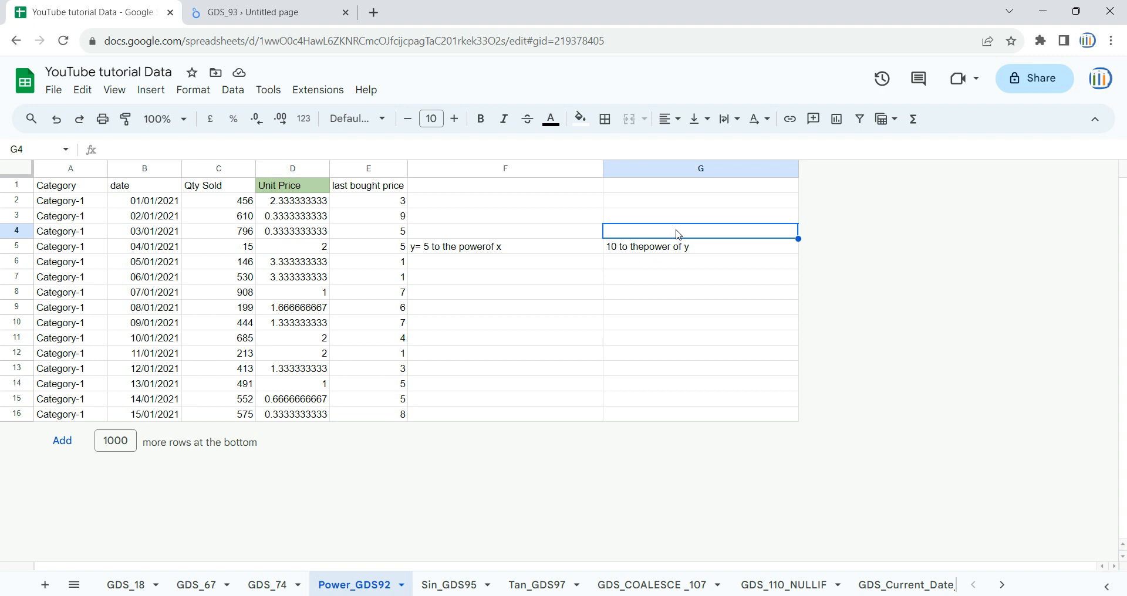
Step: Switch back to the GDS_93 report in Looker Studio and open it for editing
{"action": "left_click", "coordinate": [323, 12]}
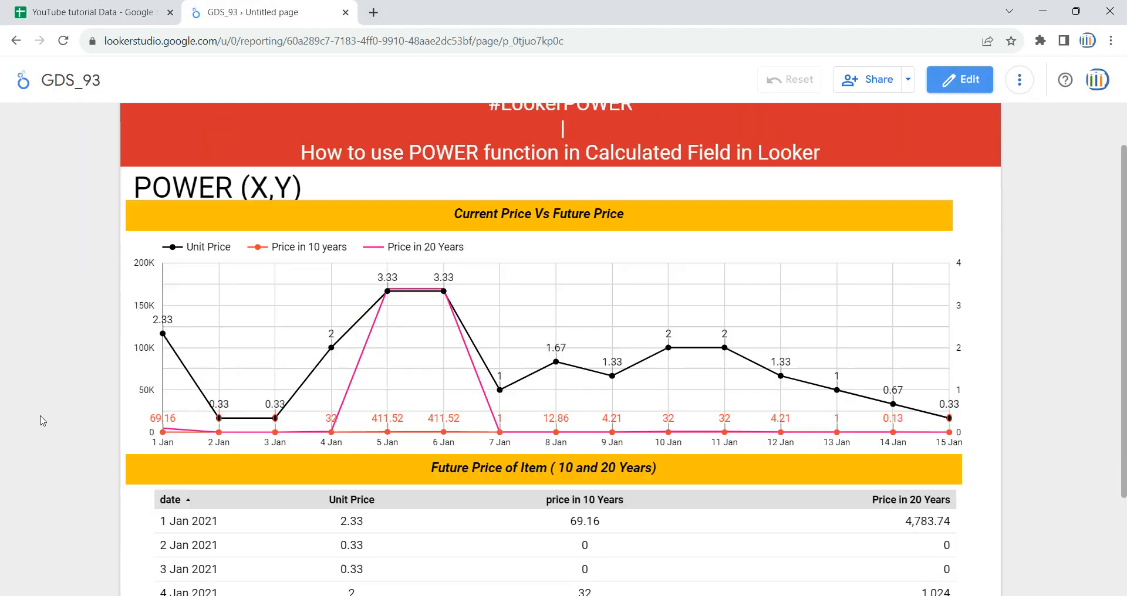
{"action": "scroll", "coordinate": [42, 421], "scroll_direction": "down", "scroll_amount": 2}
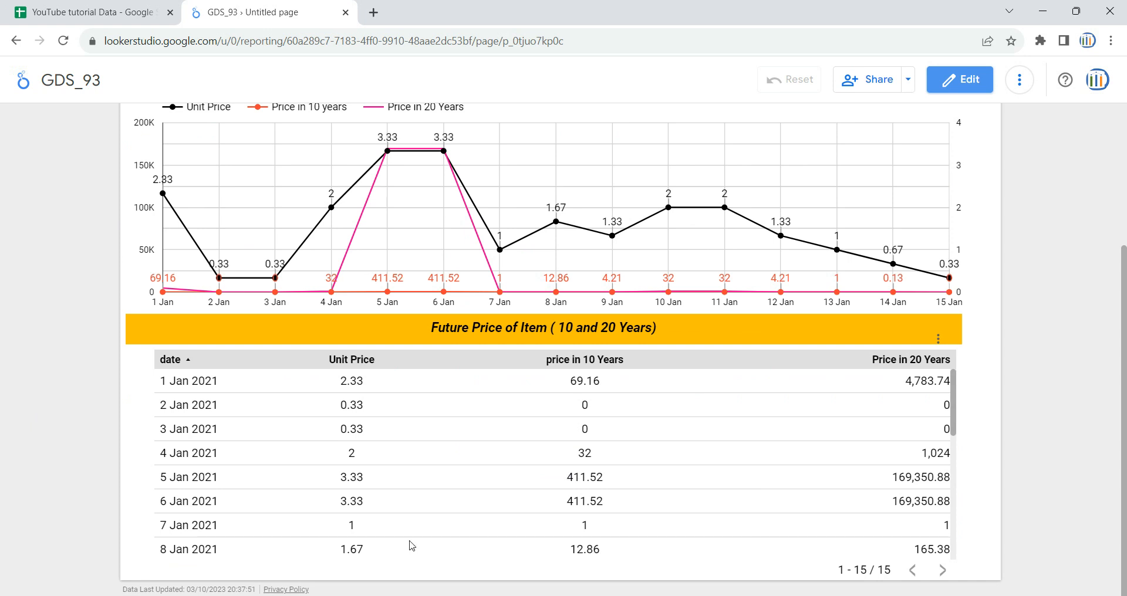
{"action": "scroll", "coordinate": [496, 444], "scroll_direction": "up", "scroll_amount": 3}
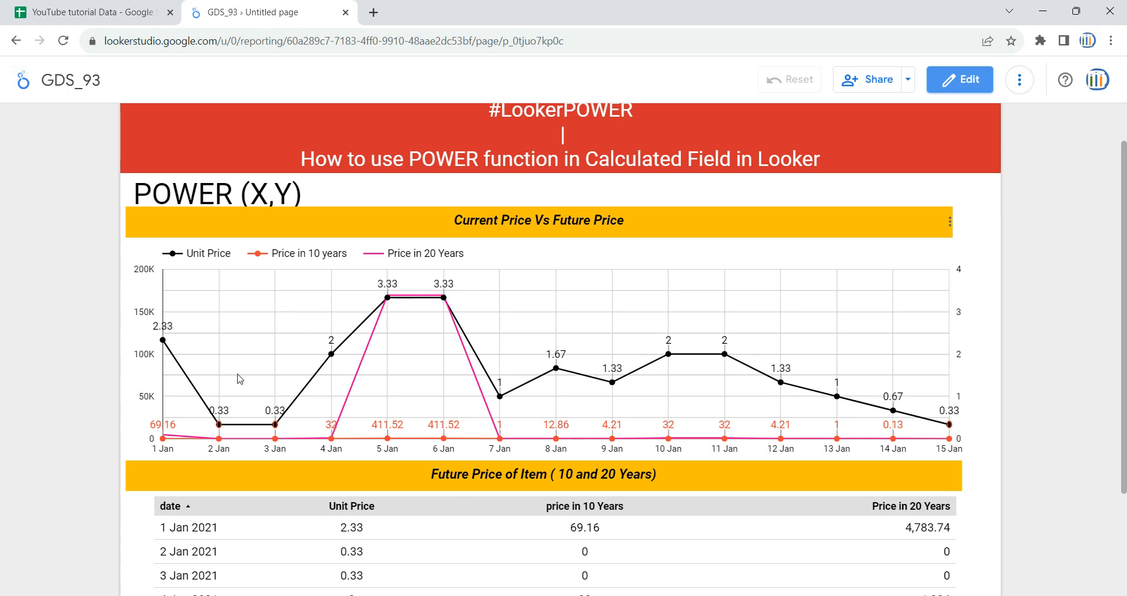
{"action": "scroll", "coordinate": [29, 309], "scroll_direction": "down", "scroll_amount": 1}
{"action": "scroll", "coordinate": [29, 308], "scroll_direction": "up", "scroll_amount": 2}
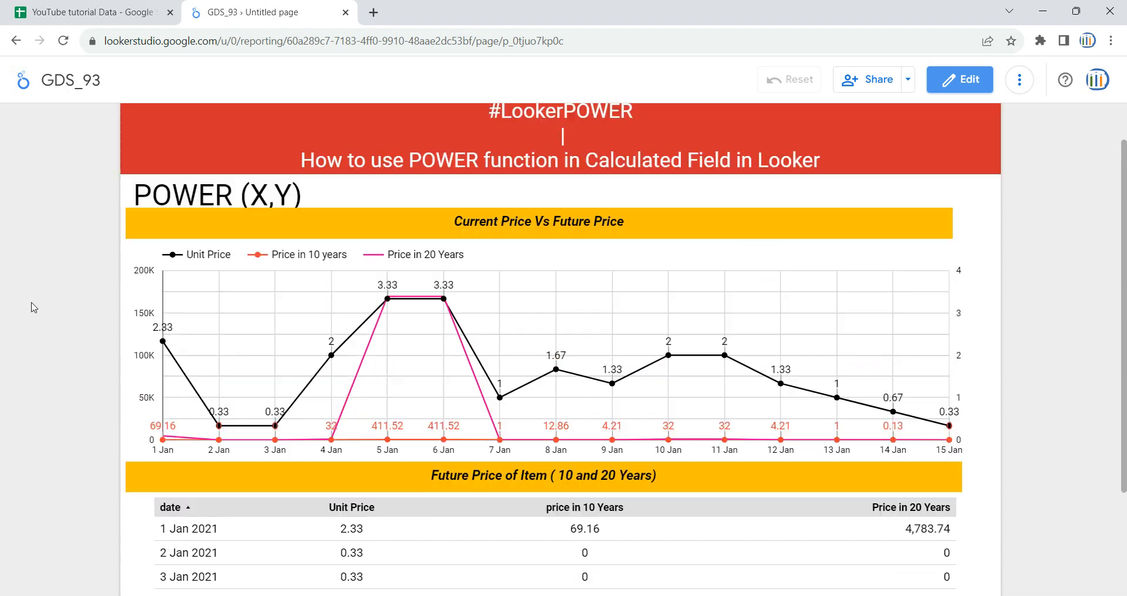
{"action": "left_click", "coordinate": [955, 94]}
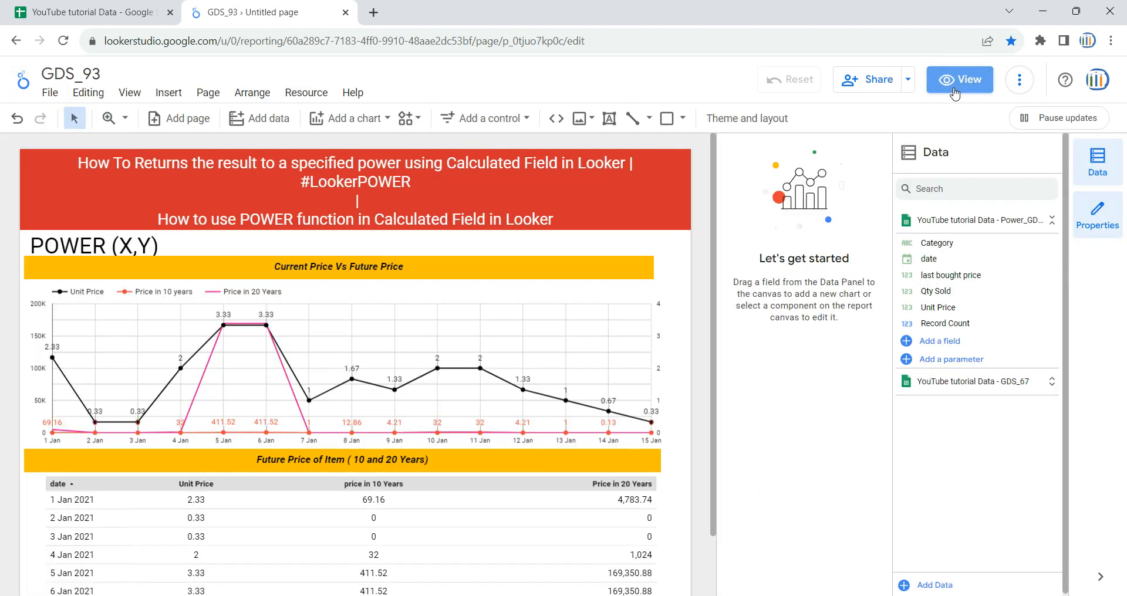
Step: Add a new page to the report and copy the red title banner, price line chart and price table from page 1 onto it
{"action": "left_click", "coordinate": [201, 93]}
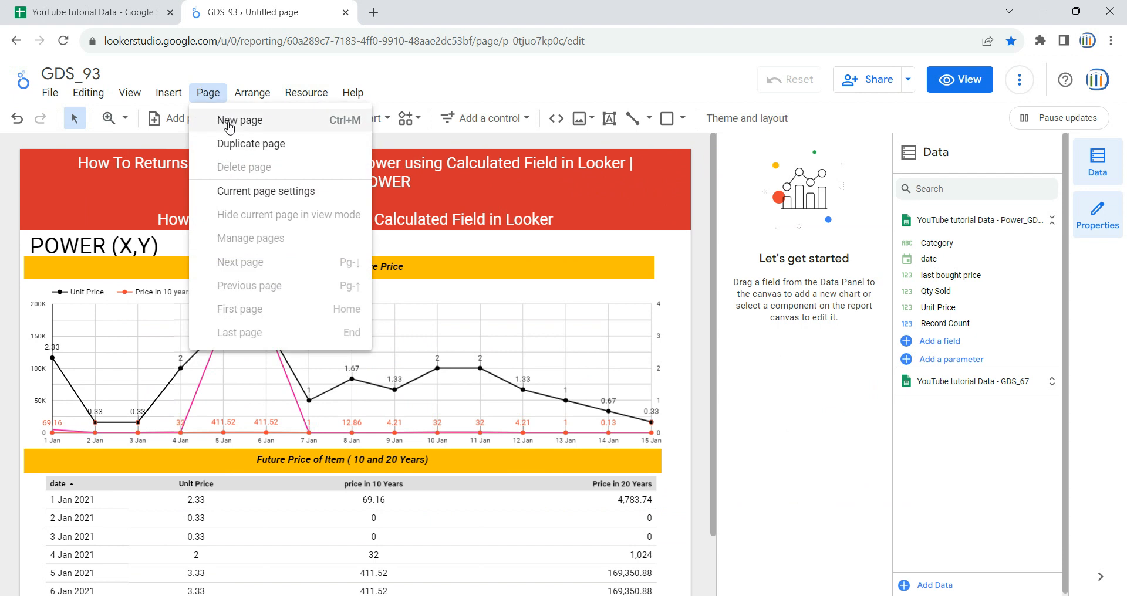
{"action": "left_click", "coordinate": [227, 118]}
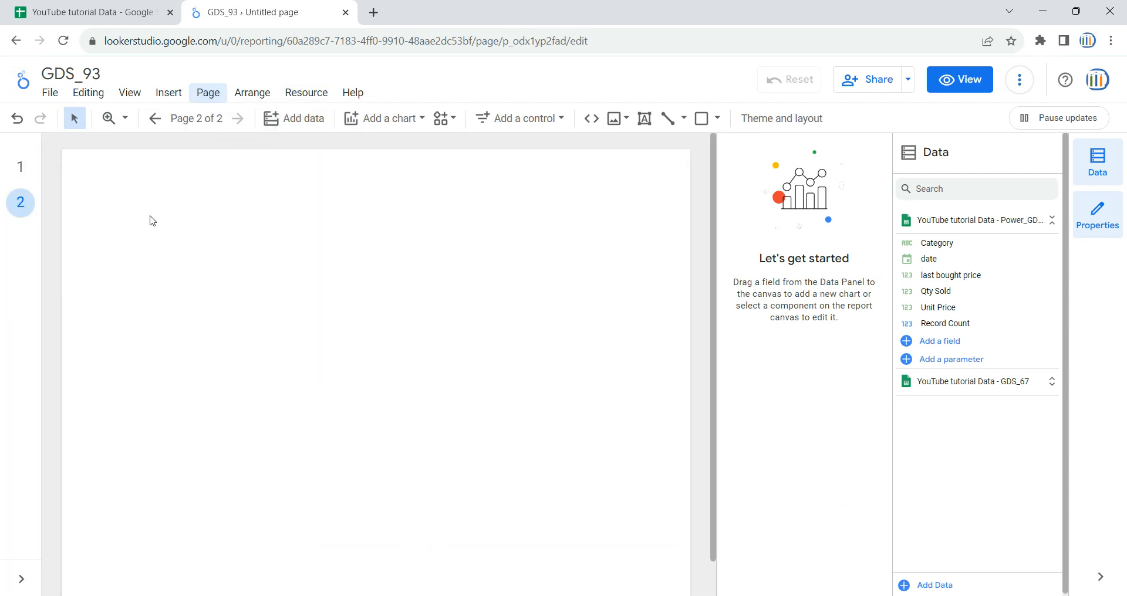
{"action": "left_click", "coordinate": [20, 167]}
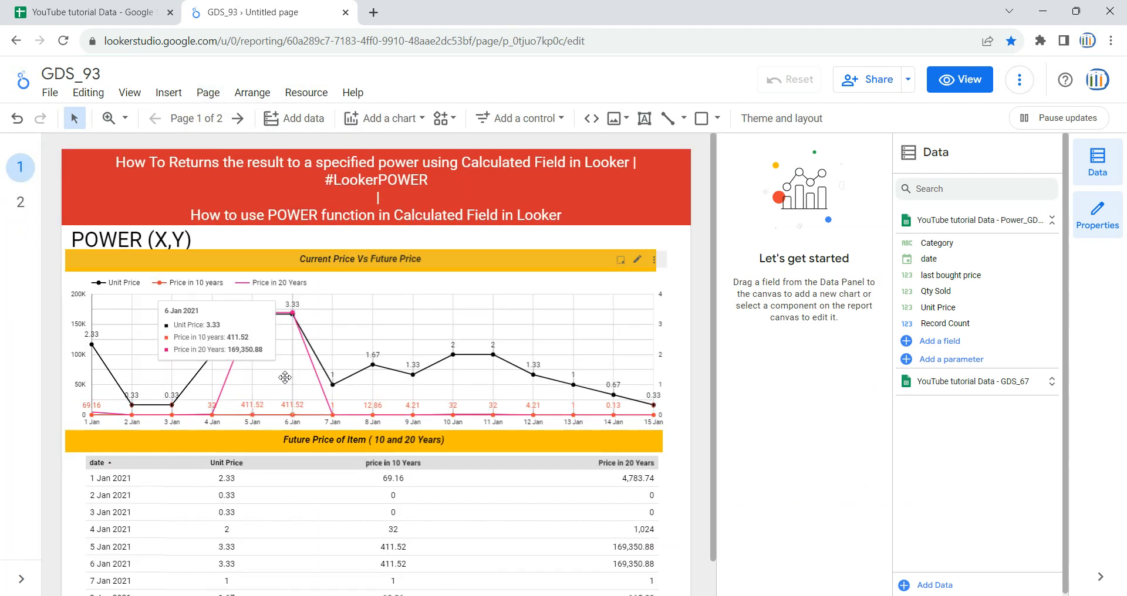
{"action": "left_click", "coordinate": [355, 162]}
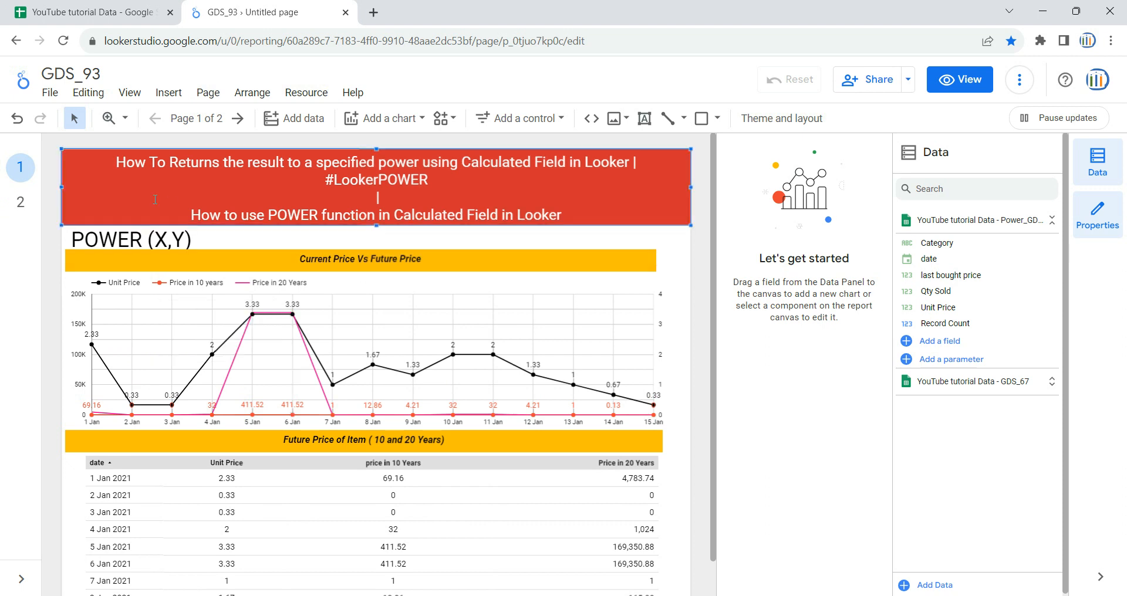
{"action": "left_click", "coordinate": [569, 272], "text": "shift"}
{"action": "left_click", "coordinate": [576, 455], "text": "shift"}
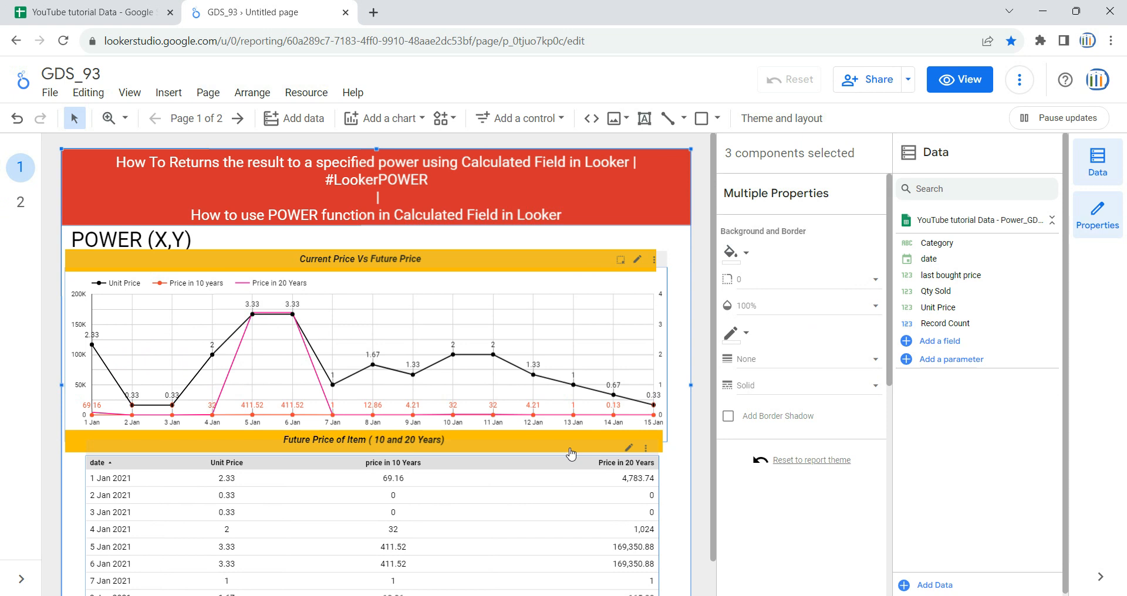
{"action": "left_click", "coordinate": [20, 201]}
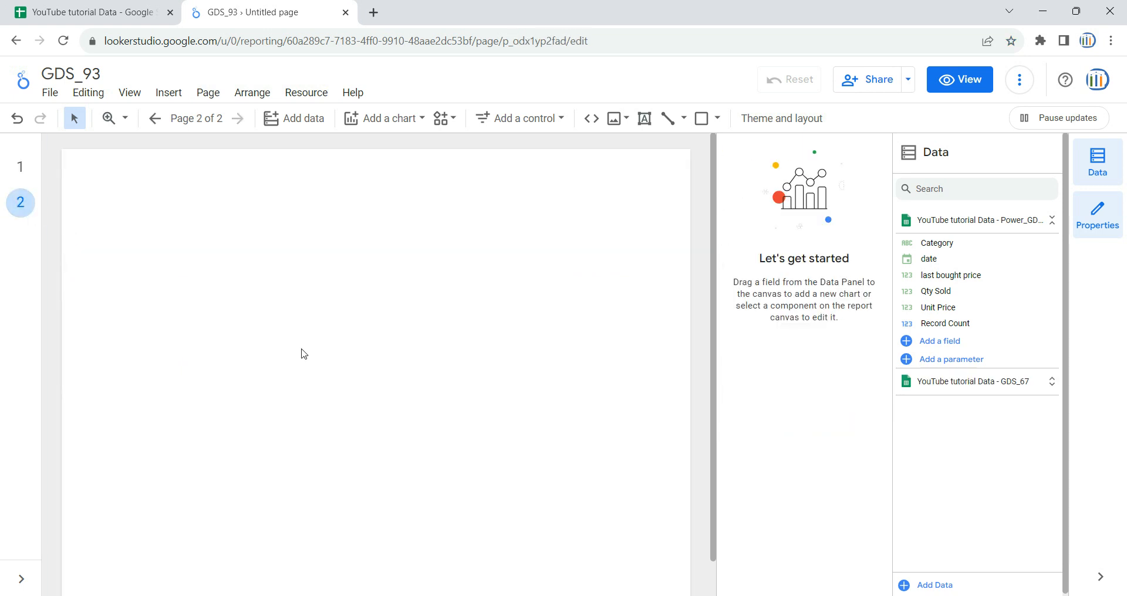
{"action": "key", "text": "ctrl+v"}
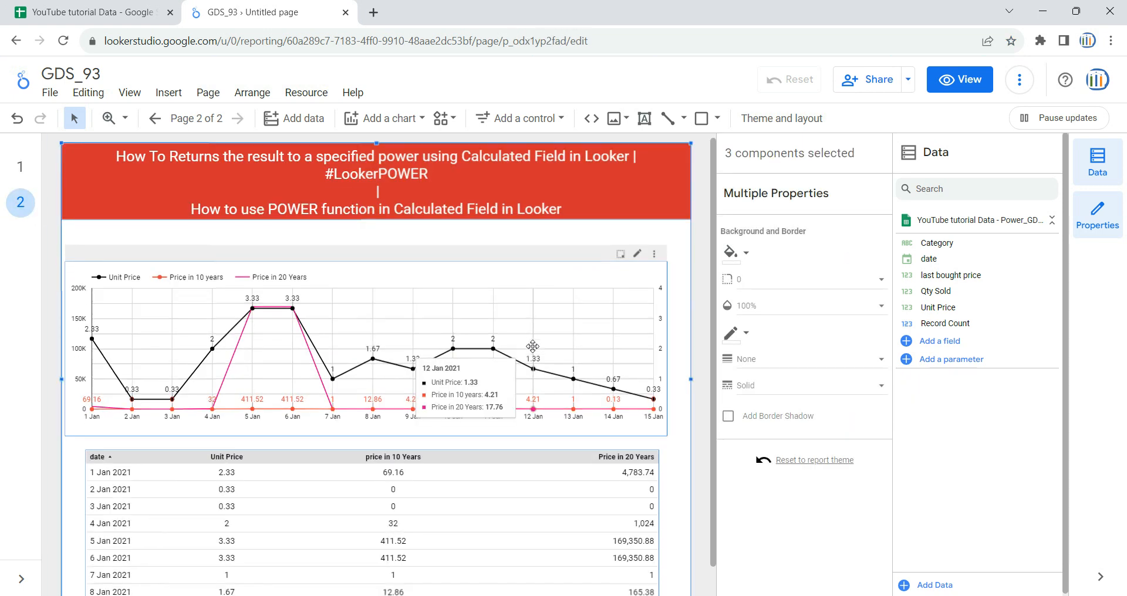
Step: Delete the pasted line chart and price table from page 2, keeping only the red title banner
{"action": "scroll", "coordinate": [353, 351], "scroll_direction": "up", "scroll_amount": 1}
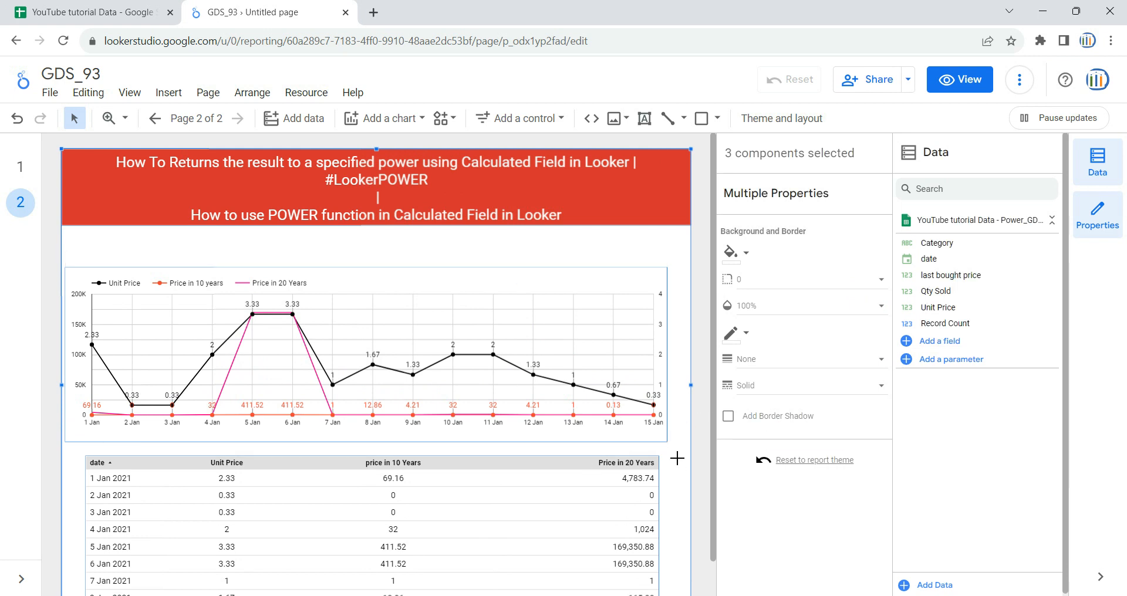
{"action": "left_click", "coordinate": [587, 303]}
{"action": "key", "text": "Delete"}
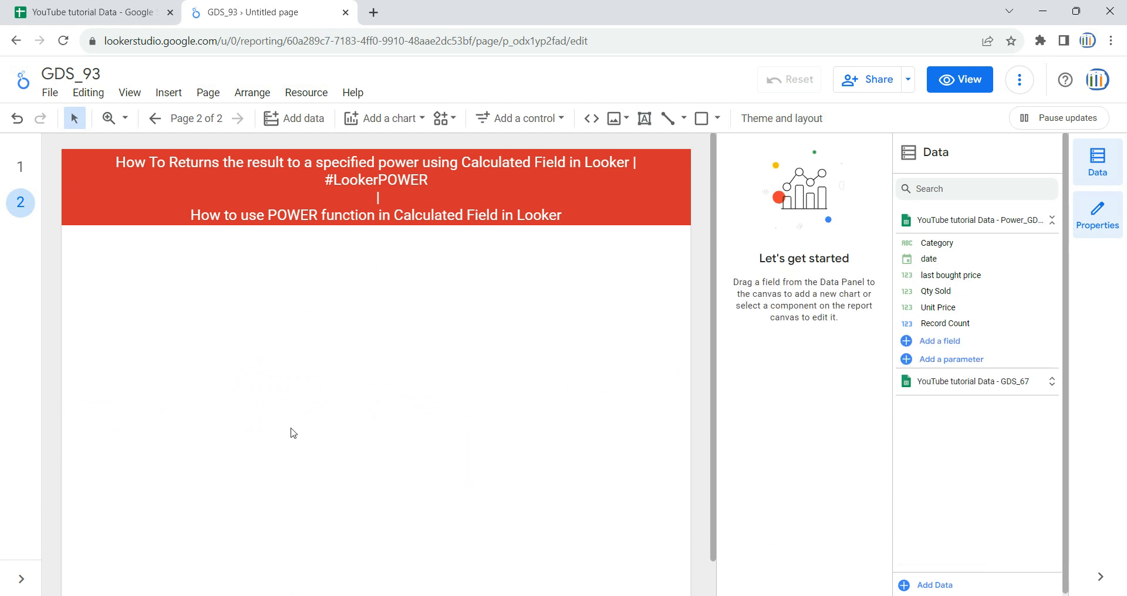
Step: Copy the yellow "Current Price Vs Future Price" and "Future Price of Item ( 10 and 20 Years)" bars to page 2 and widen them to the page edge
{"action": "left_click", "coordinate": [18, 167]}
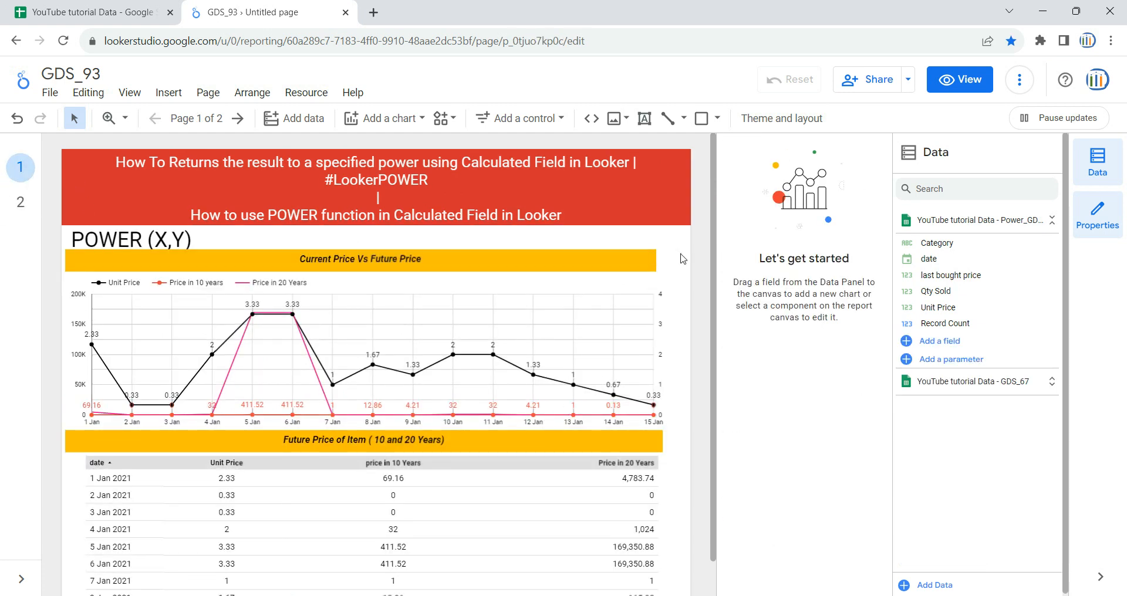
{"action": "left_click", "coordinate": [653, 261]}
{"action": "left_click", "coordinate": [648, 434], "text": "shift"}
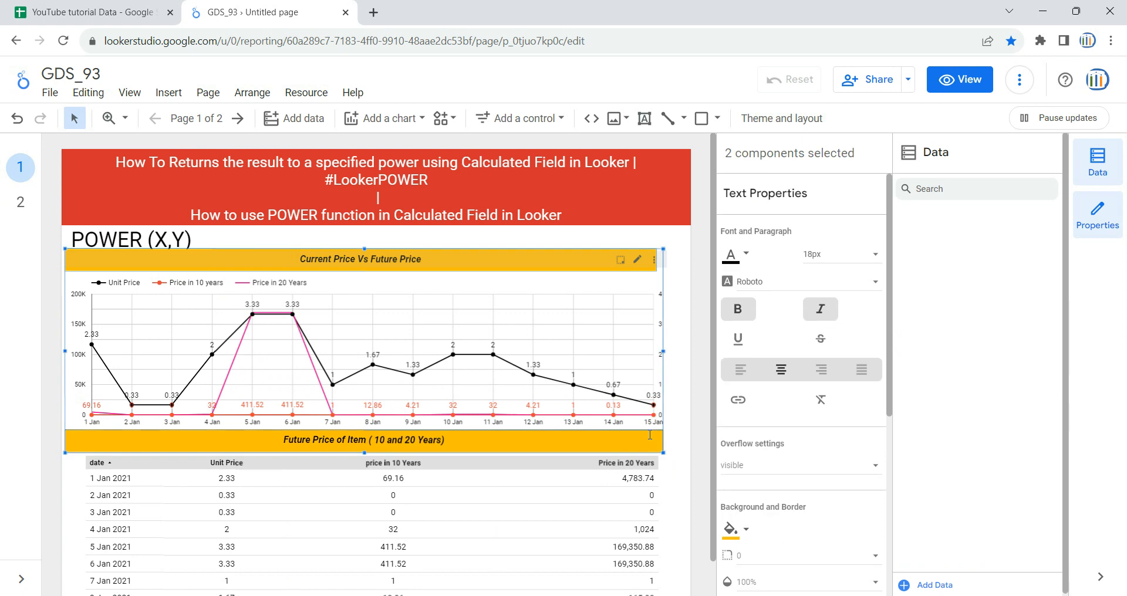
{"action": "key", "text": "ctrl+c"}
{"action": "left_click", "coordinate": [20, 202]}
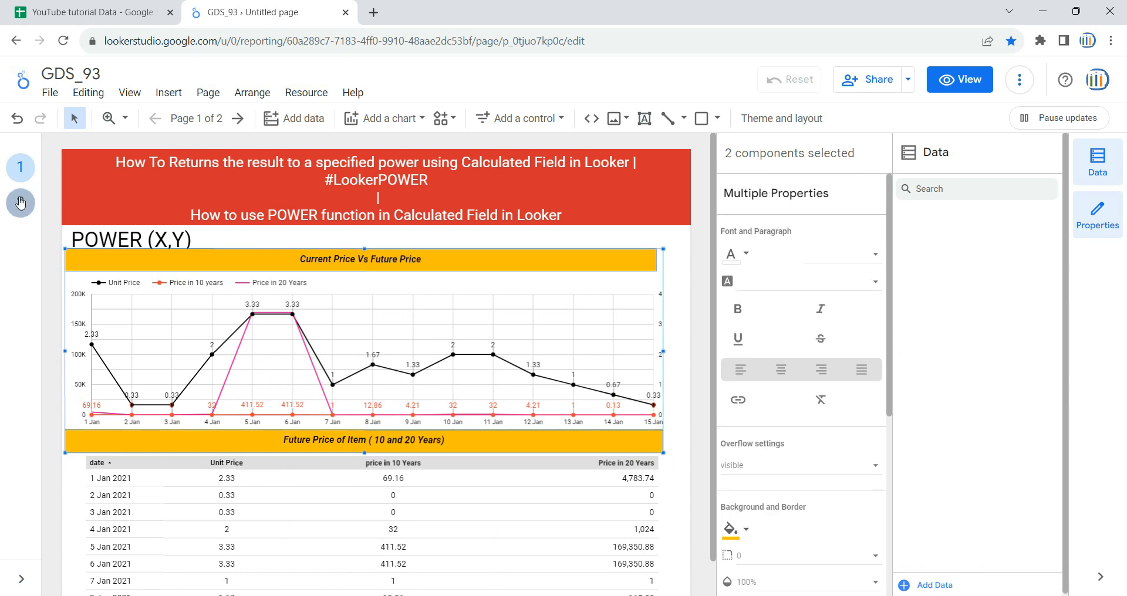
{"action": "key", "text": "ctrl+v"}
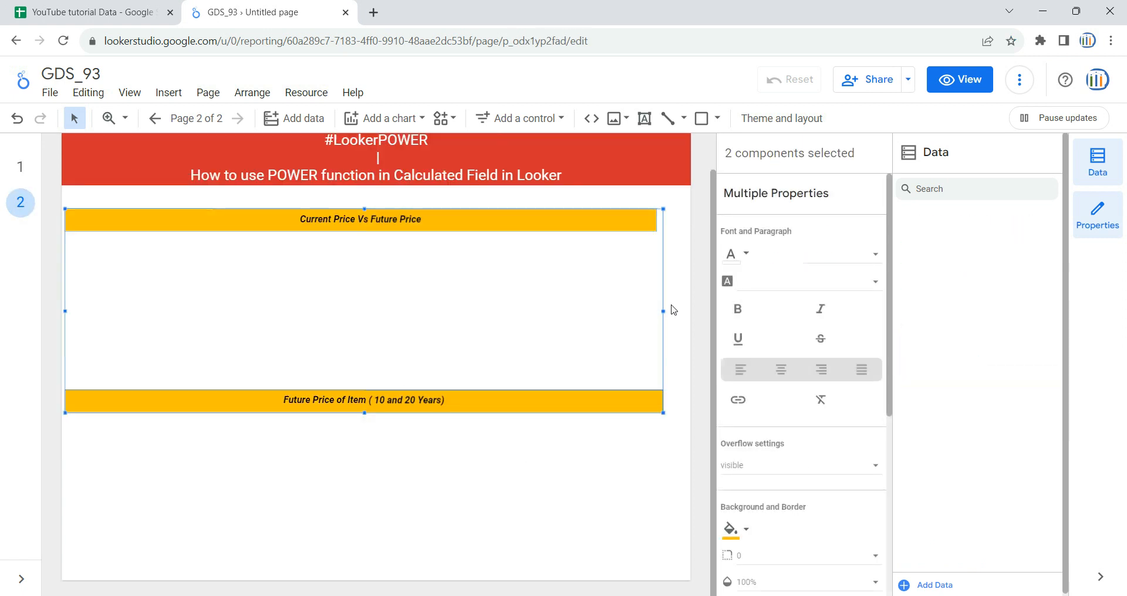
{"action": "left_click_drag", "start_coordinate": [661, 311], "coordinate": [691, 311]}
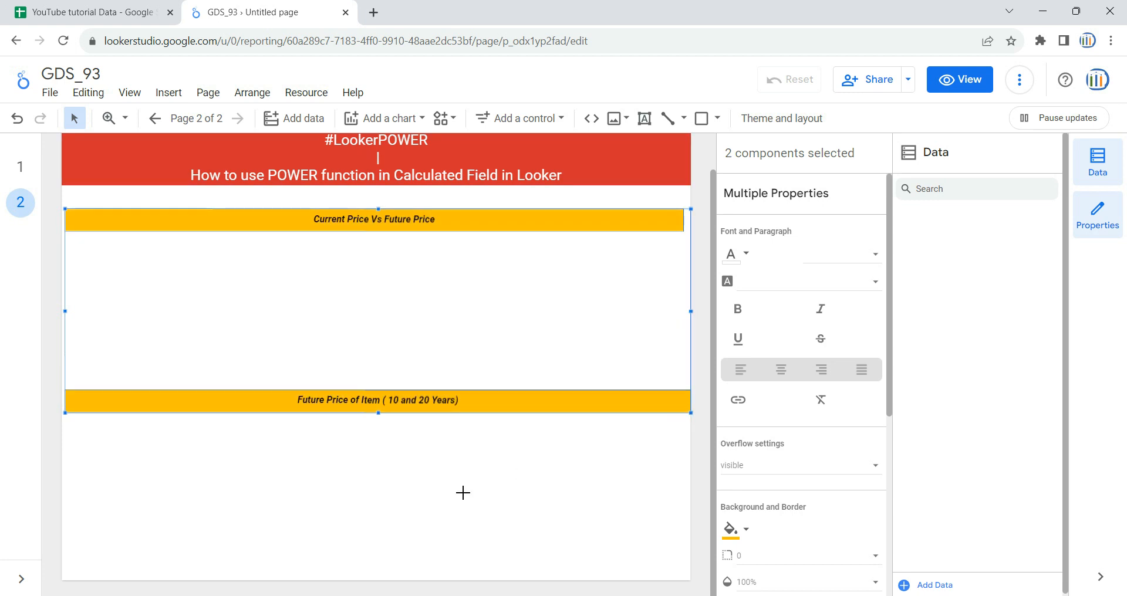
{"action": "left_click", "coordinate": [465, 500]}
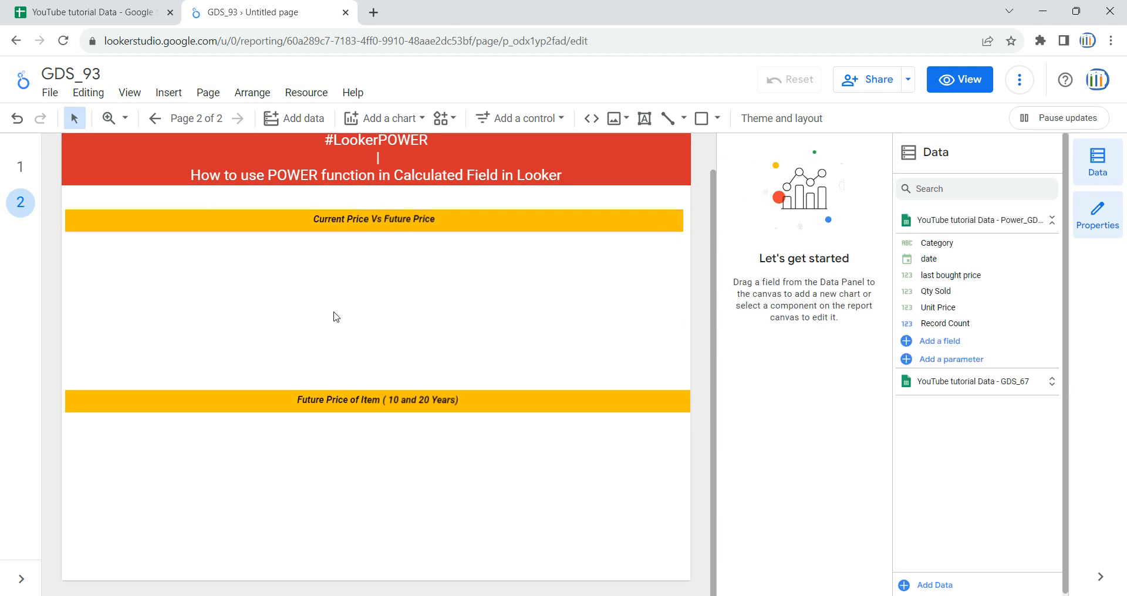
Step: Switch to the YouTube tutorial Data spreadsheet and delete note columns F and G from the Power_GDS92 sheet
{"action": "left_click", "coordinate": [88, 12]}
{"action": "left_click", "coordinate": [277, 220]}
{"action": "left_click", "coordinate": [427, 278]}
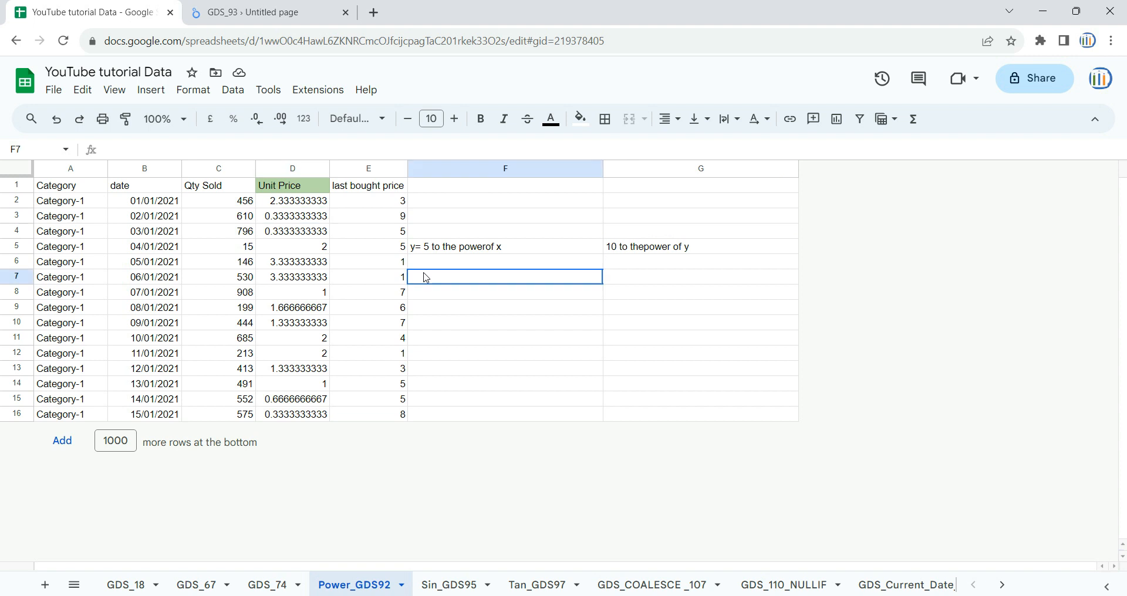
{"action": "left_click_drag", "start_coordinate": [467, 169], "coordinate": [740, 169]}
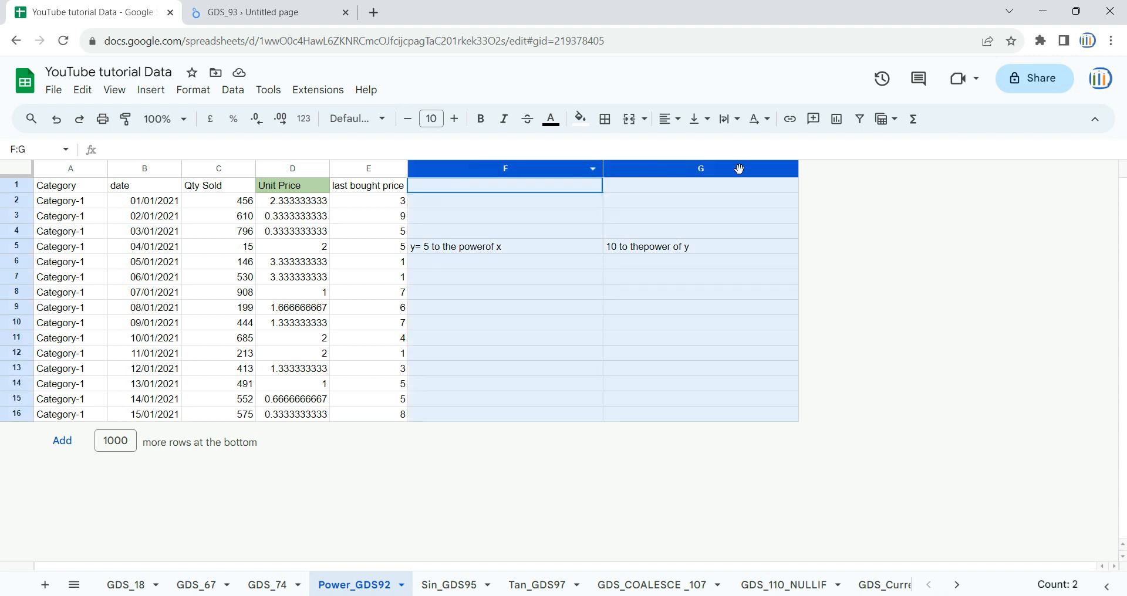
{"action": "right_click", "coordinate": [531, 171]}
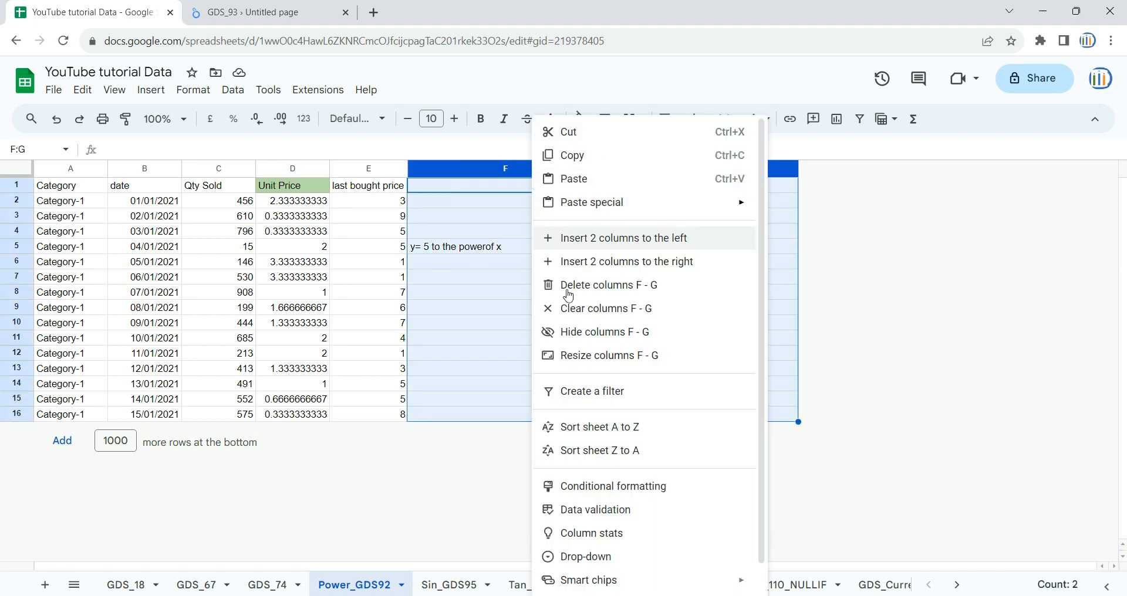
{"action": "left_click", "coordinate": [597, 293]}
Step: Examine the category, date, quantity sold, unit price and last bought price in the sheet's 04/01/2021 row
{"action": "left_click", "coordinate": [211, 292]}
{"action": "left_click", "coordinate": [223, 218]}
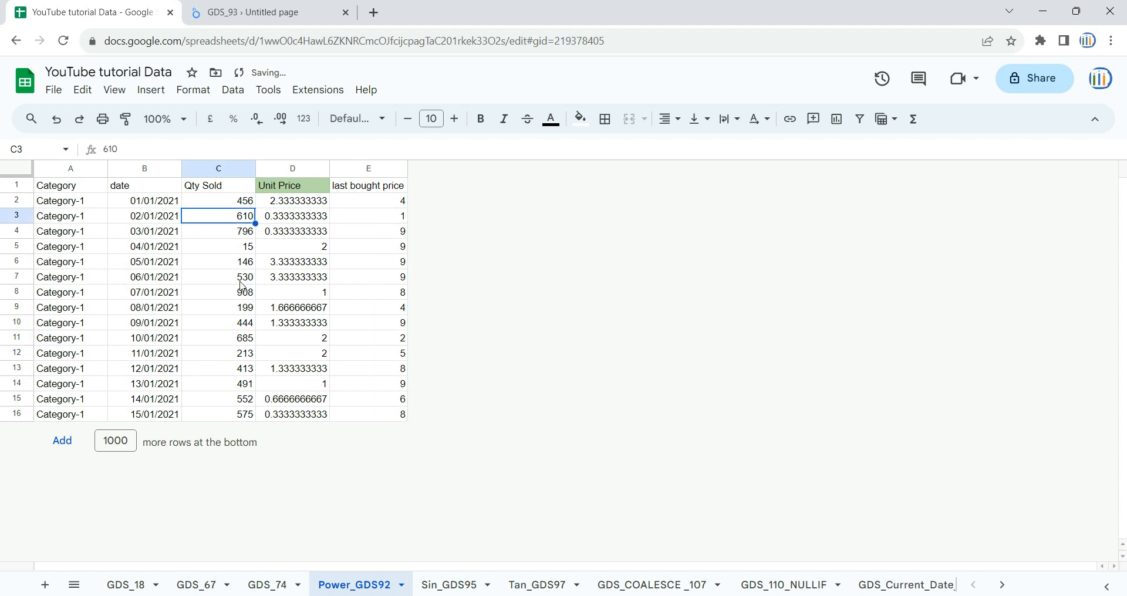
{"action": "left_click", "coordinate": [162, 253]}
{"action": "key", "text": "Right"}
{"action": "key", "text": "Right"}
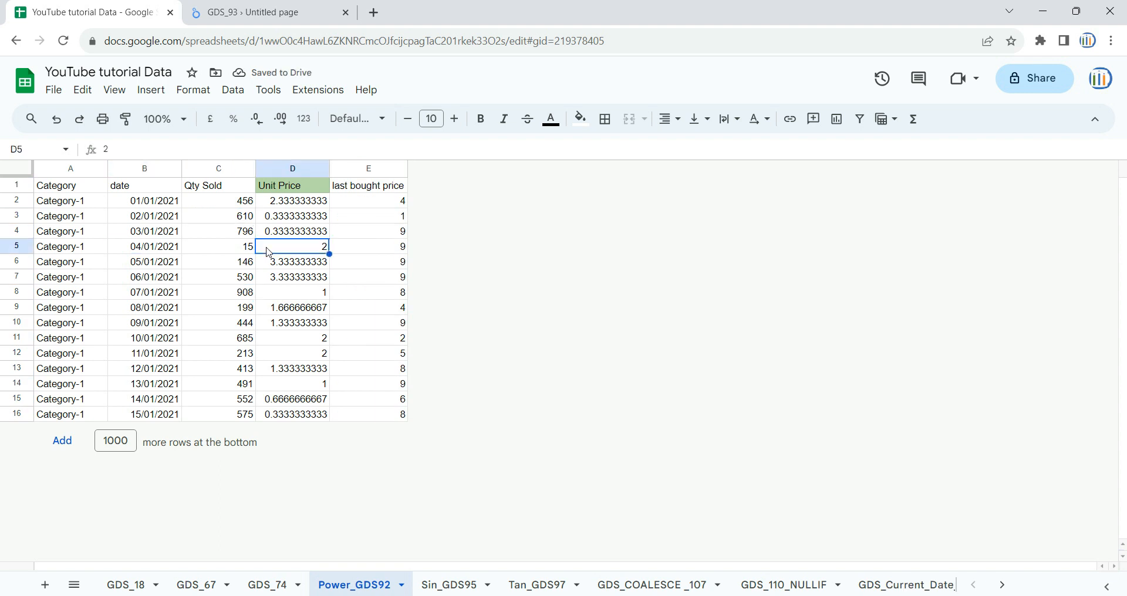
{"action": "left_click", "coordinate": [69, 253]}
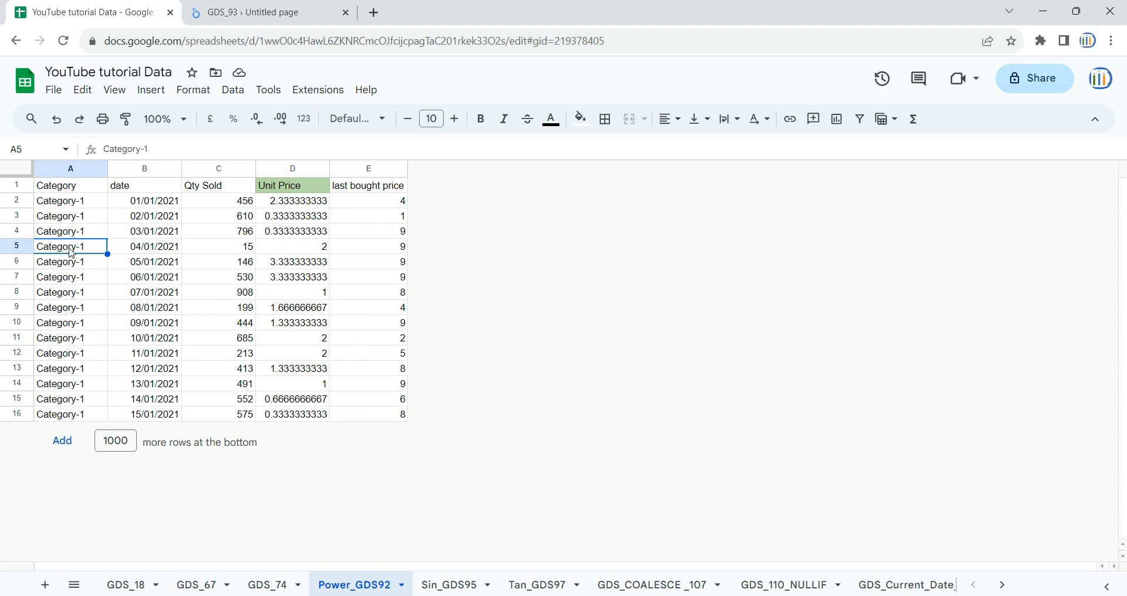
{"action": "left_click", "coordinate": [361, 252]}
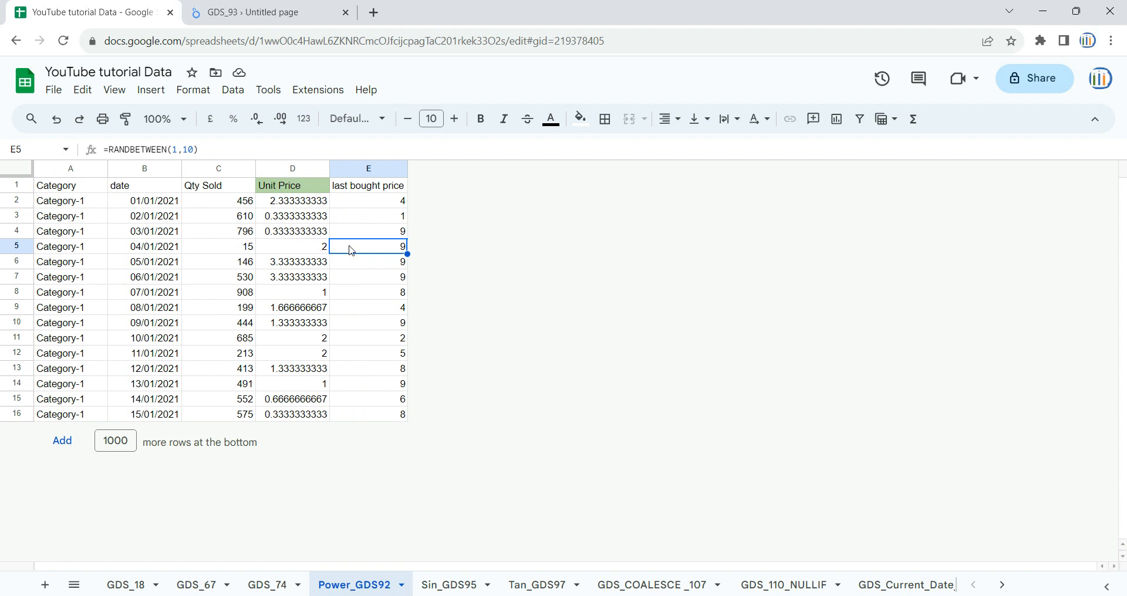
{"action": "left_click", "coordinate": [303, 253]}
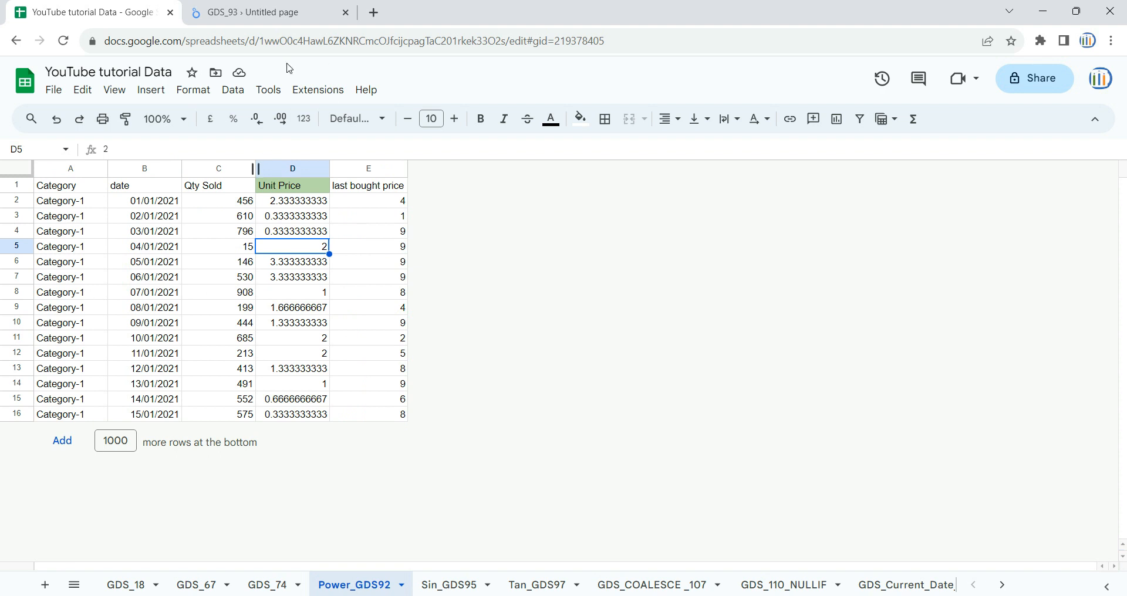
Step: Switch back to the Looker Studio report, review page 1's price chart and future price table, and return to page 2
{"action": "left_click", "coordinate": [264, 12]}
{"action": "left_click", "coordinate": [98, 5]}
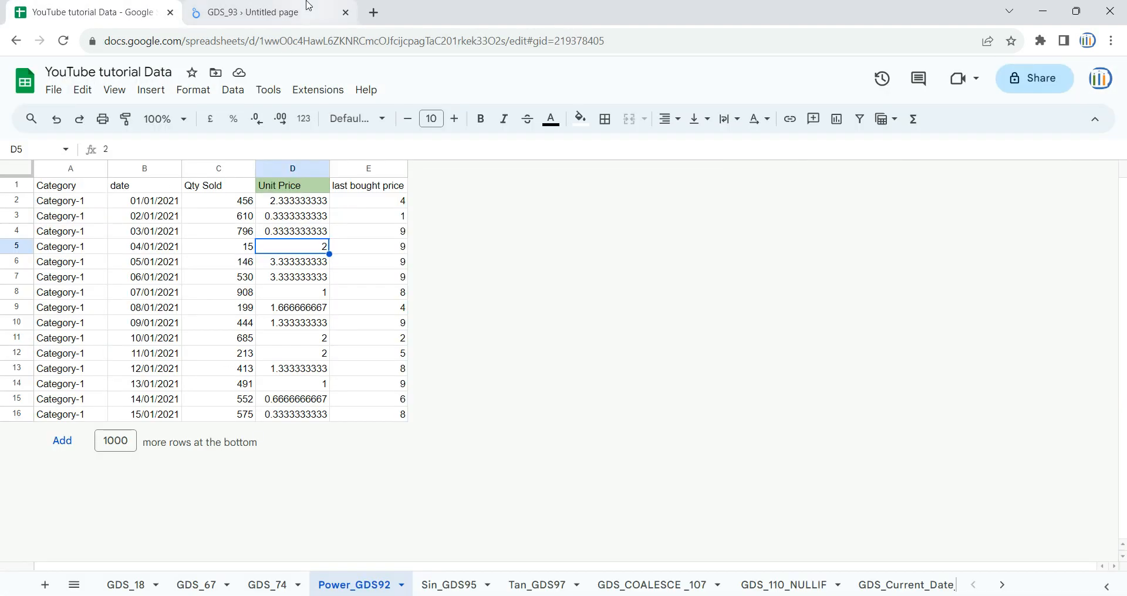
{"action": "left_click", "coordinate": [267, 5]}
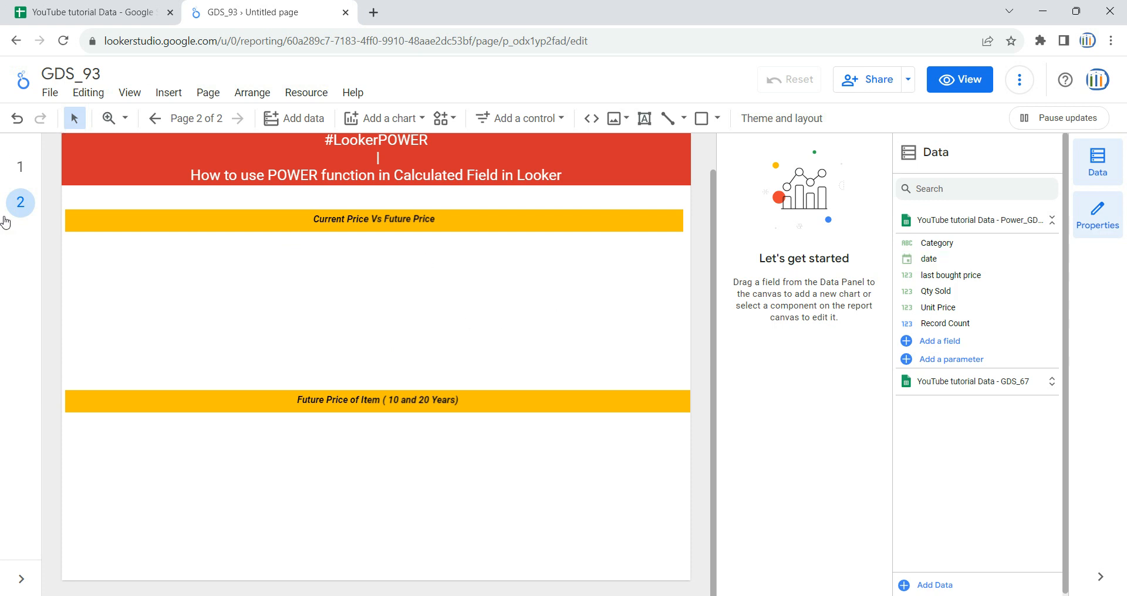
{"action": "left_click", "coordinate": [23, 175]}
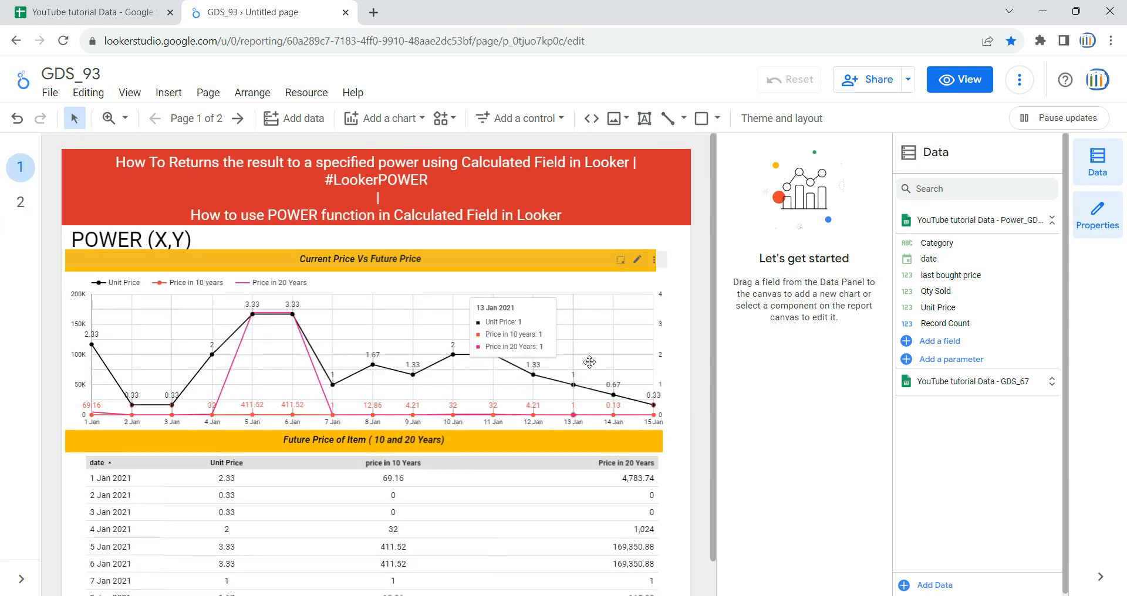
{"action": "scroll", "coordinate": [469, 411], "scroll_direction": "down", "scroll_amount": 2}
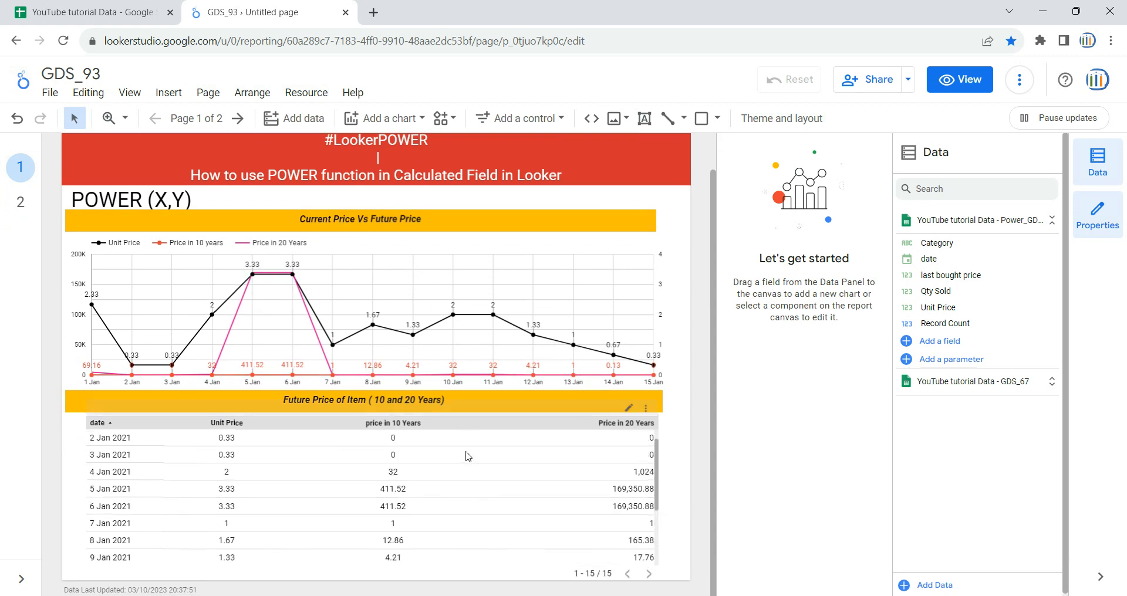
{"action": "scroll", "coordinate": [423, 411], "scroll_direction": "up", "scroll_amount": 2}
{"action": "scroll", "coordinate": [379, 465], "scroll_direction": "down", "scroll_amount": 2}
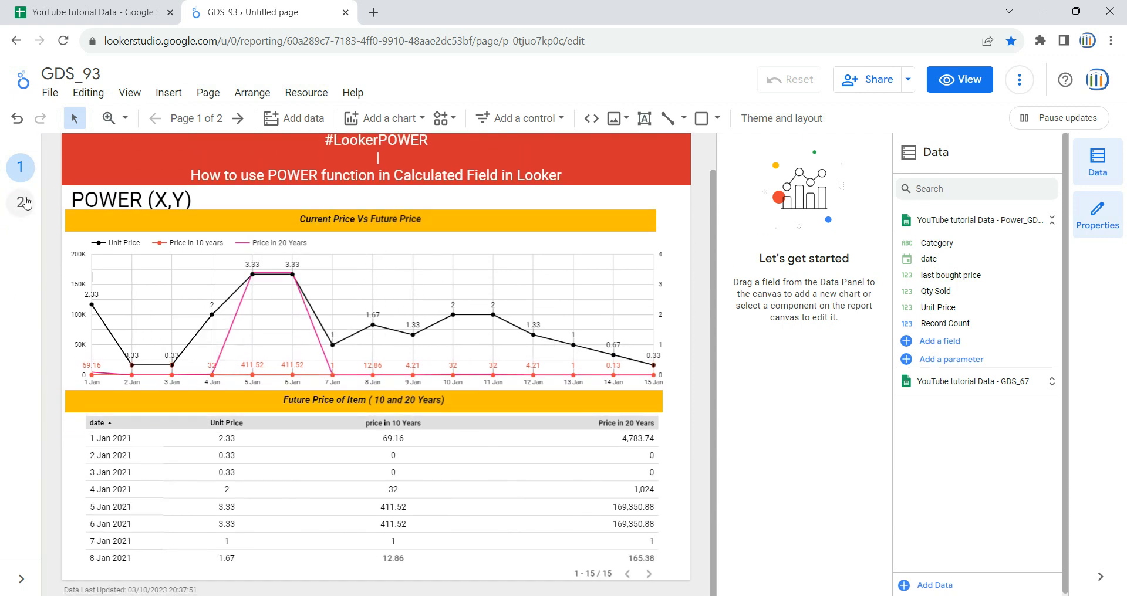
{"action": "left_click", "coordinate": [20, 202]}
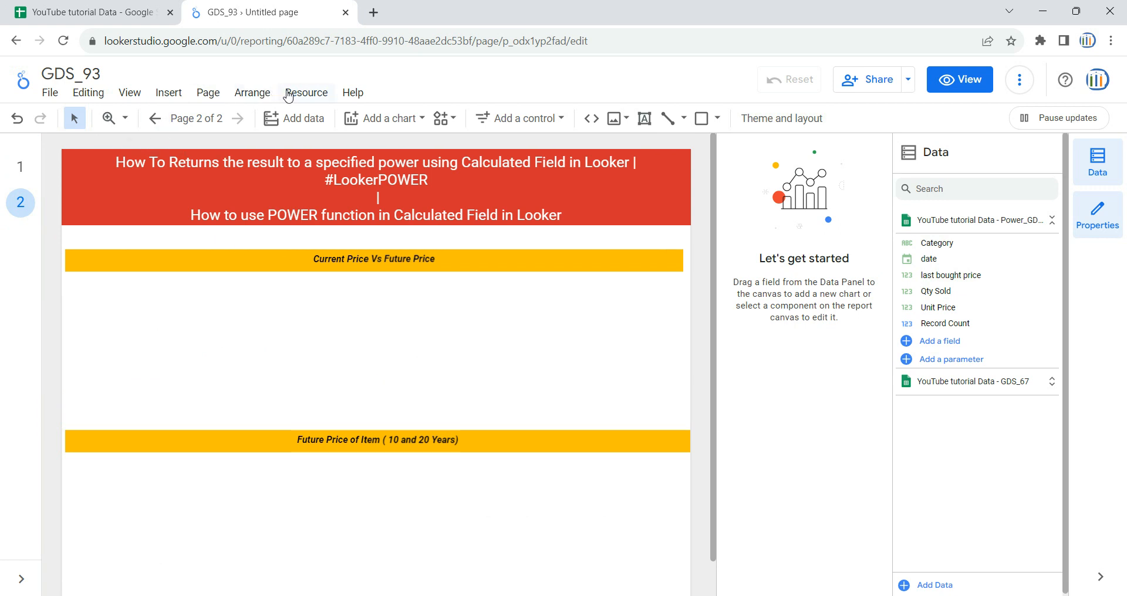
{"action": "left_click", "coordinate": [302, 119]}
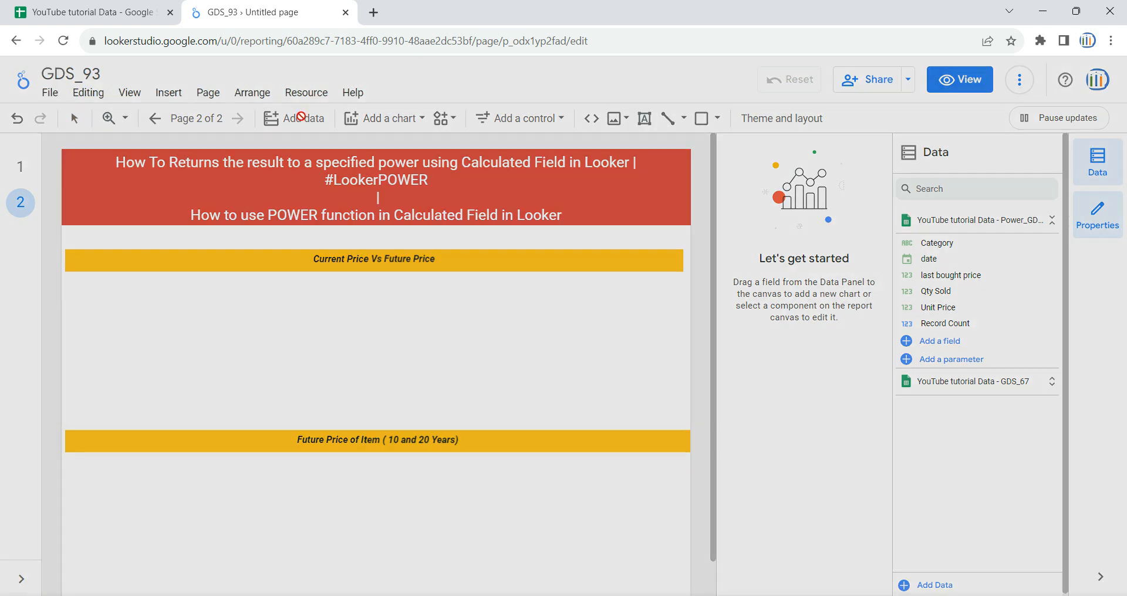
{"action": "left_click", "coordinate": [1101, 220]}
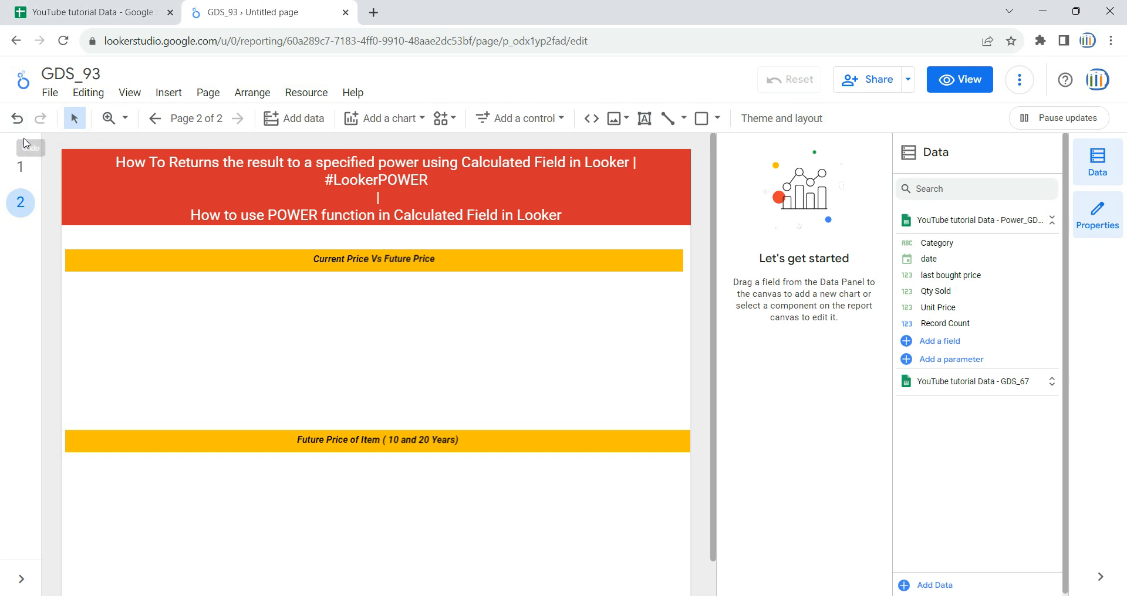
{"action": "left_click", "coordinate": [20, 166]}
{"action": "scroll", "coordinate": [386, 506], "scroll_direction": "down", "scroll_amount": 2}
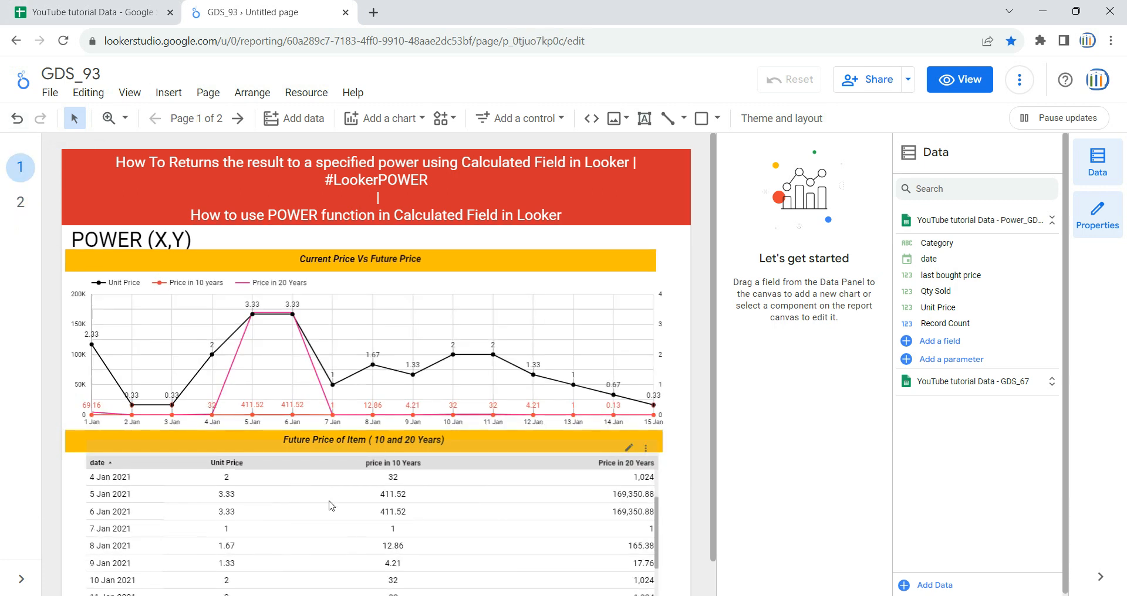
{"action": "left_click", "coordinate": [20, 202]}
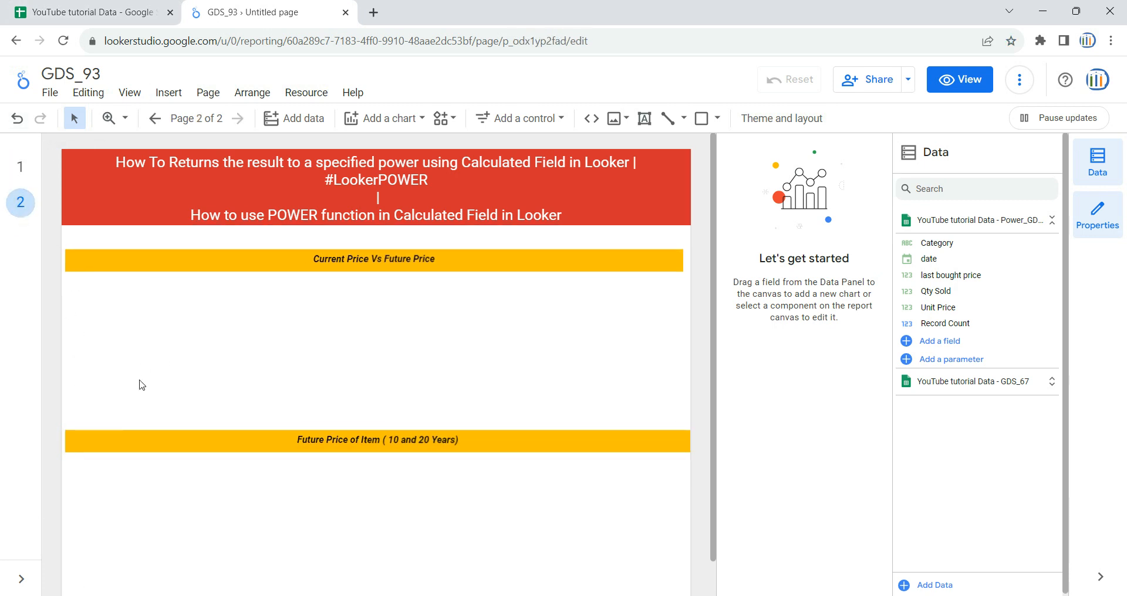
Step: Add a table below the "Future Price of Item ( 10 and 20 Years)" bar and widen it almost to the page edge
{"action": "scroll", "coordinate": [308, 416], "scroll_direction": "down", "scroll_amount": 1}
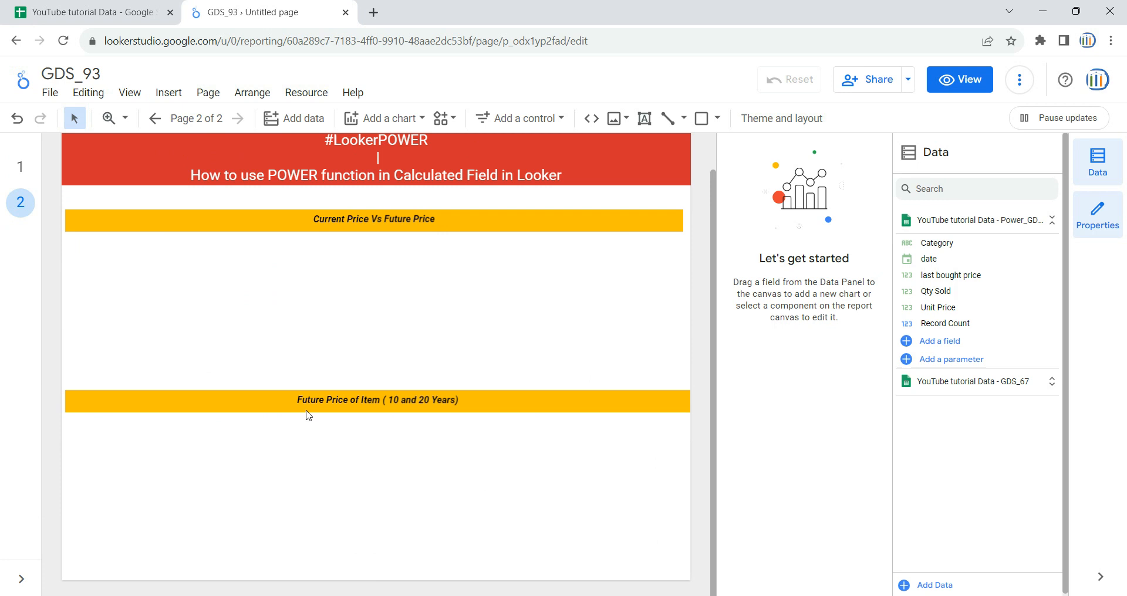
{"action": "left_click", "coordinate": [420, 123]}
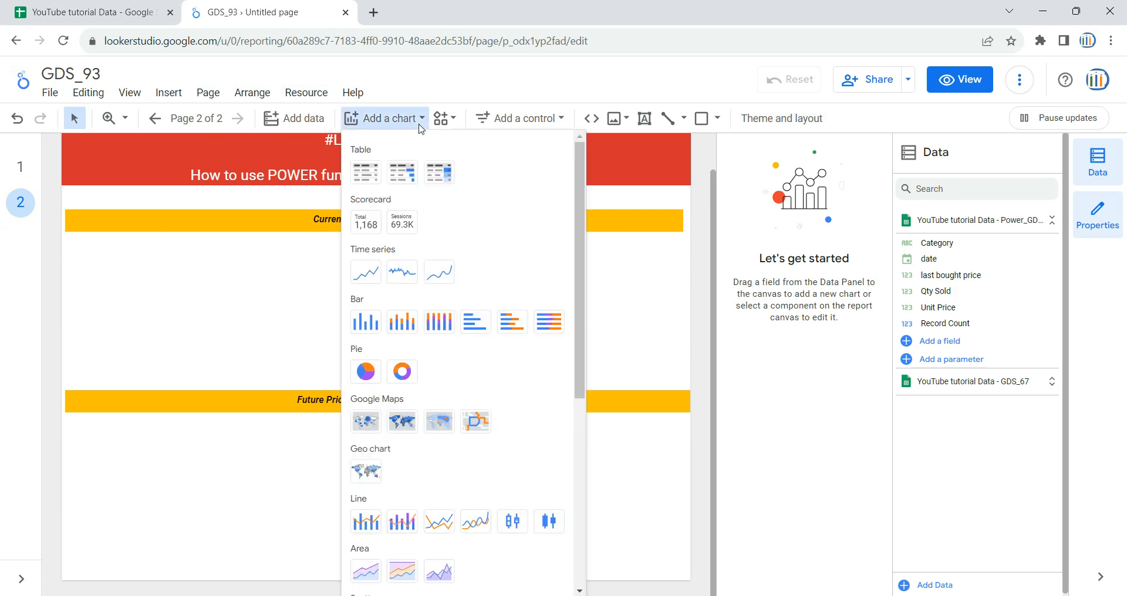
{"action": "left_click", "coordinate": [369, 173]}
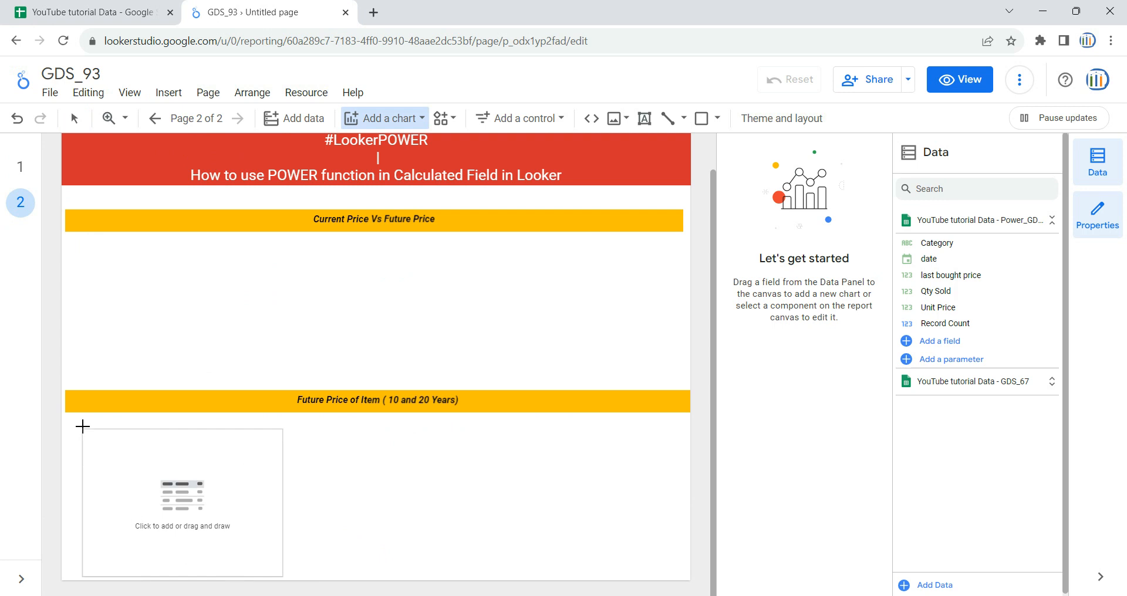
{"action": "left_click", "coordinate": [80, 424]}
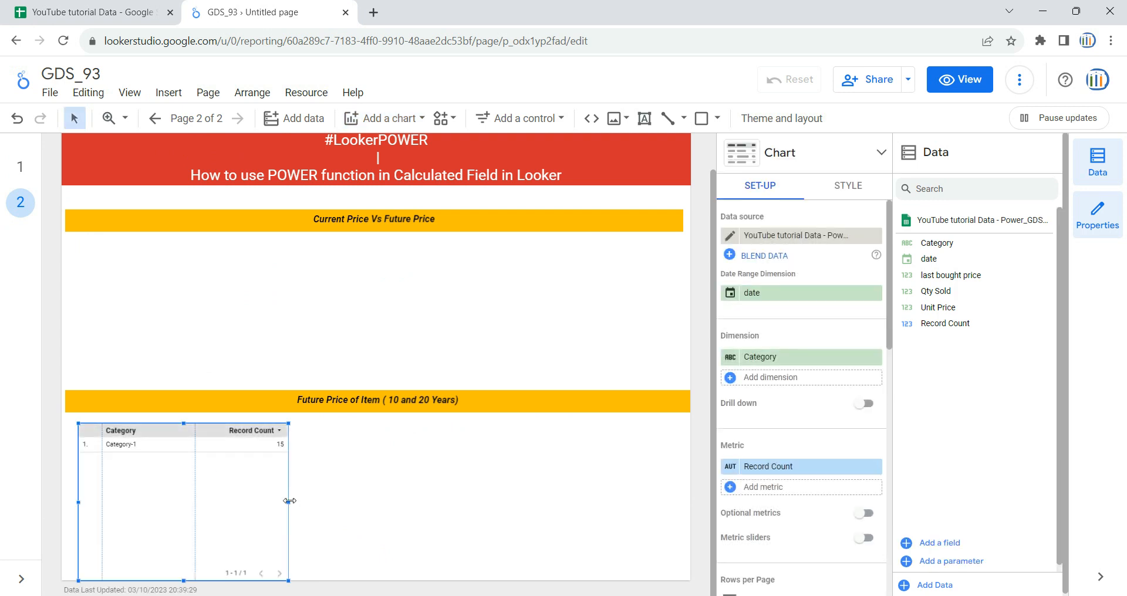
{"action": "left_click_drag", "start_coordinate": [288, 503], "coordinate": [666, 501]}
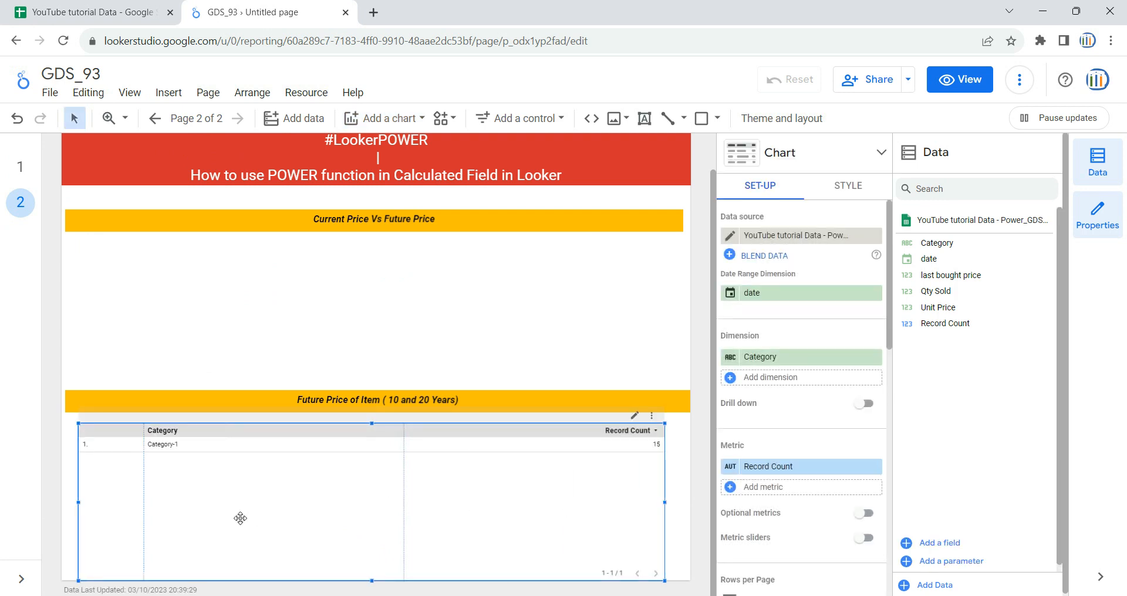
Step: Check the table's data source options, examine the Power_GDS92 sheet in the YouTube tutorial Data spreadsheet, and return to the Looker Studio report
{"action": "left_click", "coordinate": [778, 235]}
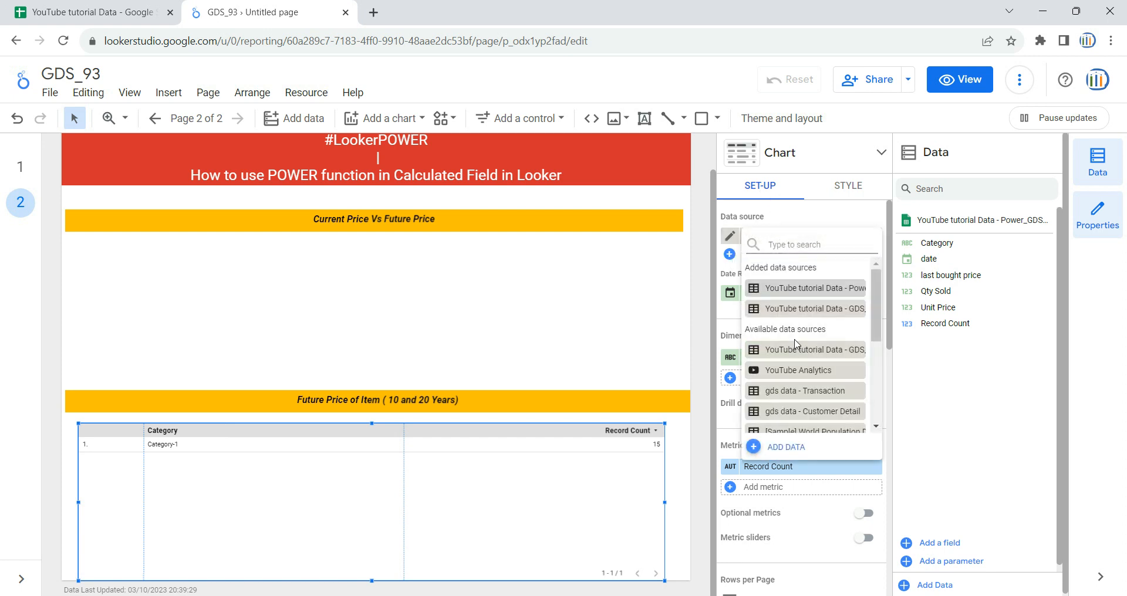
{"action": "scroll", "coordinate": [795, 343], "scroll_direction": "down", "scroll_amount": 5}
{"action": "scroll", "coordinate": [796, 343], "scroll_direction": "up", "scroll_amount": 5}
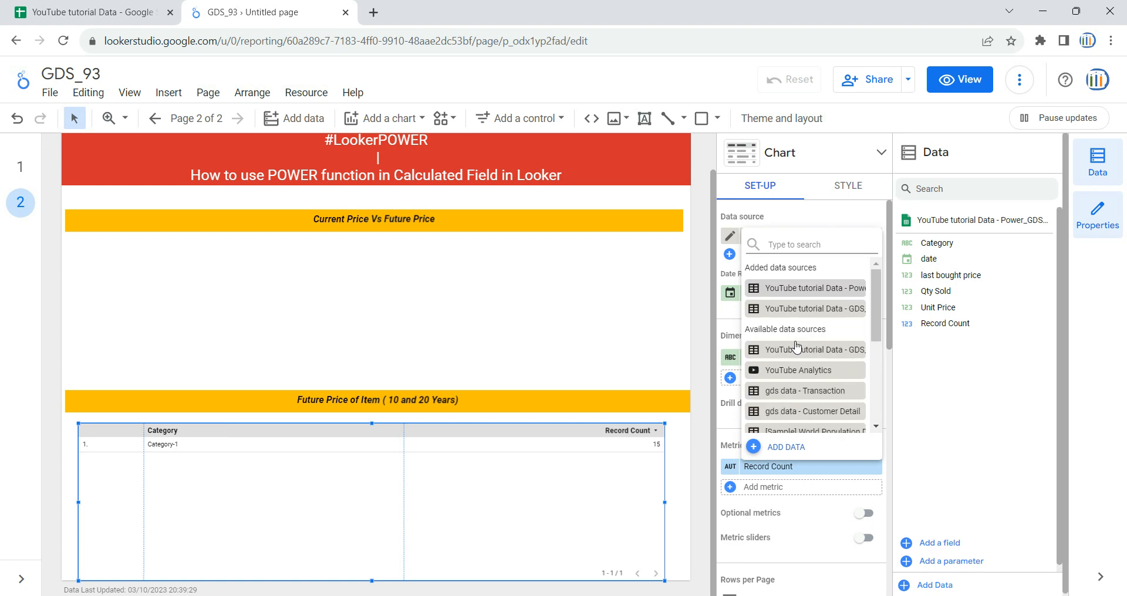
{"action": "left_click", "coordinate": [935, 411]}
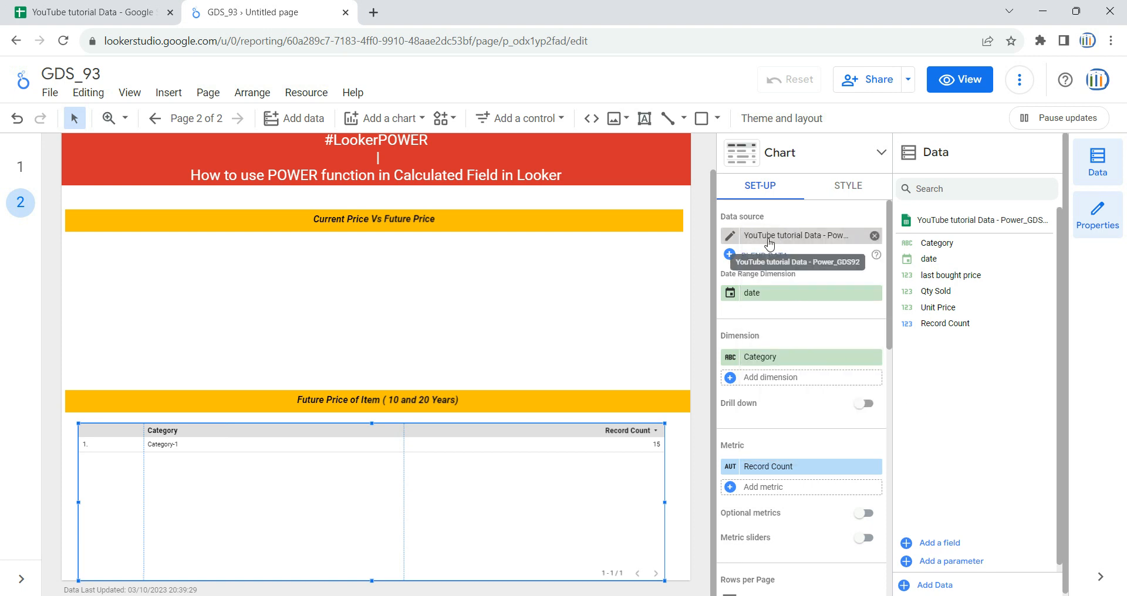
{"action": "left_click", "coordinate": [94, 12]}
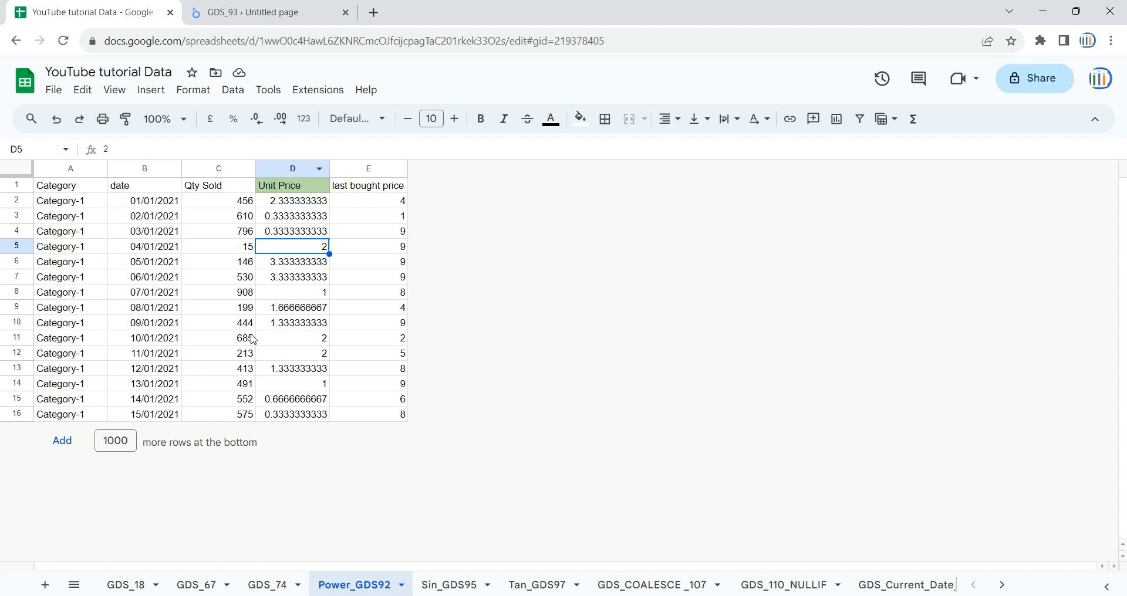
{"action": "left_click", "coordinate": [249, 12]}
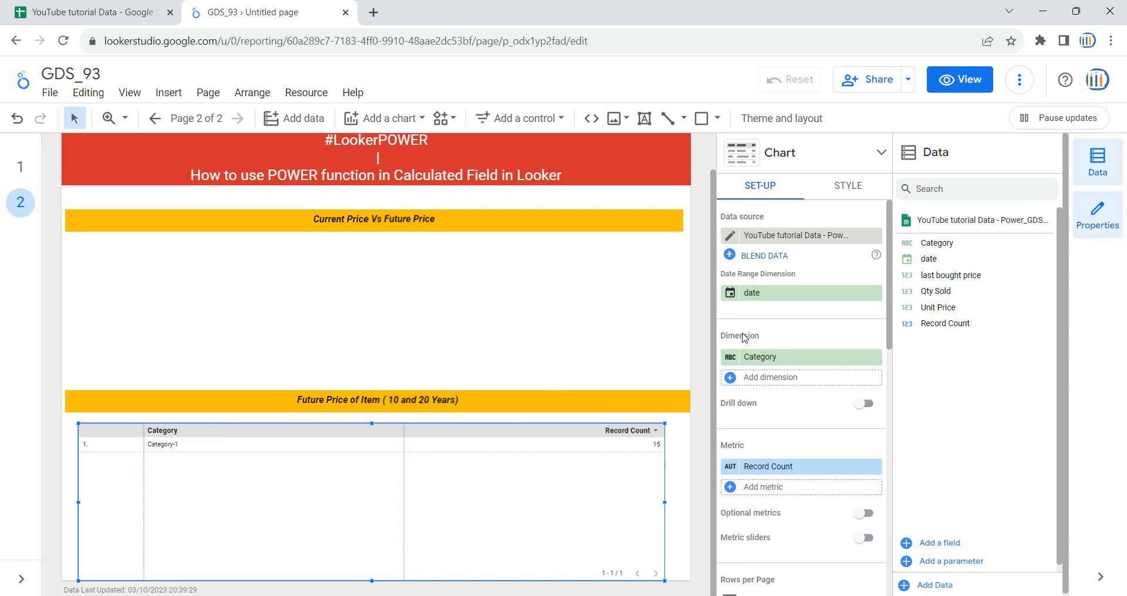
Step: Replace the table's Category dimension with date, checking the finished table on page 1 for reference
{"action": "left_click", "coordinate": [875, 357]}
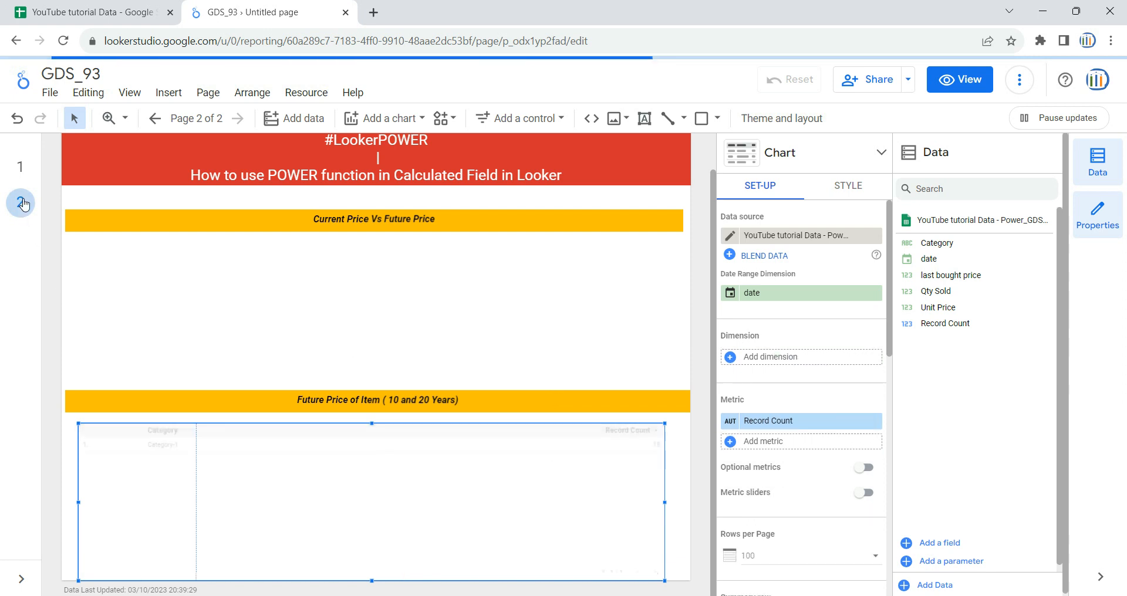
{"action": "left_click", "coordinate": [22, 180]}
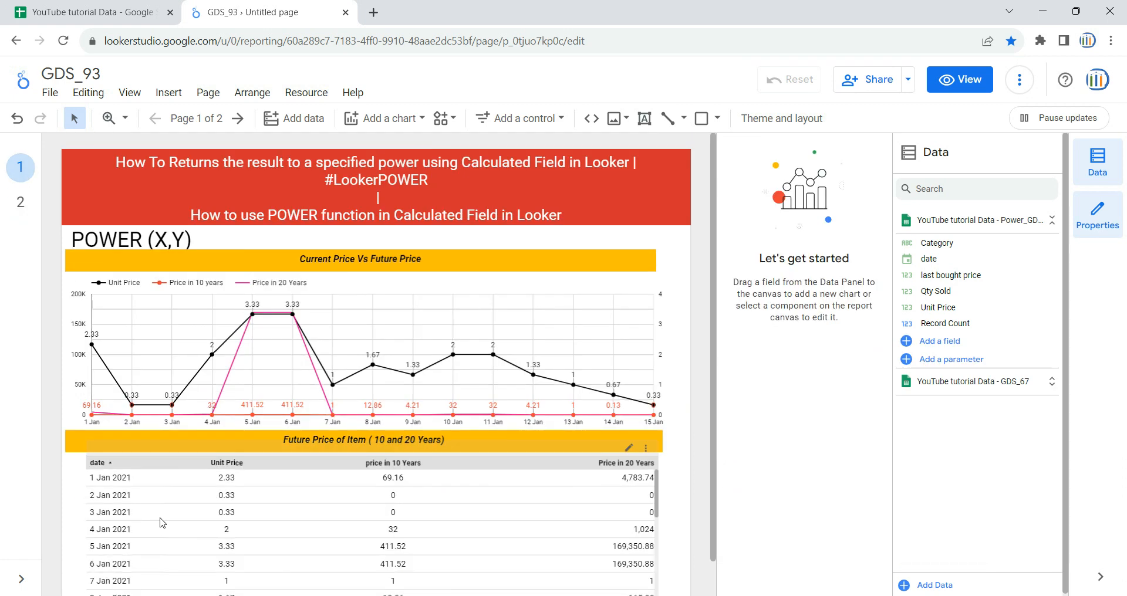
{"action": "left_click", "coordinate": [33, 204]}
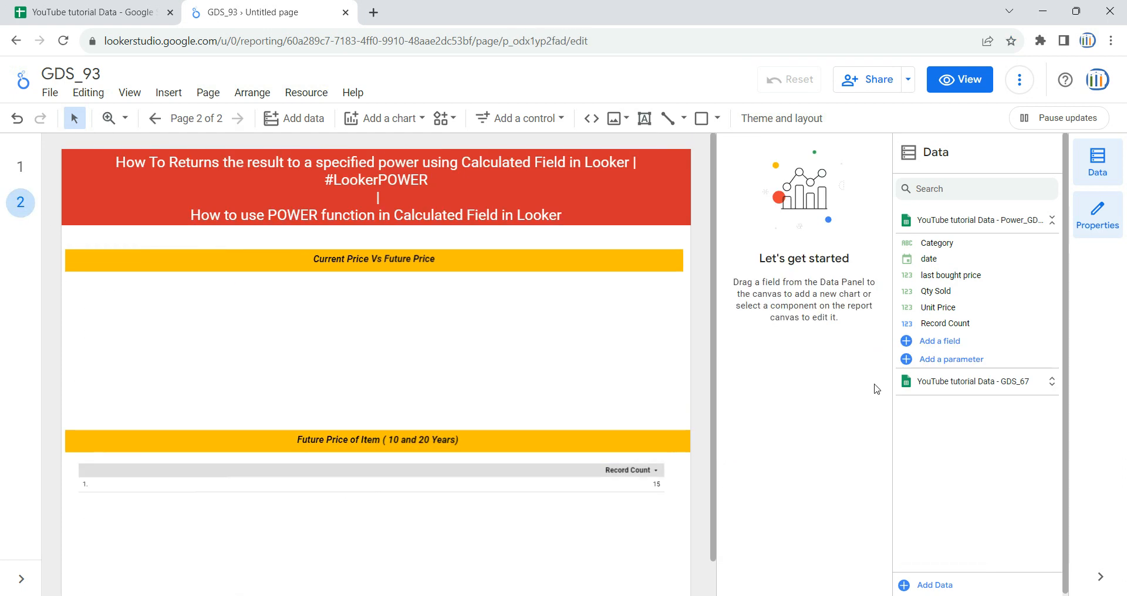
{"action": "left_click_drag", "start_coordinate": [900, 291], "coordinate": [494, 495]}
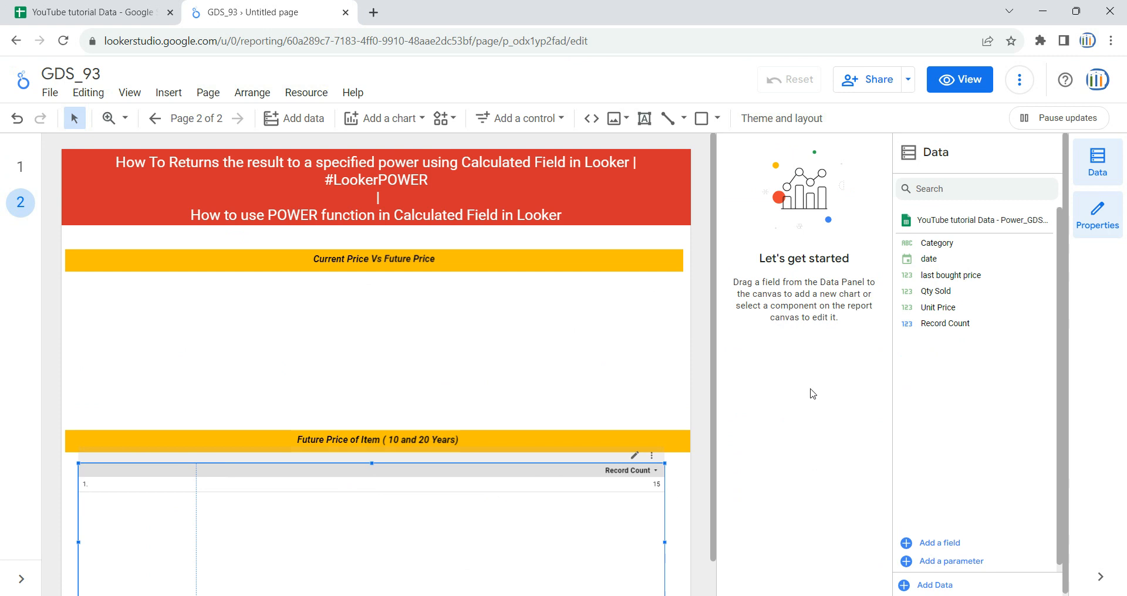
{"action": "left_click_drag", "start_coordinate": [933, 259], "coordinate": [826, 364]}
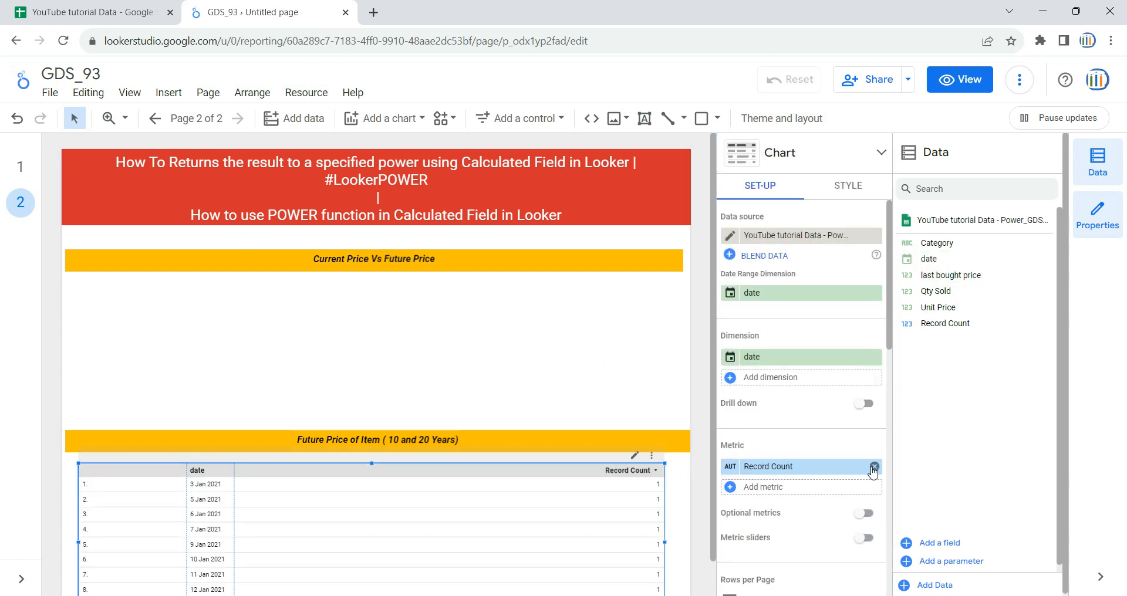
Step: Replace the table's Record Count metric with Unit Price and narrow the row number and date columns
{"action": "left_click", "coordinate": [874, 468]}
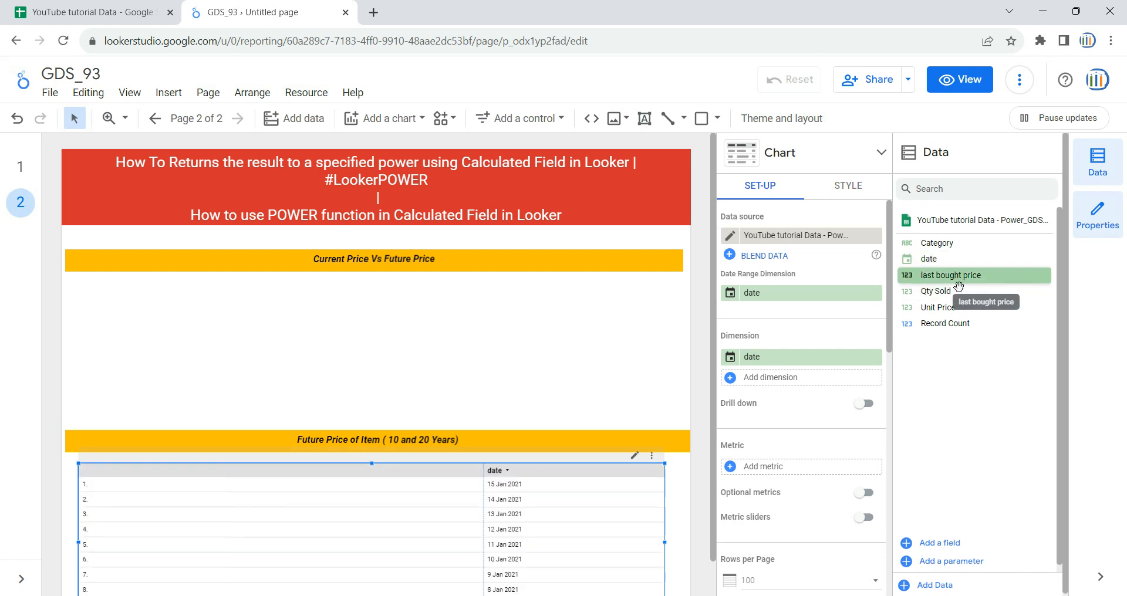
{"action": "left_click_drag", "start_coordinate": [943, 307], "coordinate": [806, 475]}
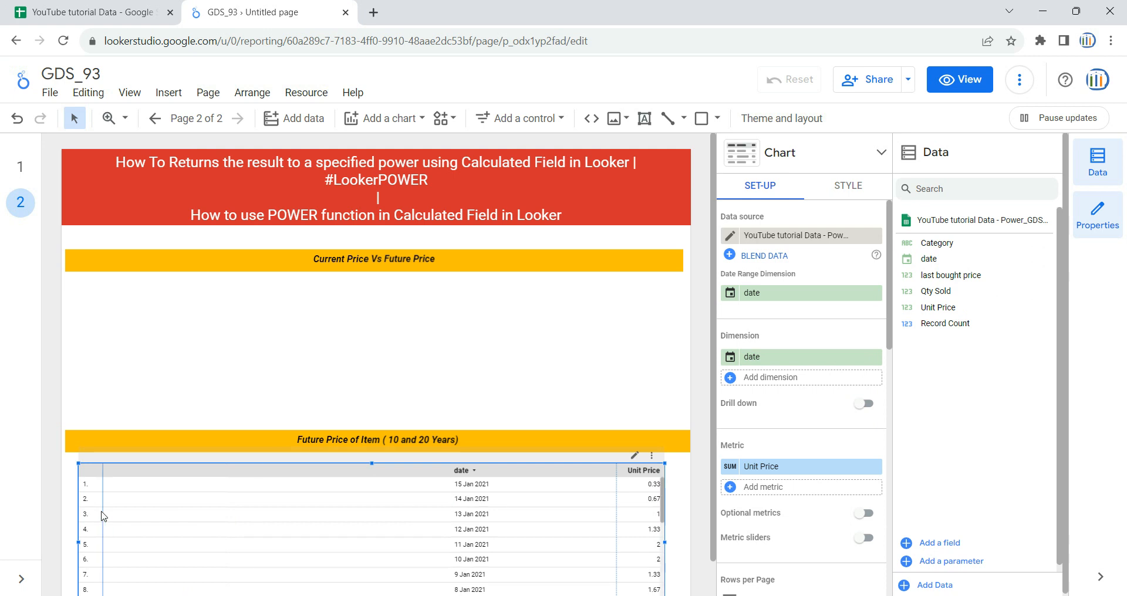
{"action": "left_click_drag", "start_coordinate": [101, 513], "coordinate": [99, 514]}
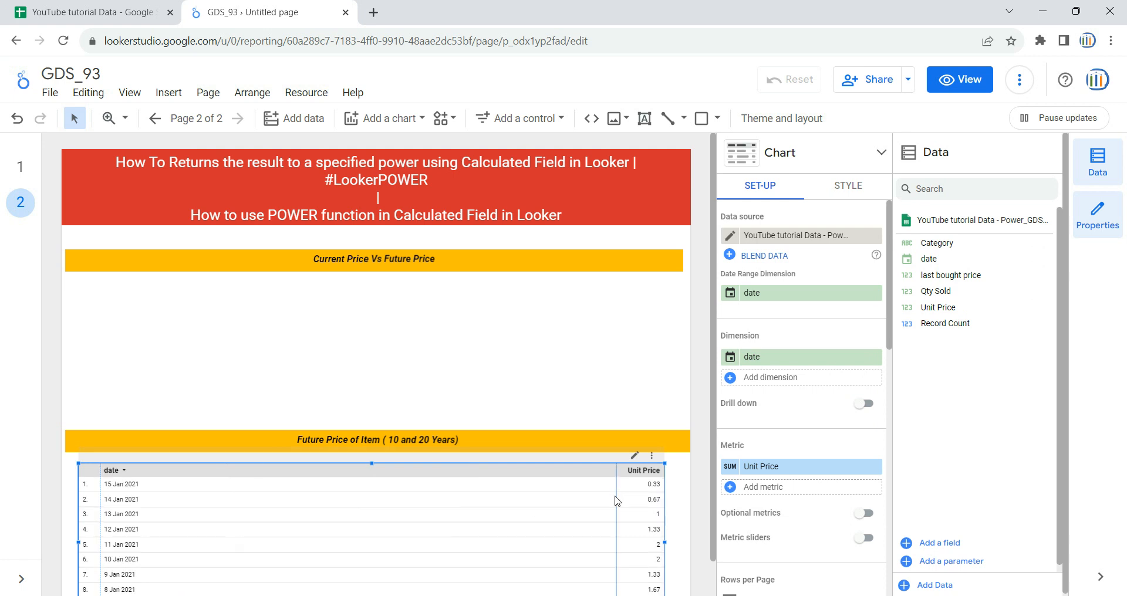
{"action": "left_click_drag", "start_coordinate": [617, 500], "coordinate": [169, 513]}
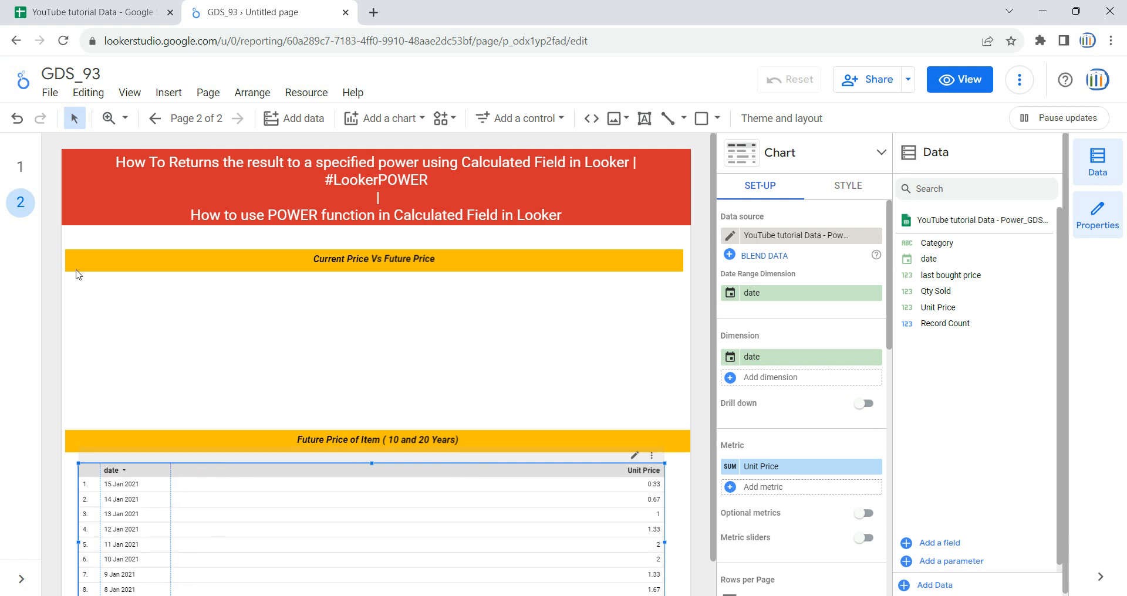
{"action": "left_click", "coordinate": [20, 167]}
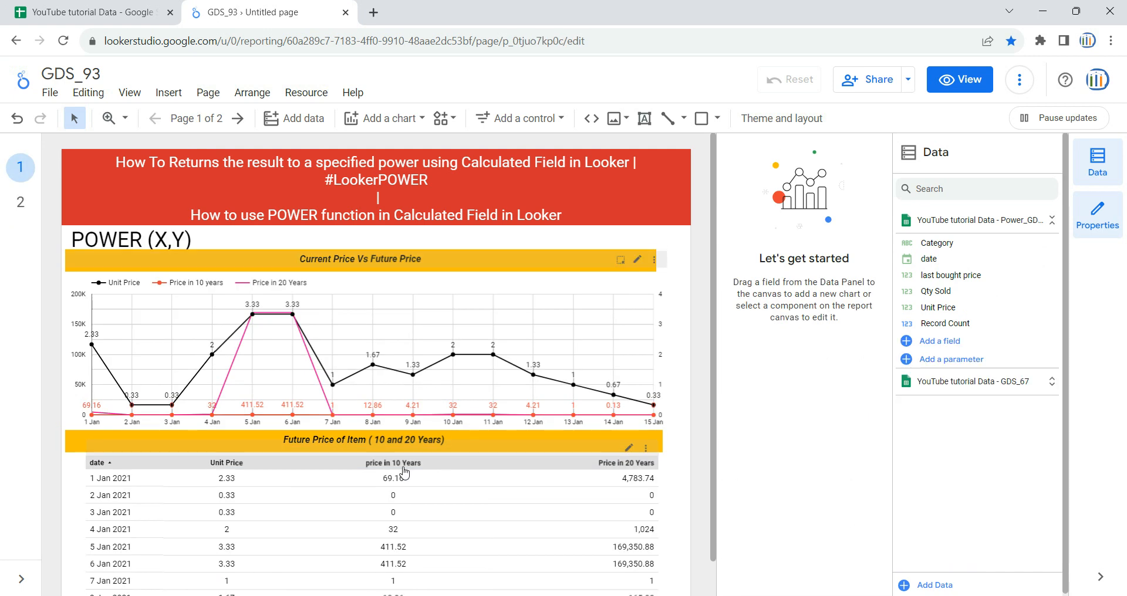
{"action": "left_click", "coordinate": [19, 205]}
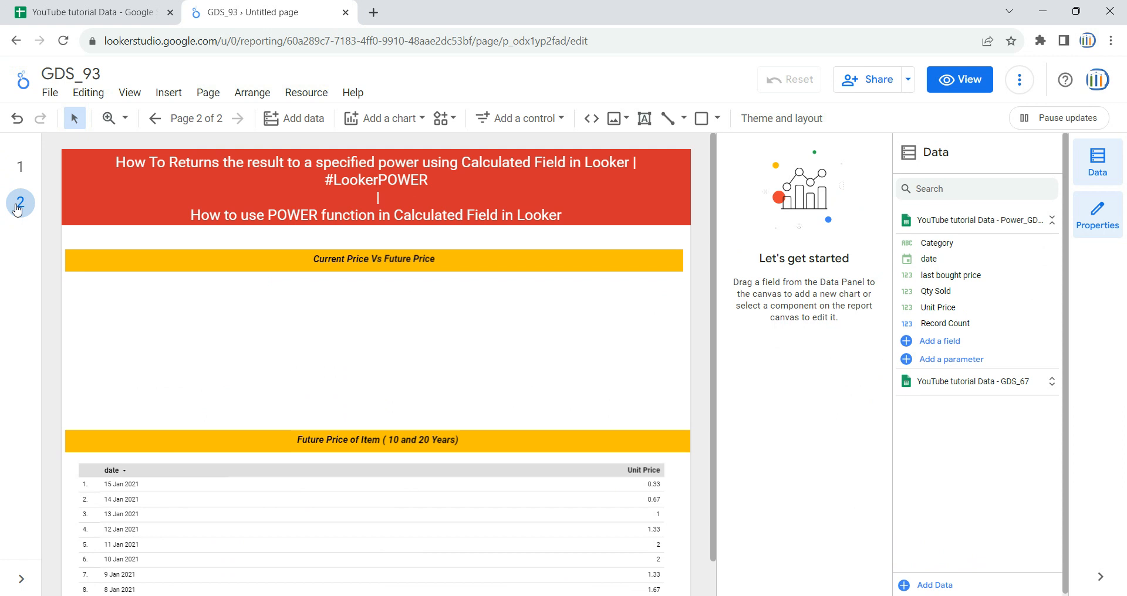
{"action": "left_click", "coordinate": [333, 482]}
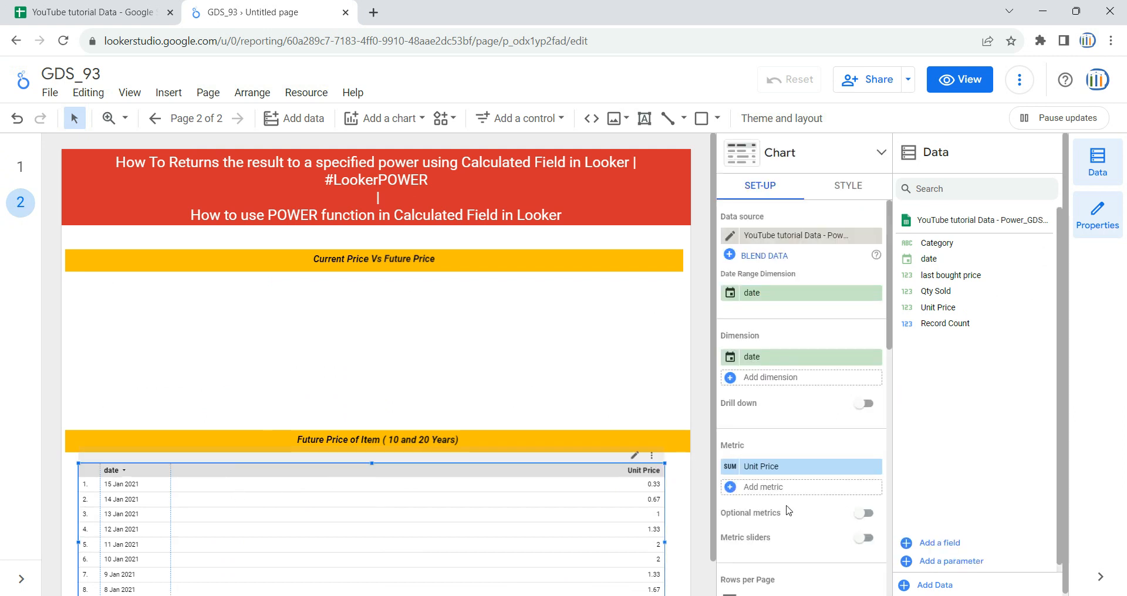
{"action": "scroll", "coordinate": [781, 411], "scroll_direction": "down", "scroll_amount": 3}
{"action": "left_click", "coordinate": [773, 341]}
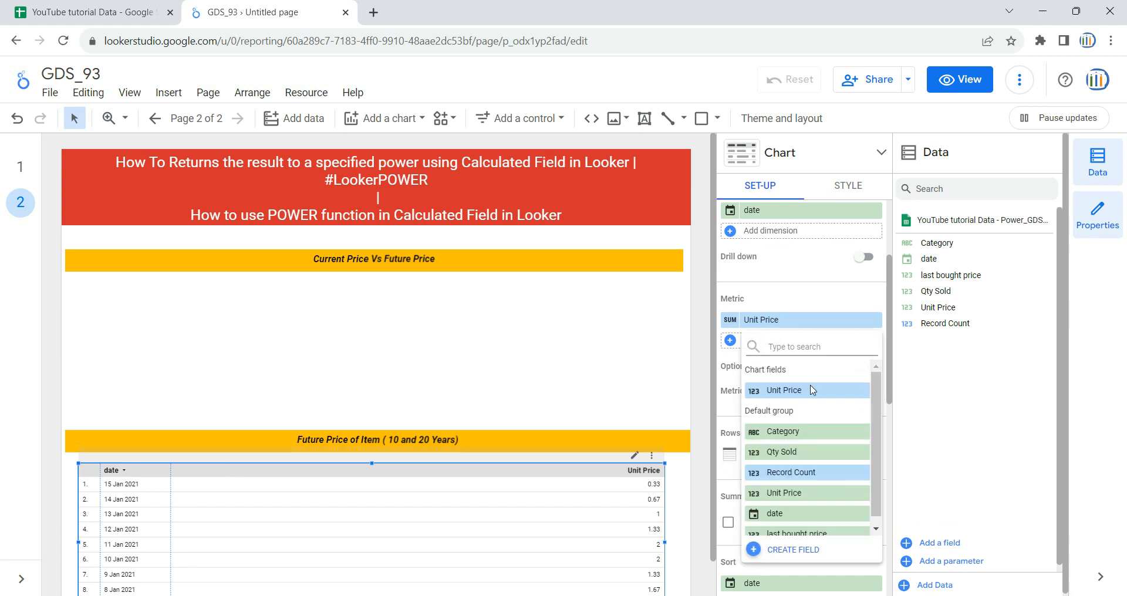
{"action": "left_click", "coordinate": [777, 552]}
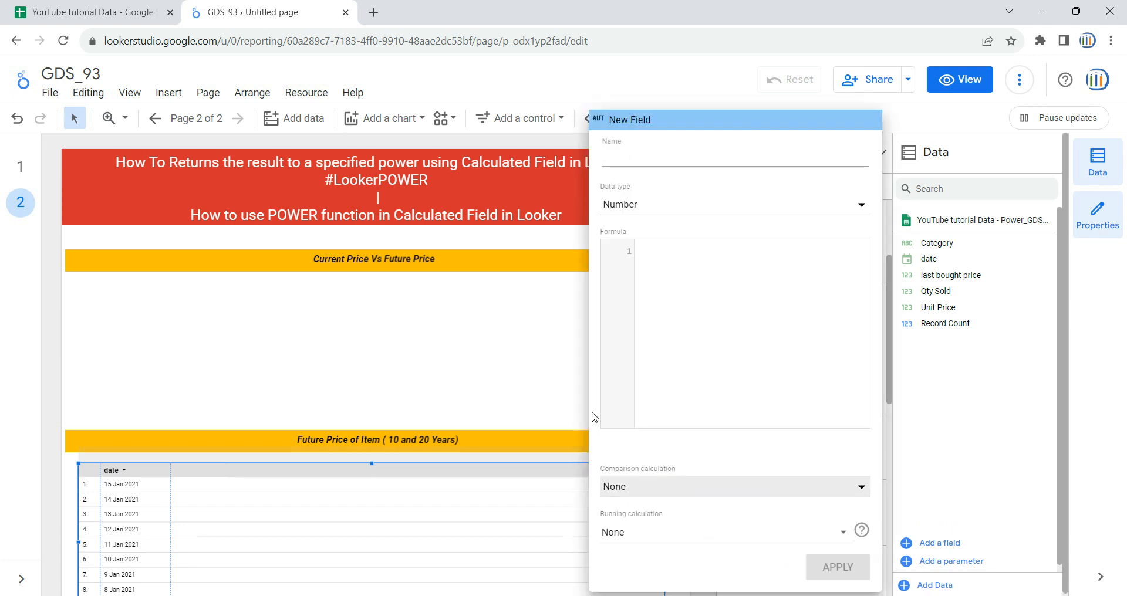
{"action": "left_click", "coordinate": [697, 272]}
{"action": "type", "text": "P"}
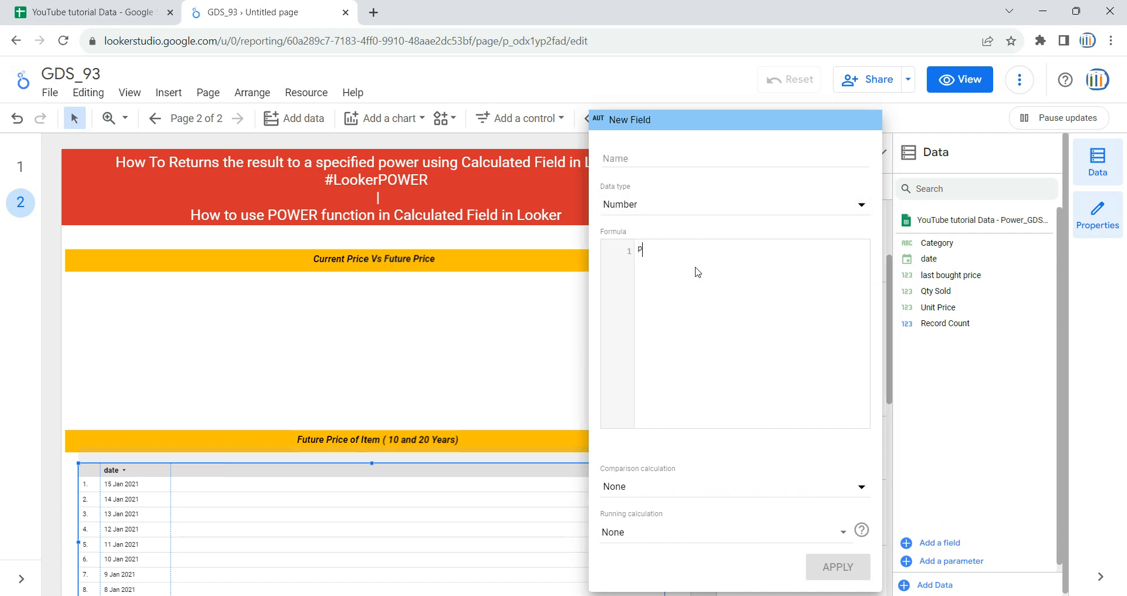
{"action": "type", "text": "OWE"}
{"action": "key", "text": "Return"}
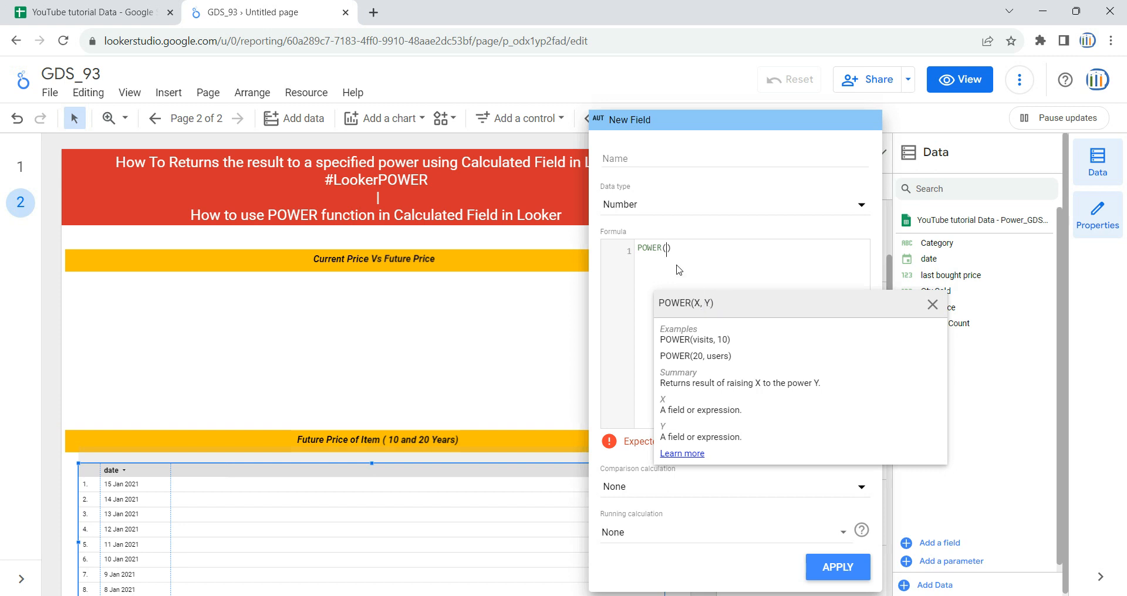
{"action": "left_click_drag", "start_coordinate": [688, 249], "coordinate": [630, 250]}
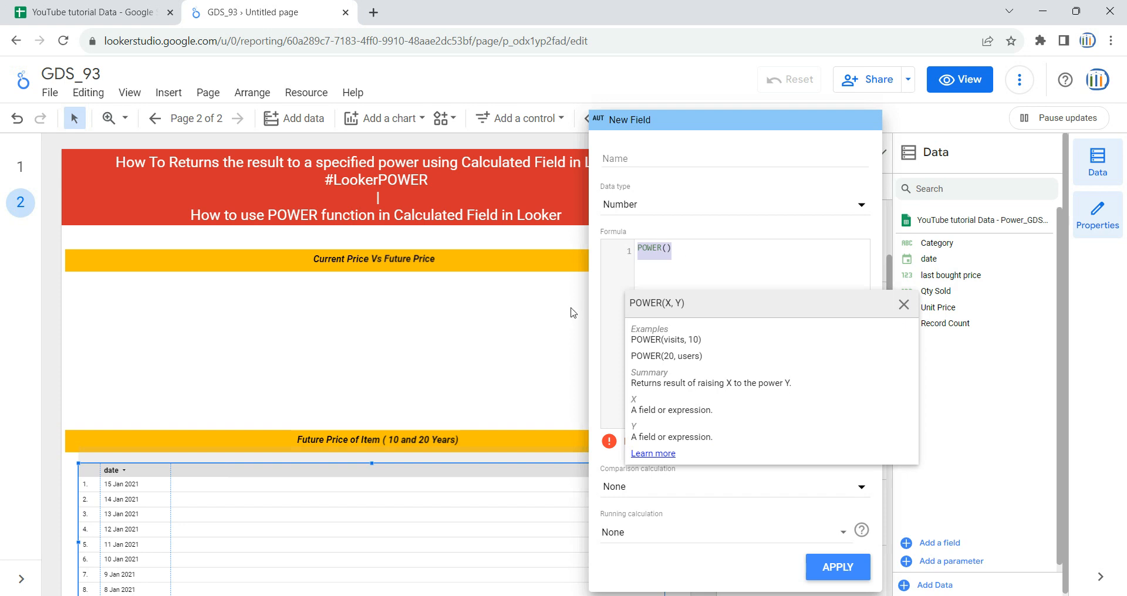
{"action": "left_click", "coordinate": [26, 168]}
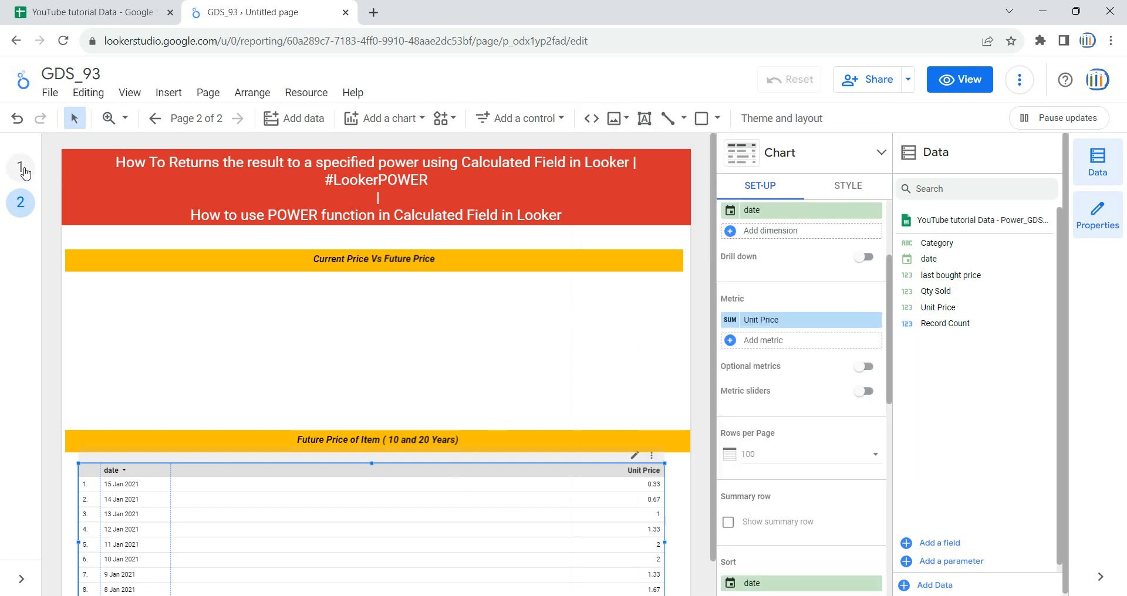
Step: Check the finished table on page 1, then on page 2 create a calculated field named Price in 10 years, starting its formula with POWER
{"action": "left_click", "coordinate": [25, 169]}
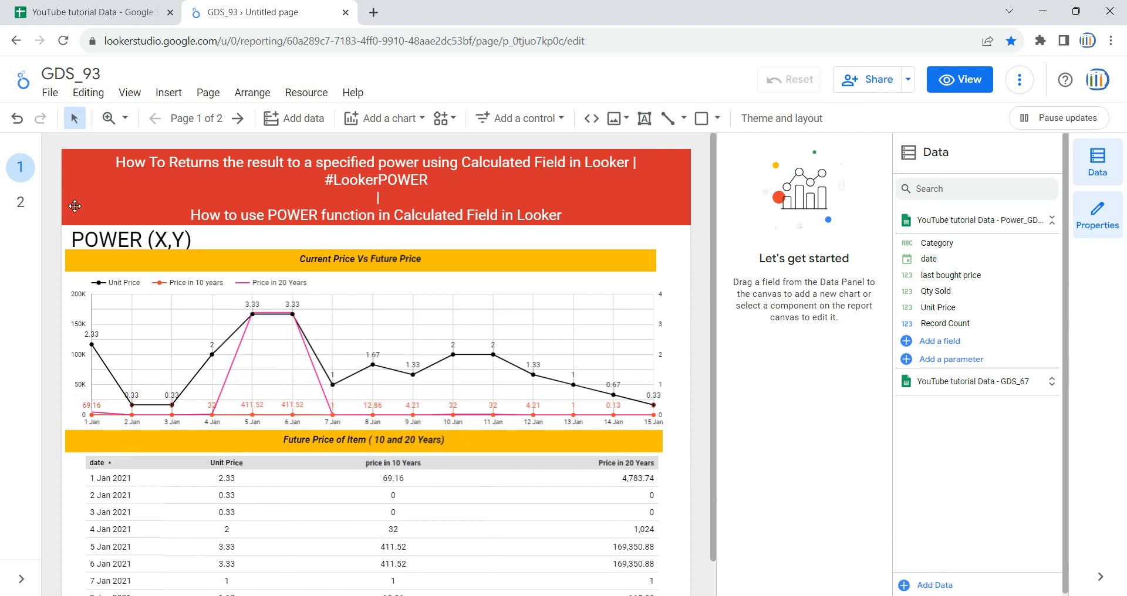
{"action": "left_click", "coordinate": [20, 202]}
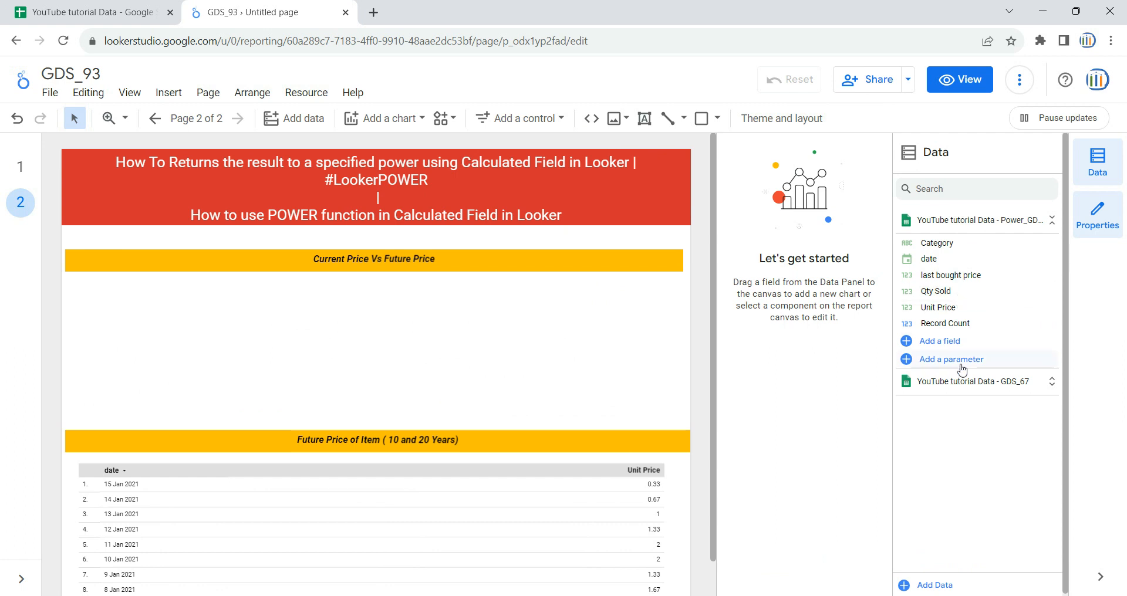
{"action": "left_click", "coordinate": [939, 341]}
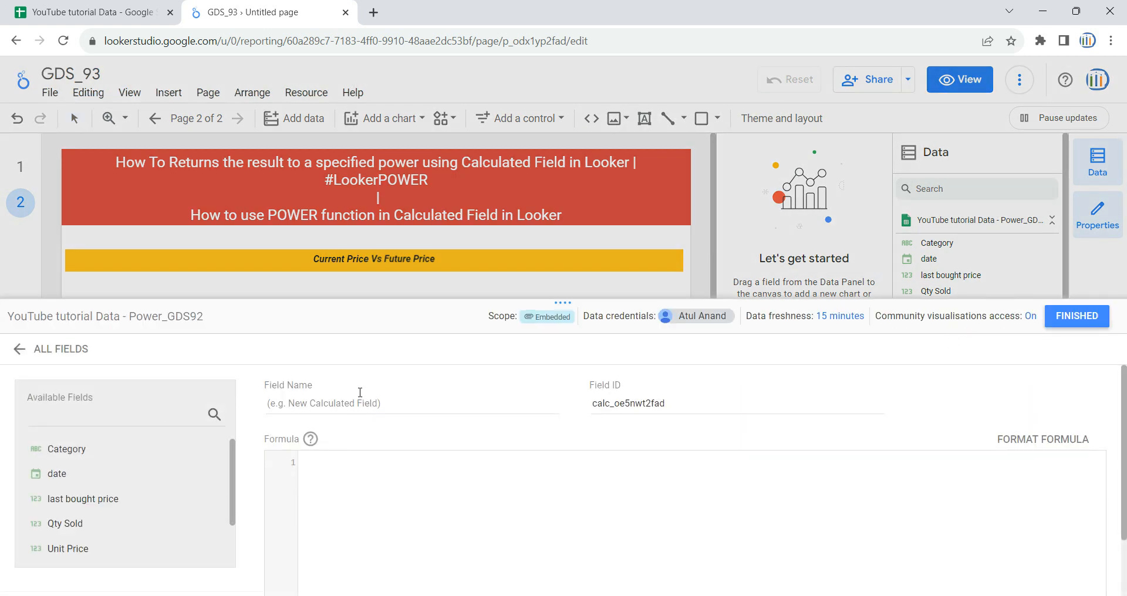
{"action": "left_click", "coordinate": [360, 392]}
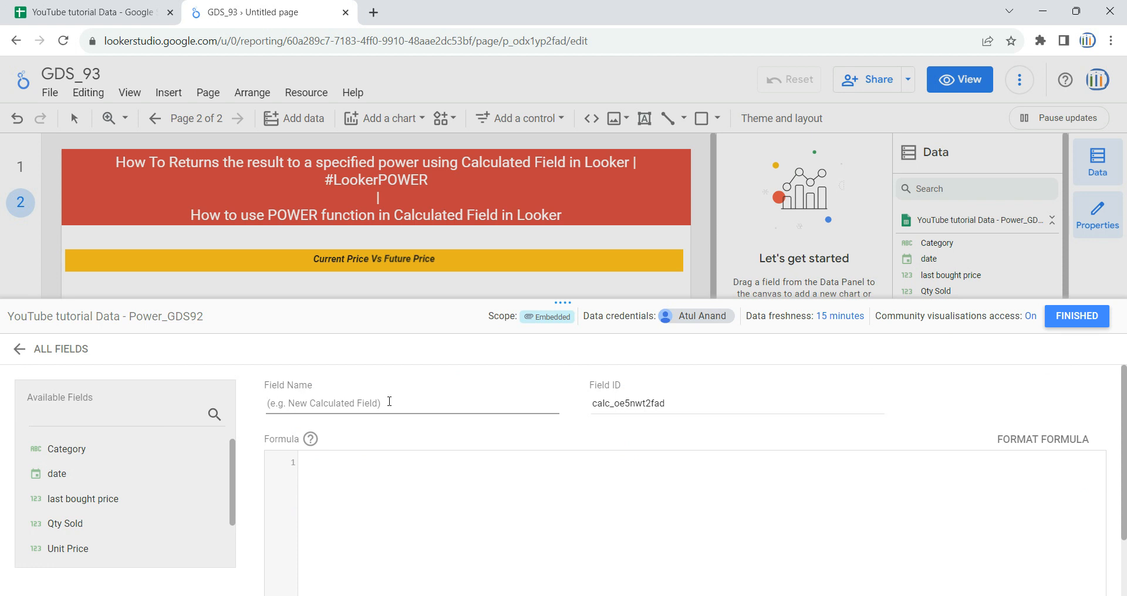
{"action": "type", "text": "Pricein 10 years"}
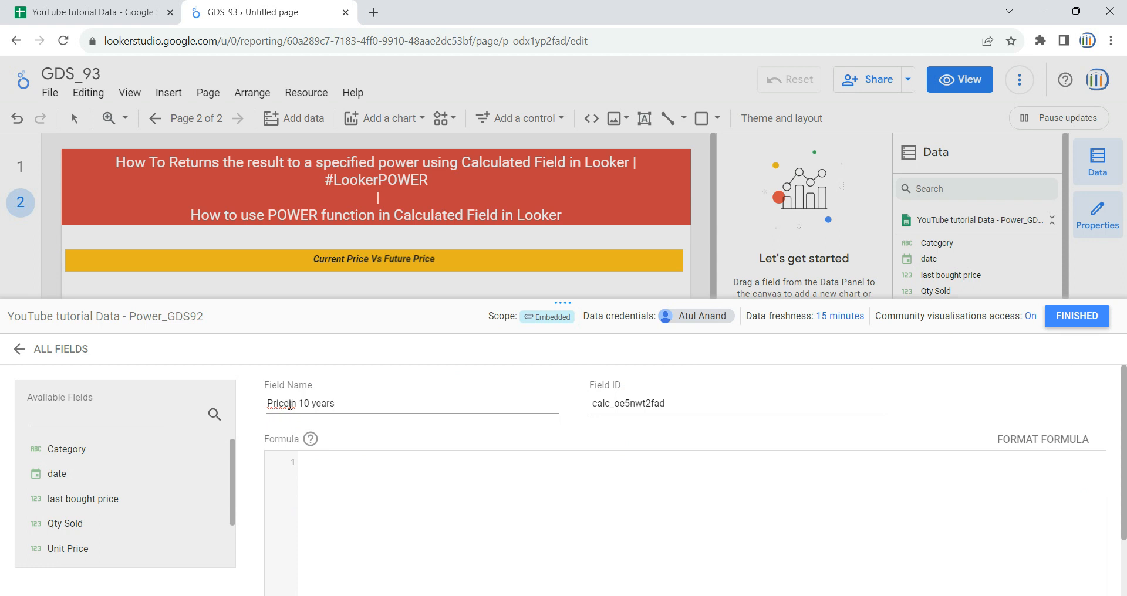
{"action": "left_click", "coordinate": [290, 405]}
{"action": "left_click", "coordinate": [471, 473]}
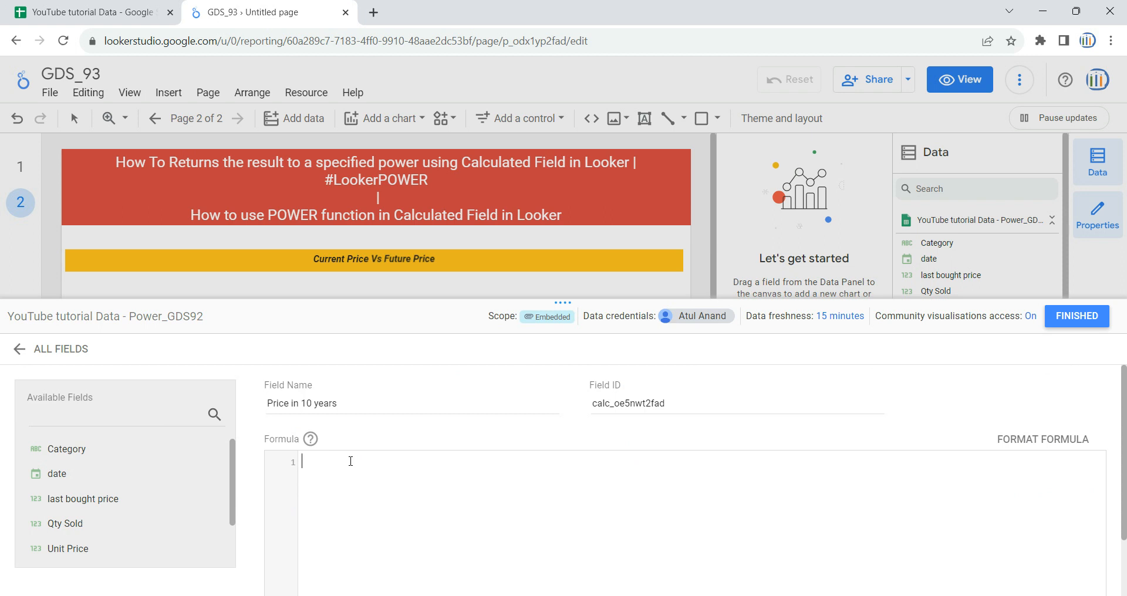
{"action": "type", "text": "POWER()"}
{"action": "key", "text": "Return"}
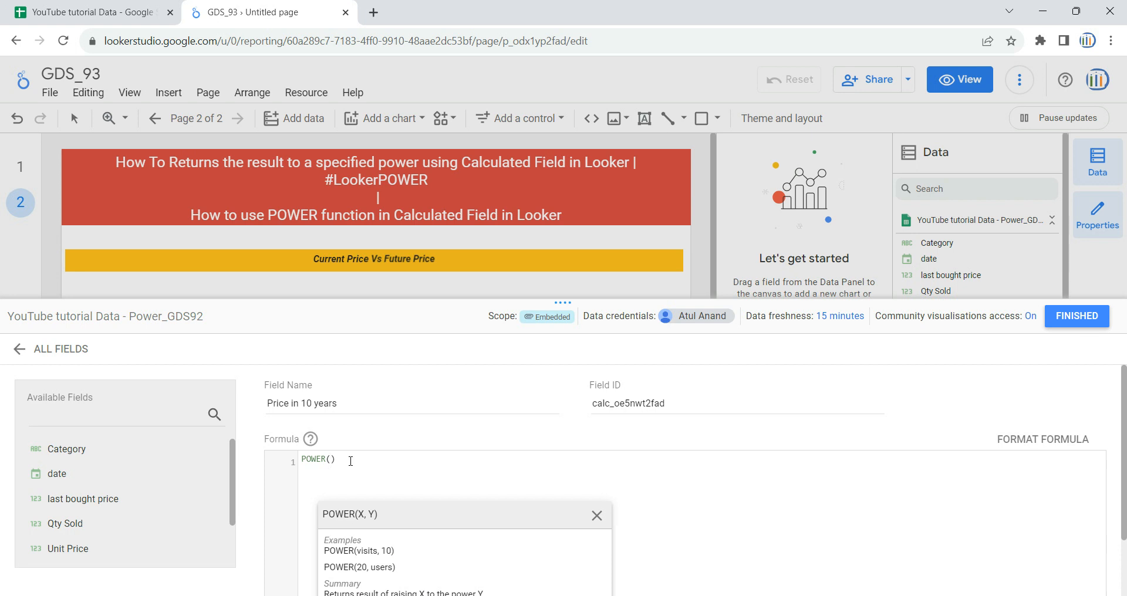
{"action": "type", "text": "uni"}
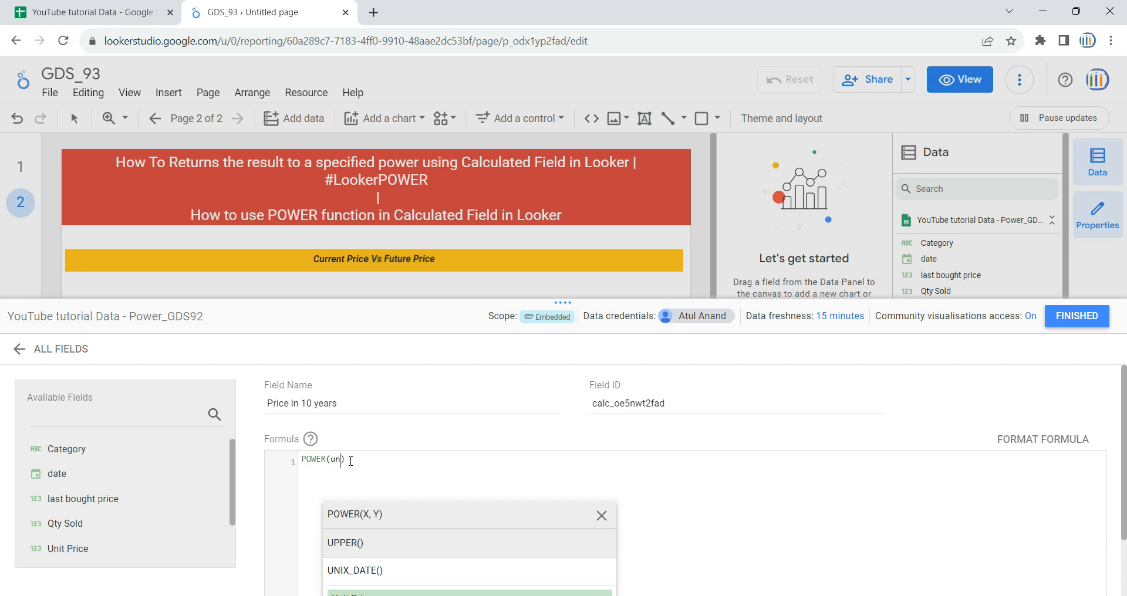
{"action": "key", "text": "Return"}
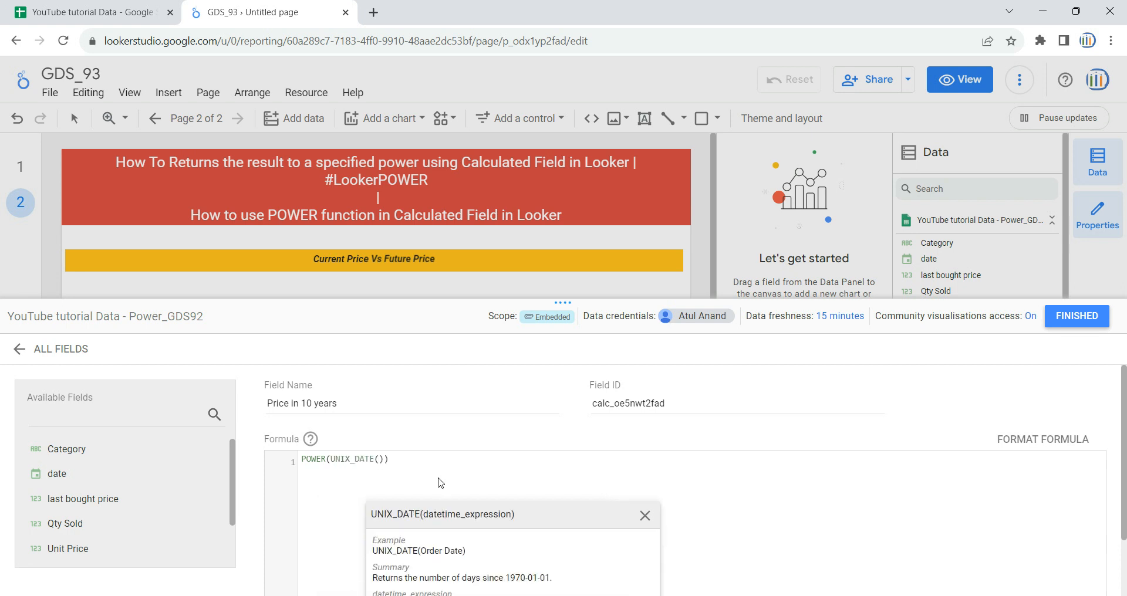
{"action": "key", "text": "BackSpace"}
{"action": "key", "text": "BackSpace"}
{"action": "key", "text": "BackSpace"}
{"action": "key", "text": "BackSpace"}
{"action": "key", "text": "BackSpace"}
{"action": "key", "text": "BackSpace"}
{"action": "key", "text": "BackSpace"}
{"action": "key", "text": "BackSpace"}
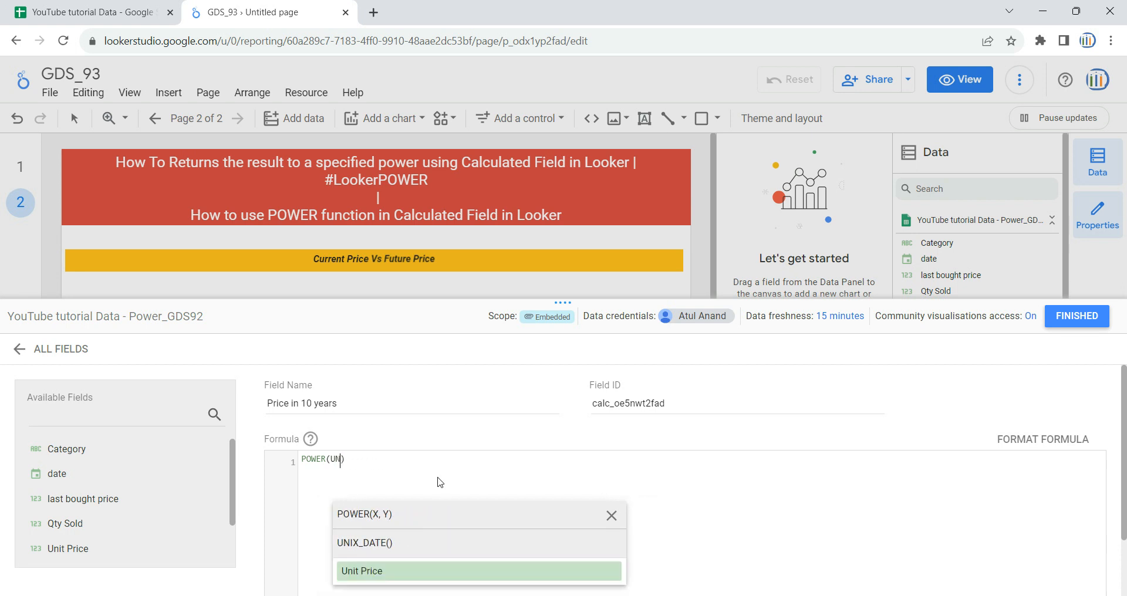
Step: Complete the Price in 10 years formula as POWER(Unit Price,5), save the field and close the field editor
{"action": "left_click", "coordinate": [395, 571]}
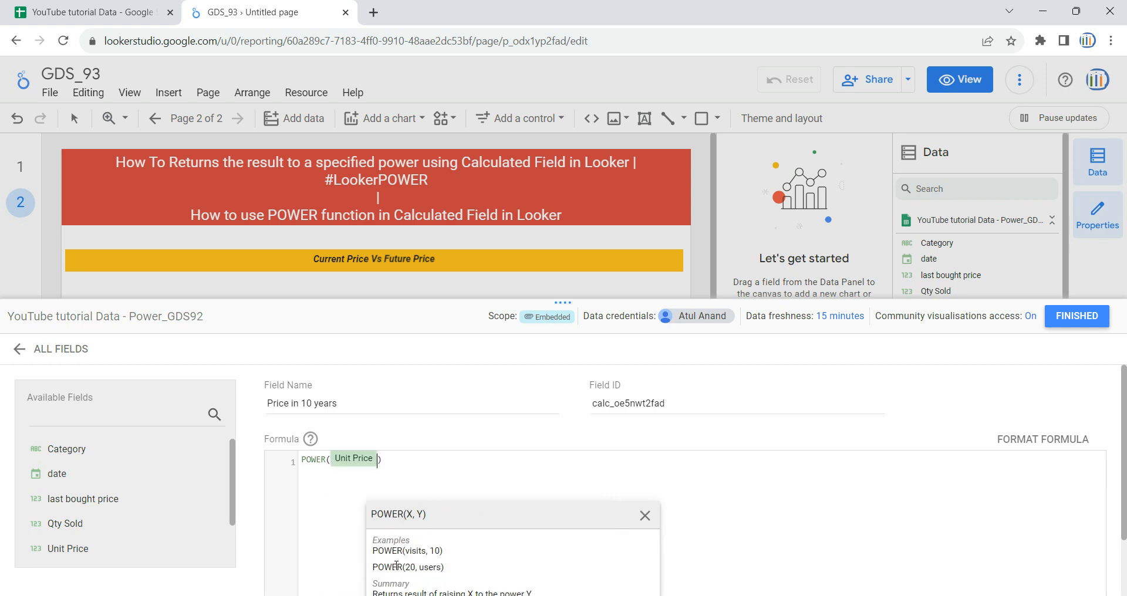
{"action": "type", "text": ","}
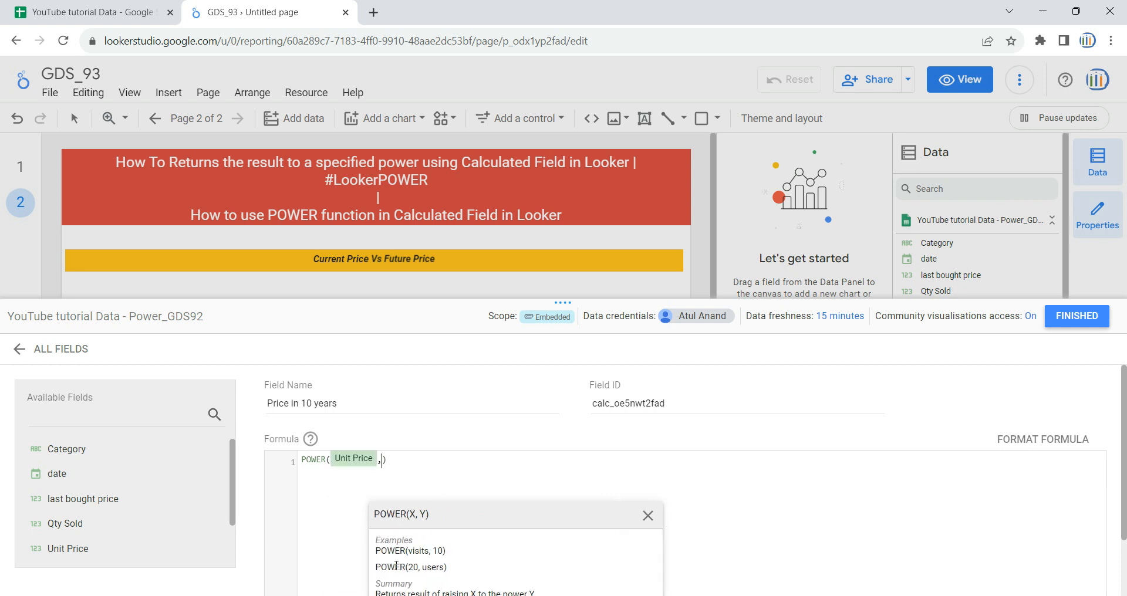
{"action": "type", "text": "5"}
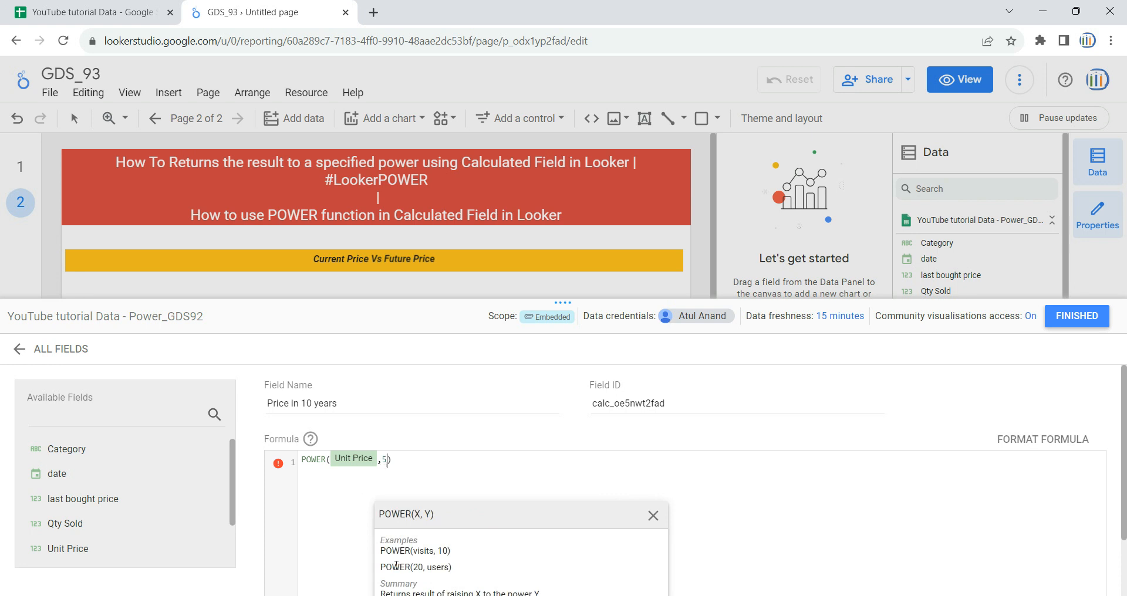
{"action": "type", "text": ")"}
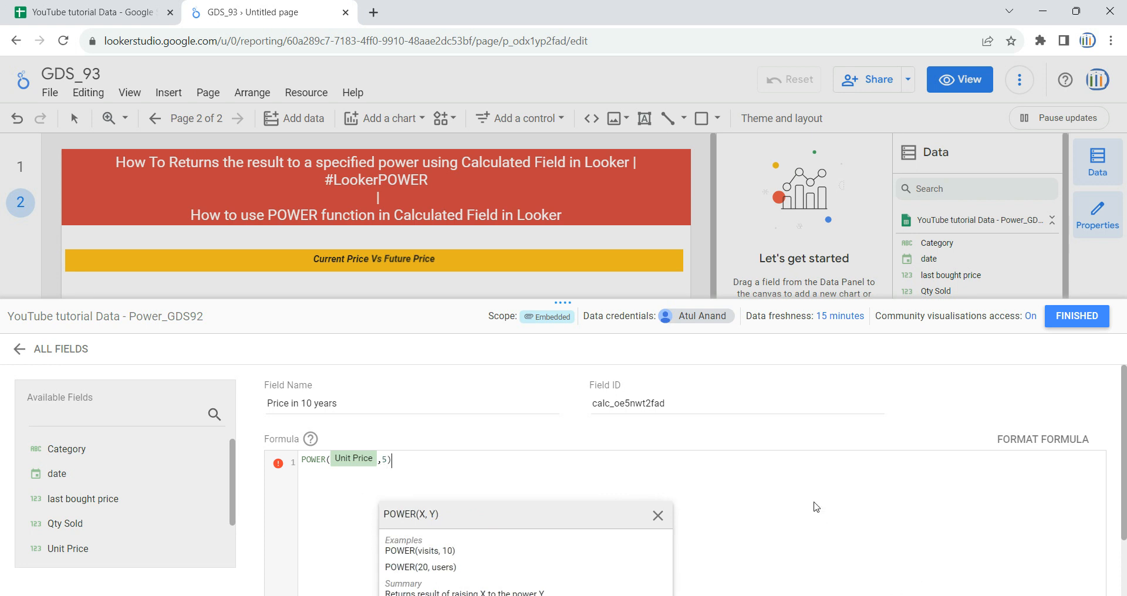
{"action": "scroll", "coordinate": [895, 541], "scroll_direction": "down", "scroll_amount": 2}
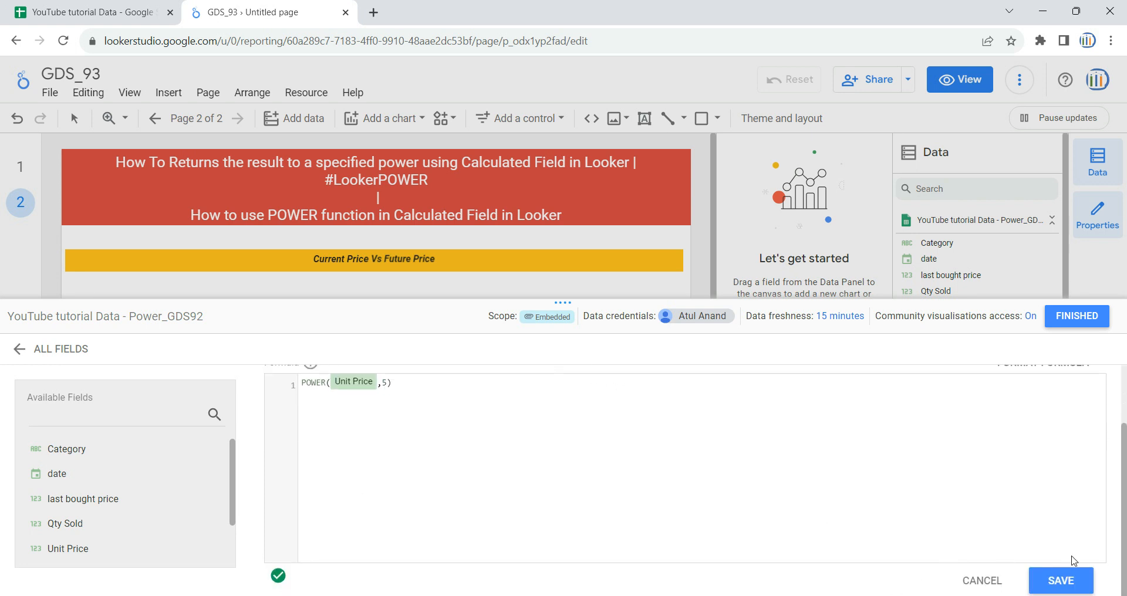
{"action": "left_click", "coordinate": [1054, 589]}
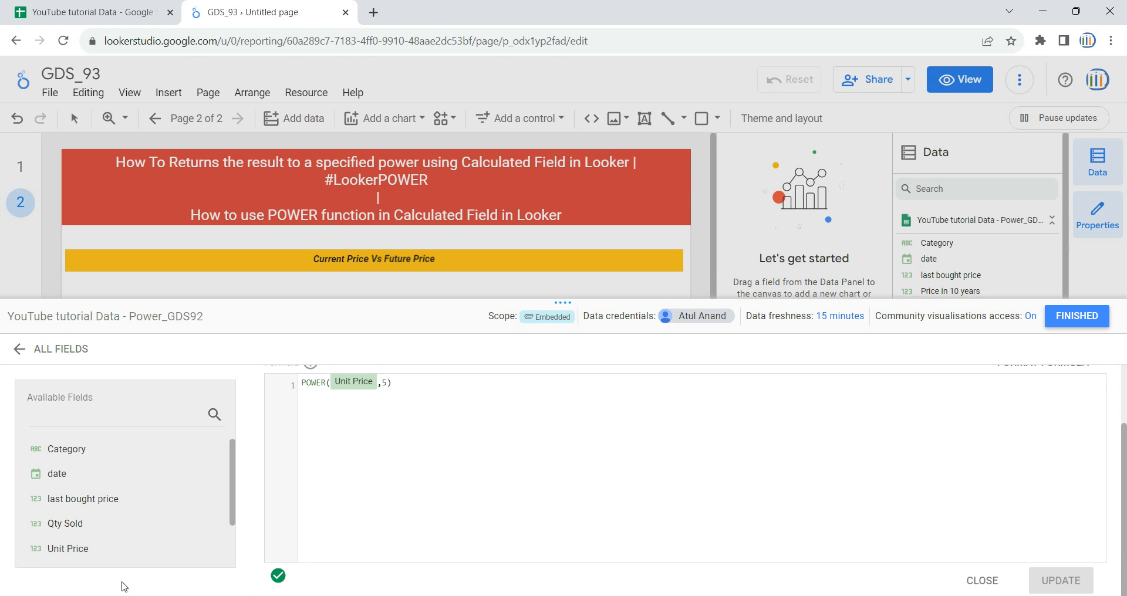
{"action": "scroll", "coordinate": [607, 452], "scroll_direction": "up", "scroll_amount": 2}
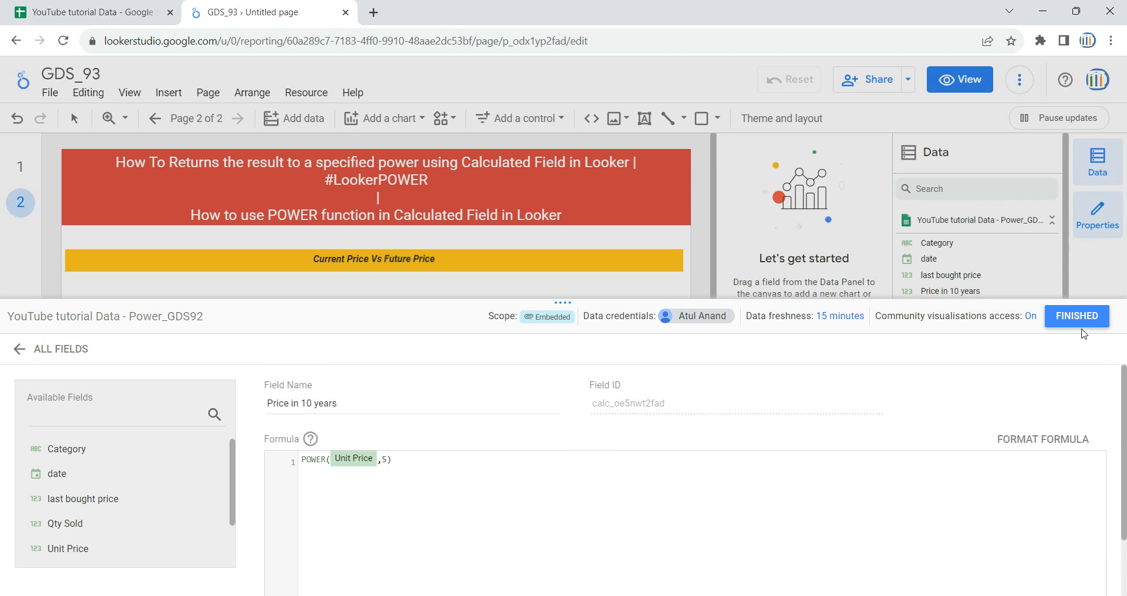
{"action": "left_click", "coordinate": [1080, 321]}
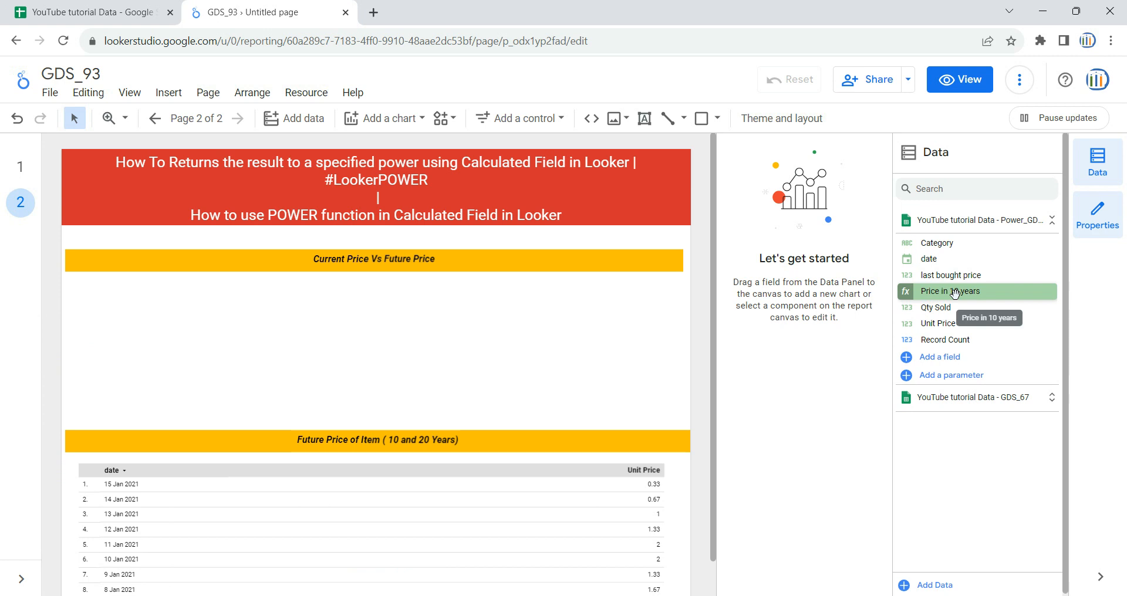
Step: Add Price in 10 years as a metric after Unit Price in the table and widen its column
{"action": "left_click", "coordinate": [586, 466]}
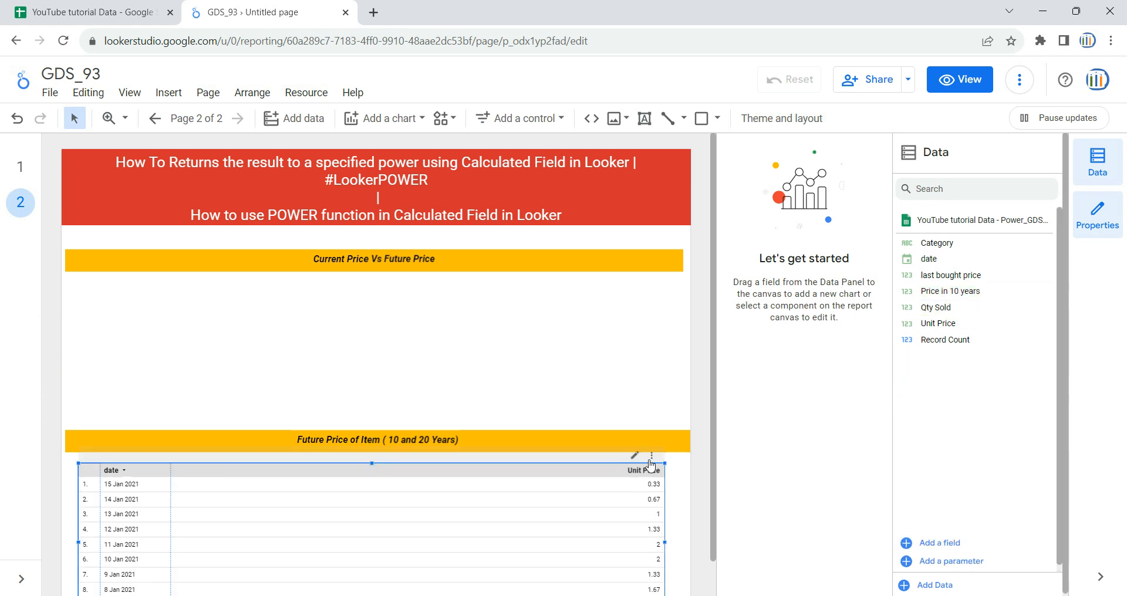
{"action": "left_click_drag", "start_coordinate": [939, 294], "coordinate": [822, 496]}
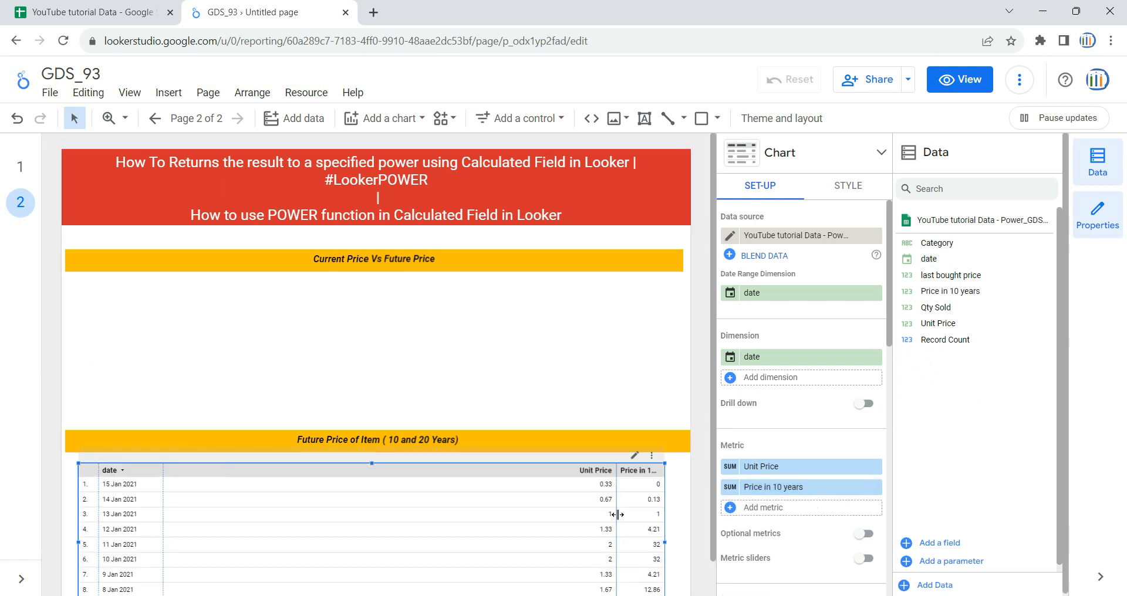
{"action": "left_click_drag", "start_coordinate": [616, 514], "coordinate": [408, 517]}
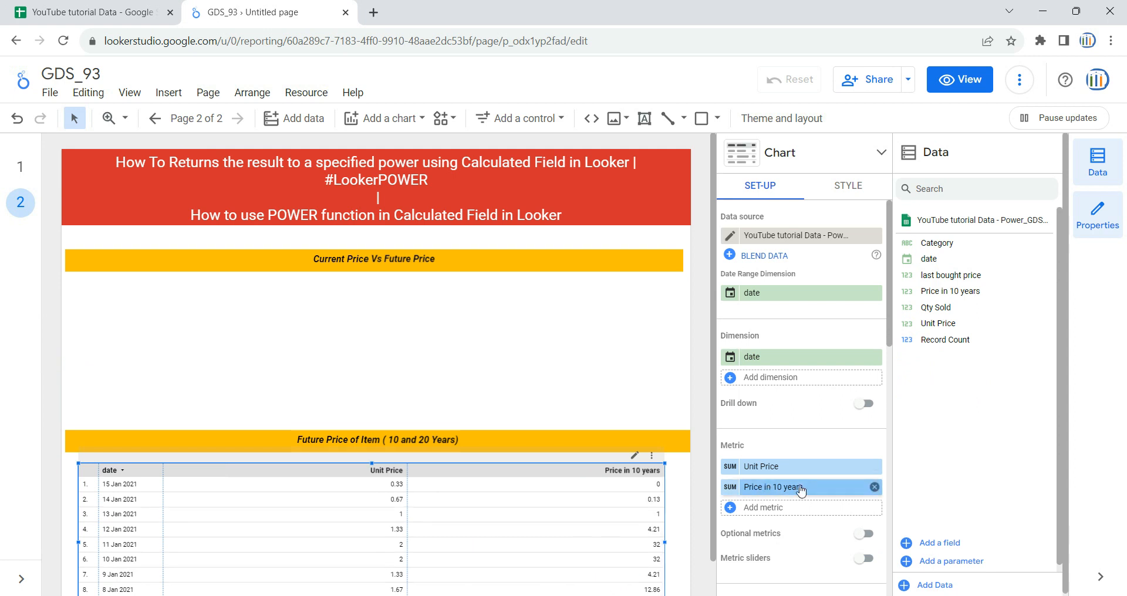
{"action": "key", "text": "Escape"}
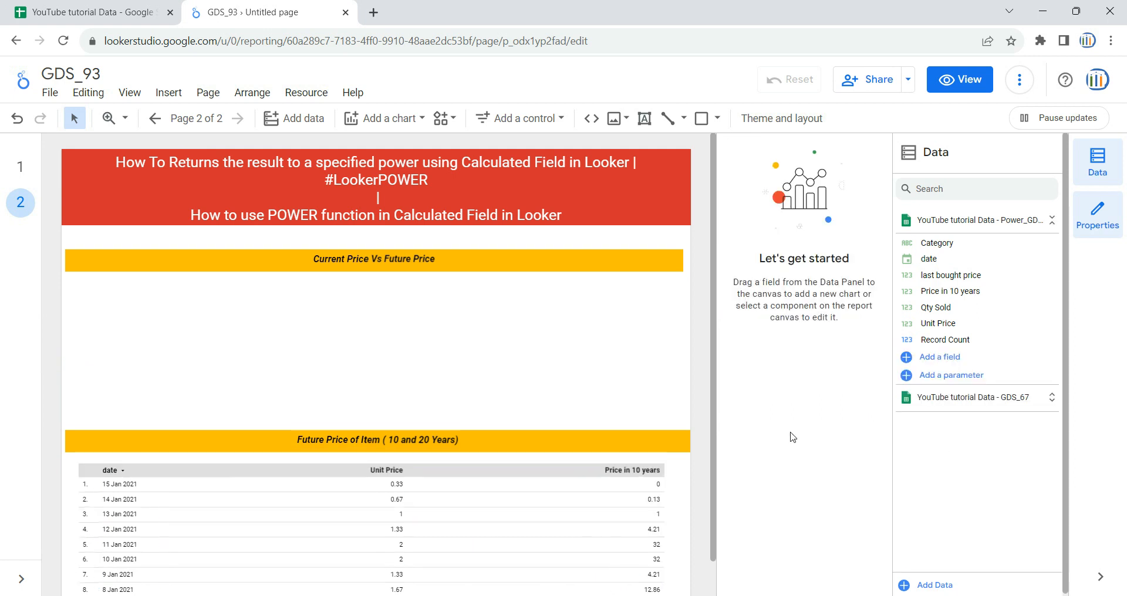
Step: Start another calculated field in the Power_GDS92 data source and name it Price in 20 years
{"action": "left_click", "coordinate": [951, 358]}
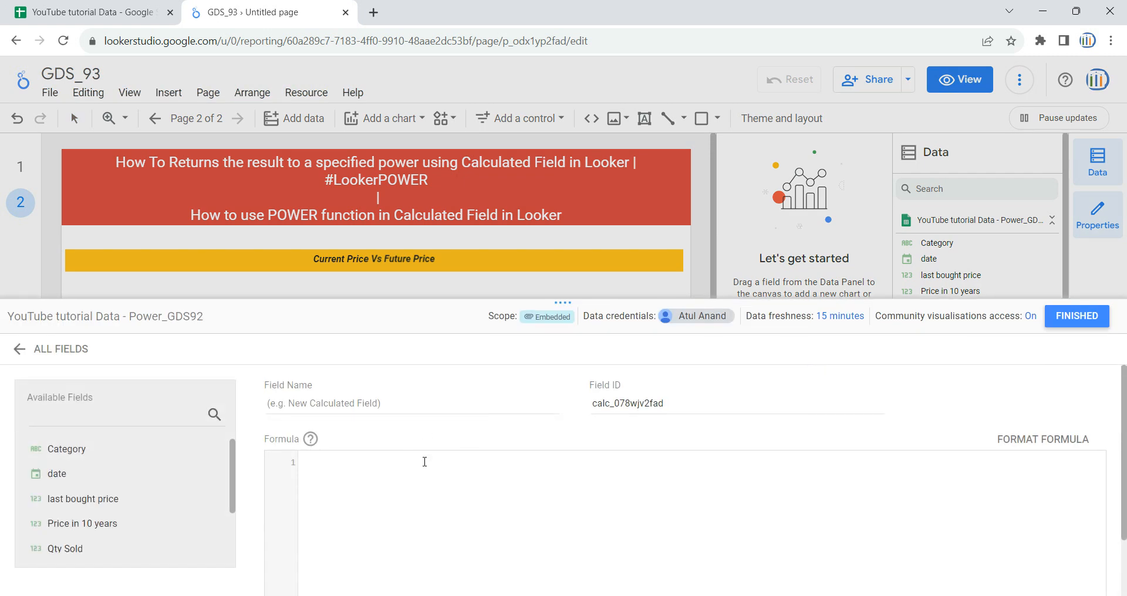
{"action": "left_click", "coordinate": [438, 403]}
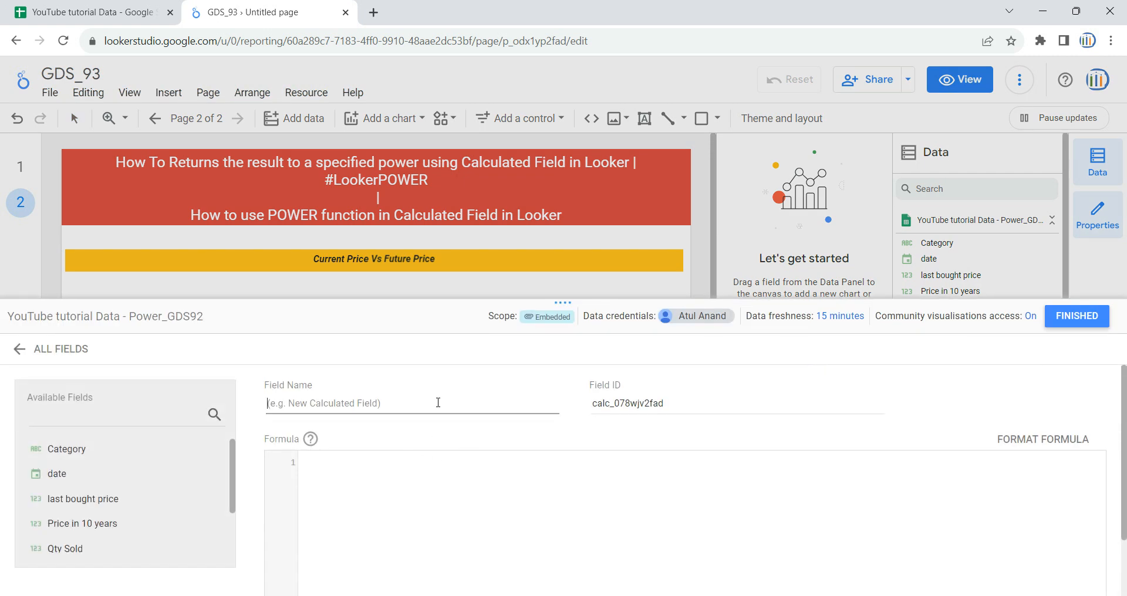
{"action": "type", "text": "Price in 20 years"}
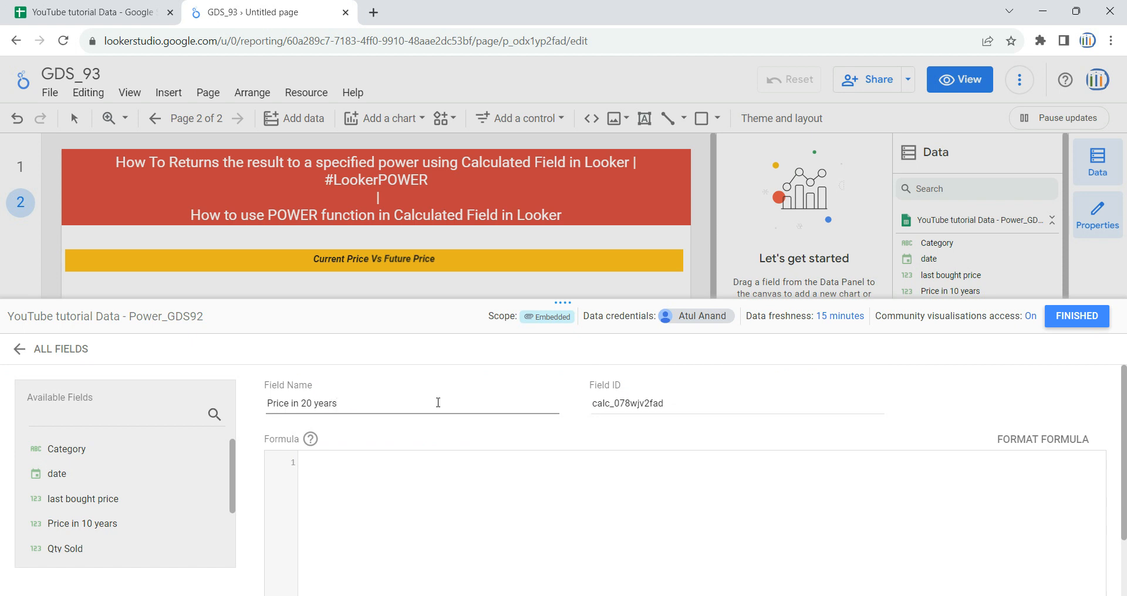
Step: Enter the formula POWER(Price in 10 years,10), save the field and close the field editor
{"action": "left_click", "coordinate": [424, 469]}
{"action": "type", "text": "POWER("}
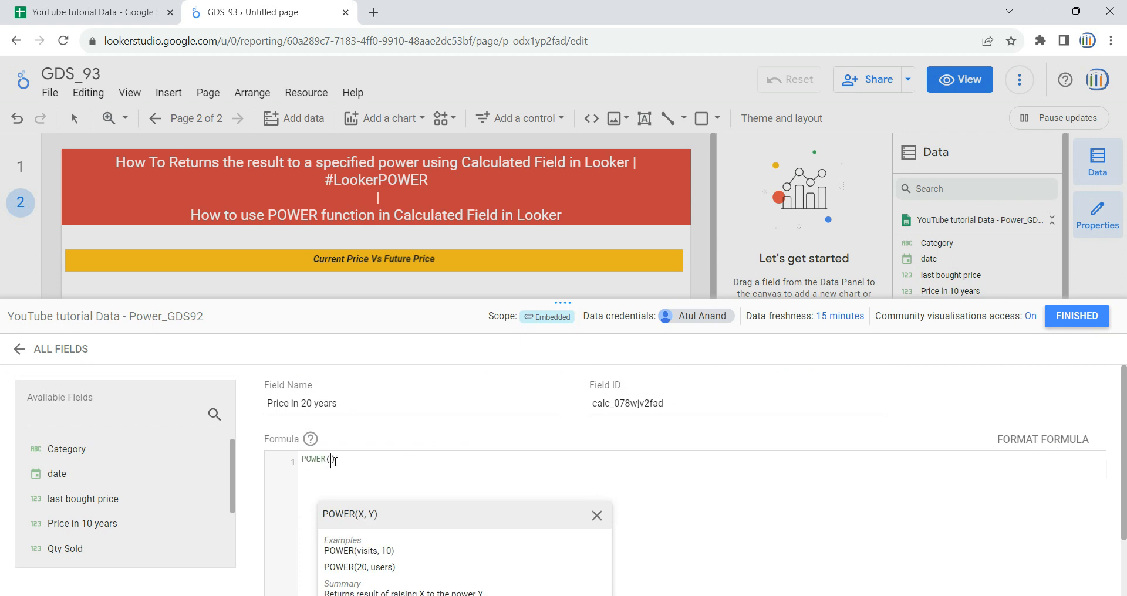
{"action": "left_click", "coordinate": [336, 462]}
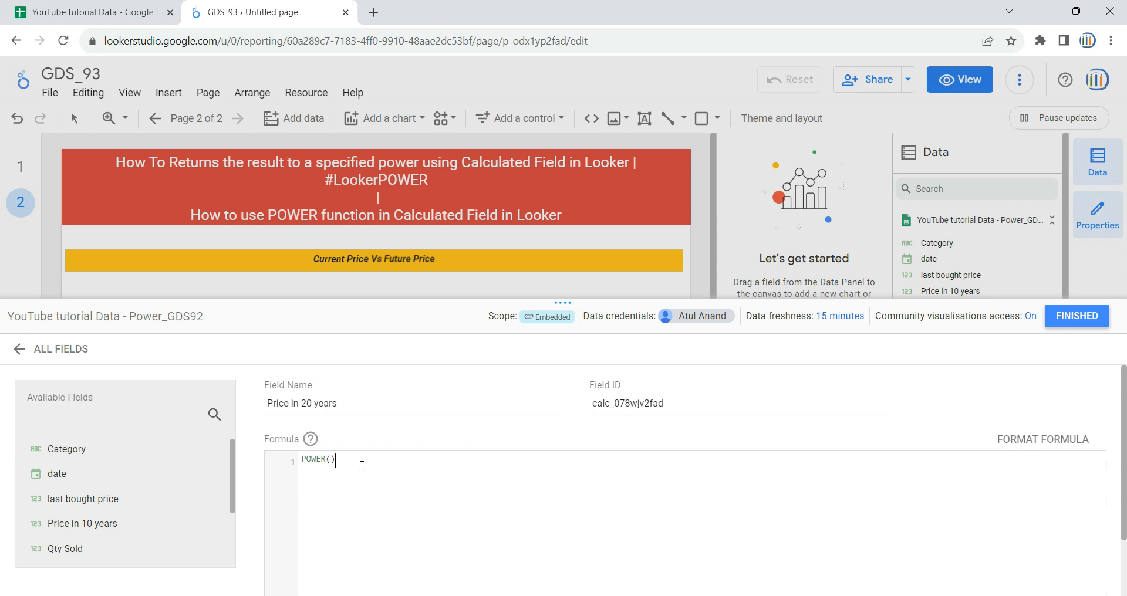
{"action": "type", "text": "price"}
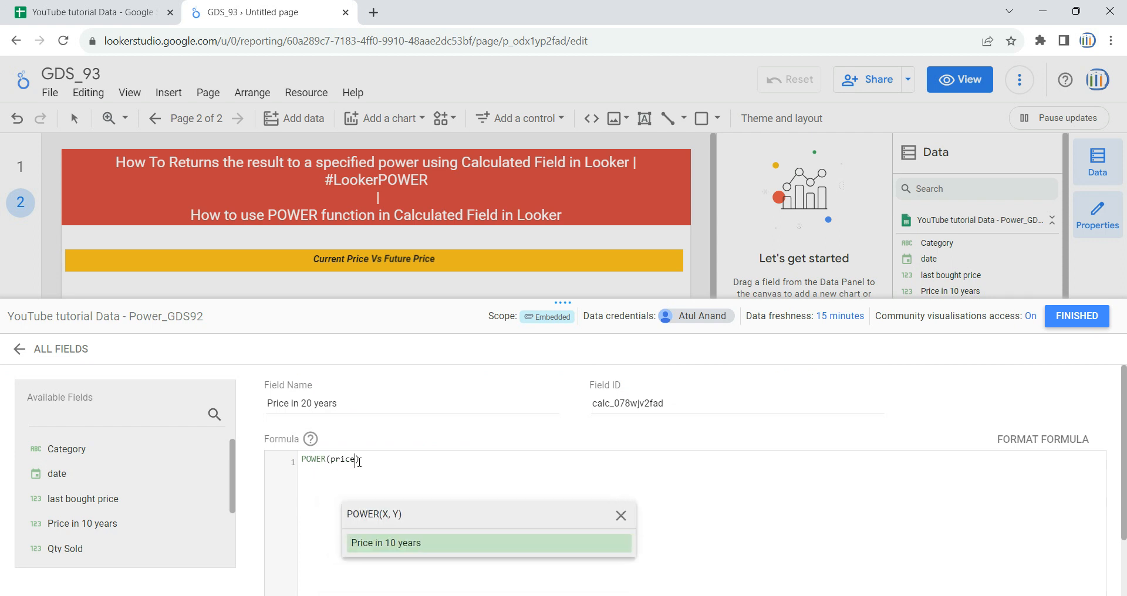
{"action": "left_click", "coordinate": [380, 544]}
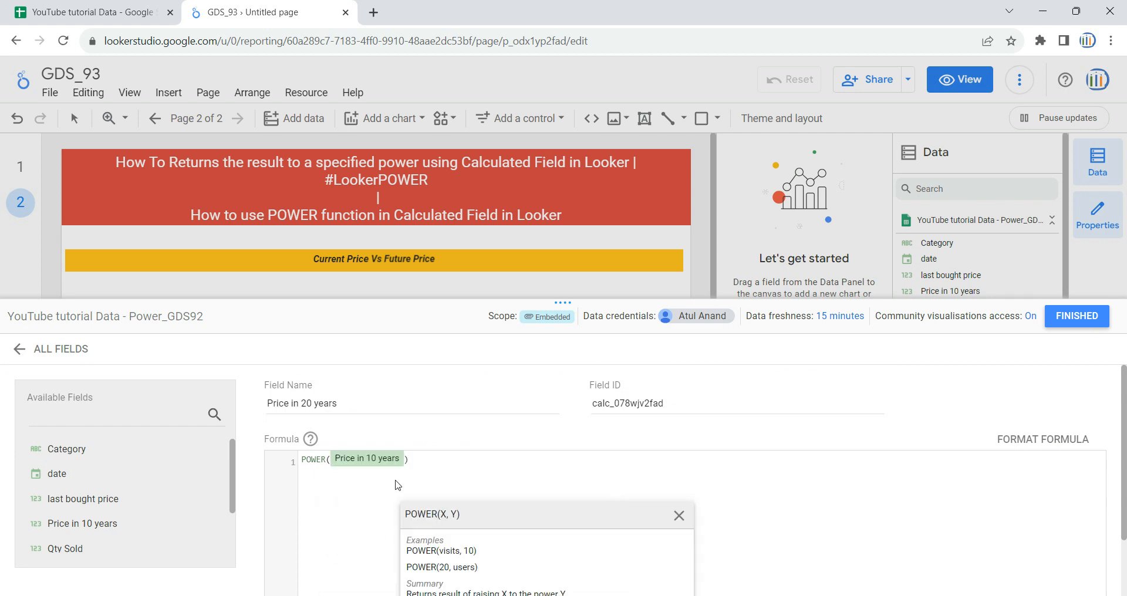
{"action": "type", "text": ","}
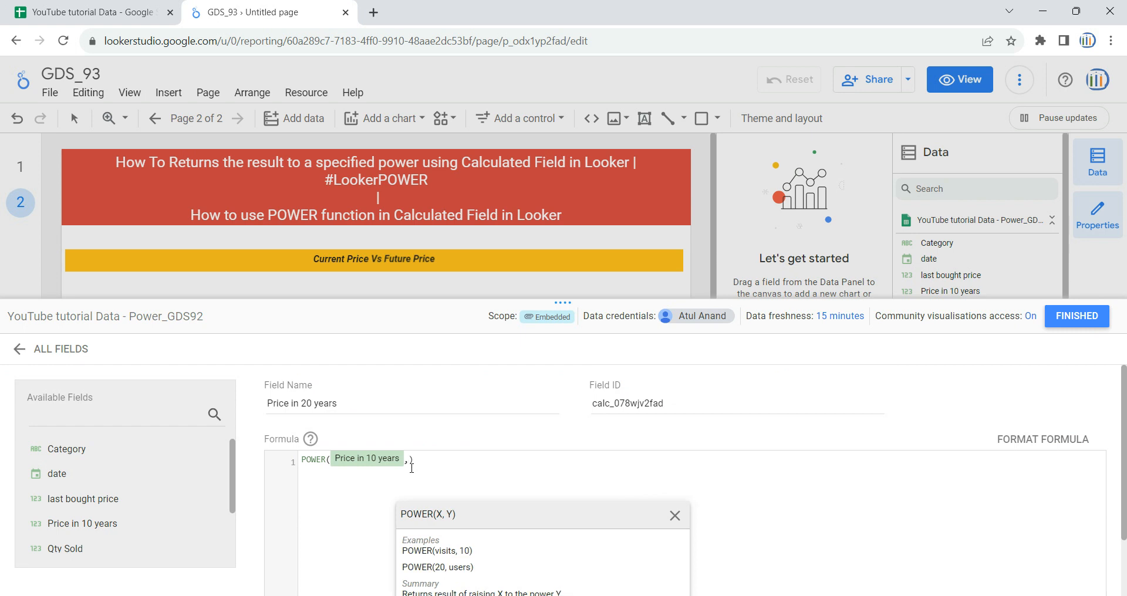
{"action": "type", "text": "10"}
{"action": "left_click", "coordinate": [981, 499]}
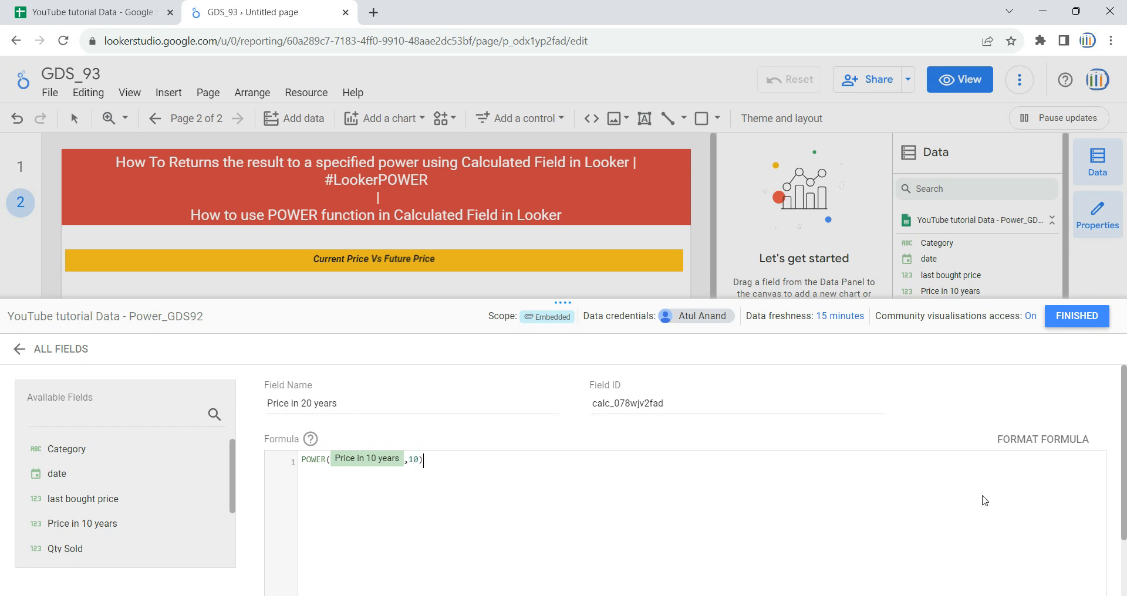
{"action": "scroll", "coordinate": [992, 508], "scroll_direction": "down", "scroll_amount": 2}
{"action": "left_click", "coordinate": [1061, 581]}
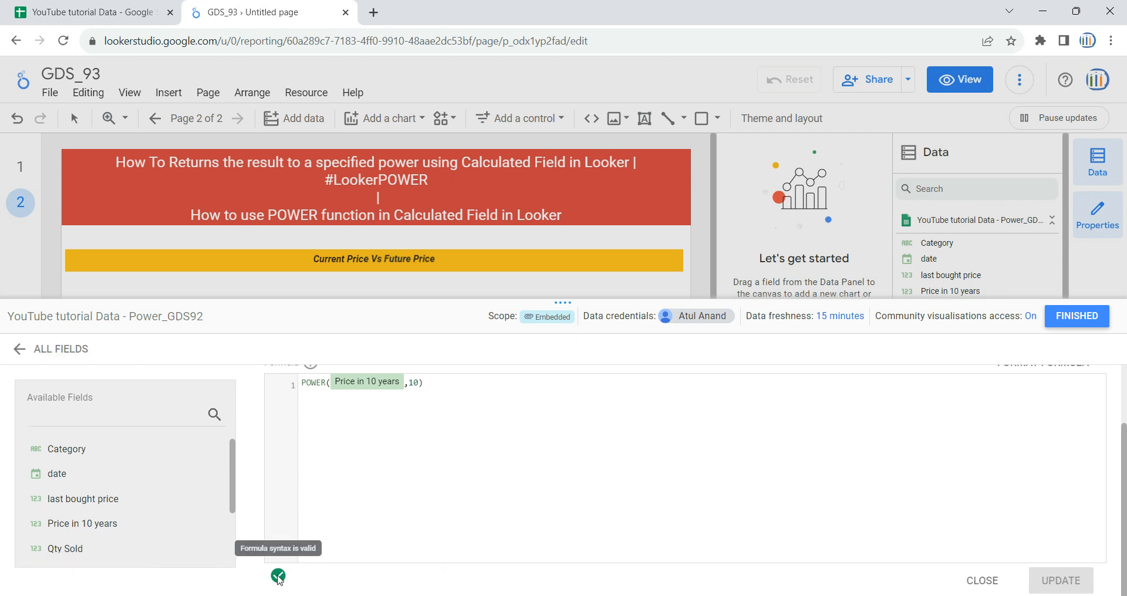
{"action": "scroll", "coordinate": [448, 433], "scroll_direction": "up", "scroll_amount": 2}
{"action": "left_click", "coordinate": [1069, 317]}
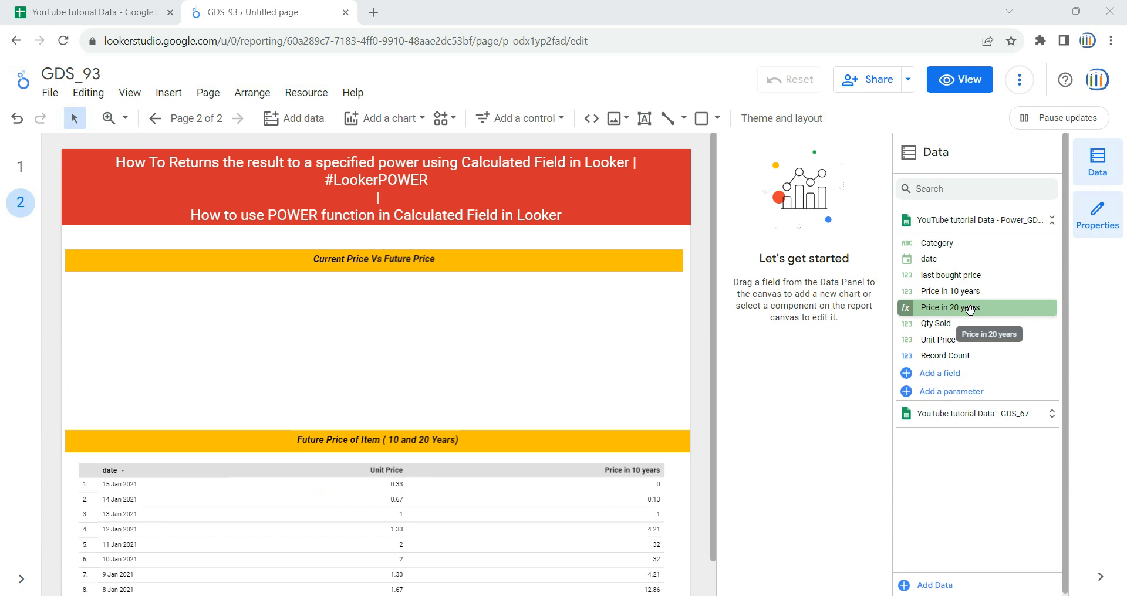
Step: Add Price in 20 years to the table as the third metric, below Price in 10 years
{"action": "left_click", "coordinate": [518, 470]}
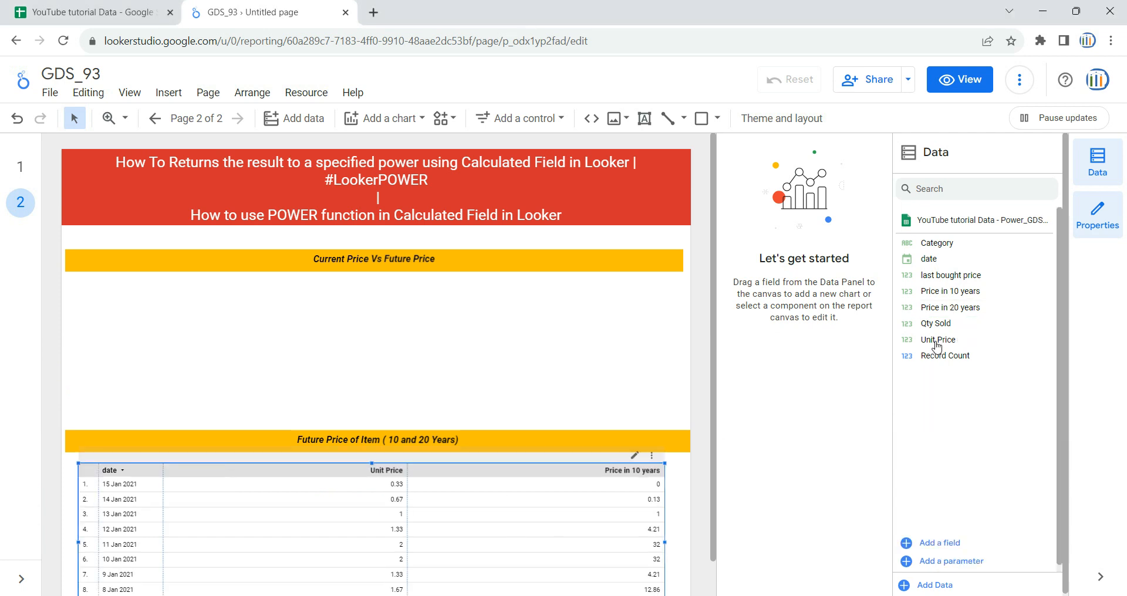
{"action": "left_click_drag", "start_coordinate": [941, 311], "coordinate": [808, 514]}
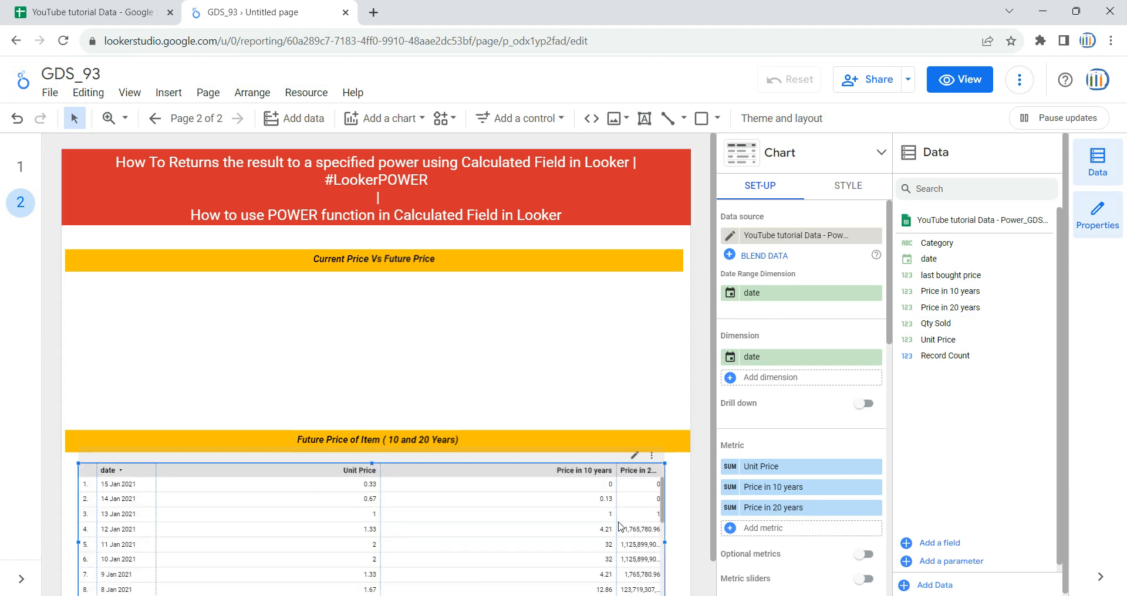
Step: Widen the table's Price in 20 years column by narrowing Price in 10 years, and deselect the table
{"action": "left_click_drag", "start_coordinate": [616, 525], "coordinate": [528, 525]}
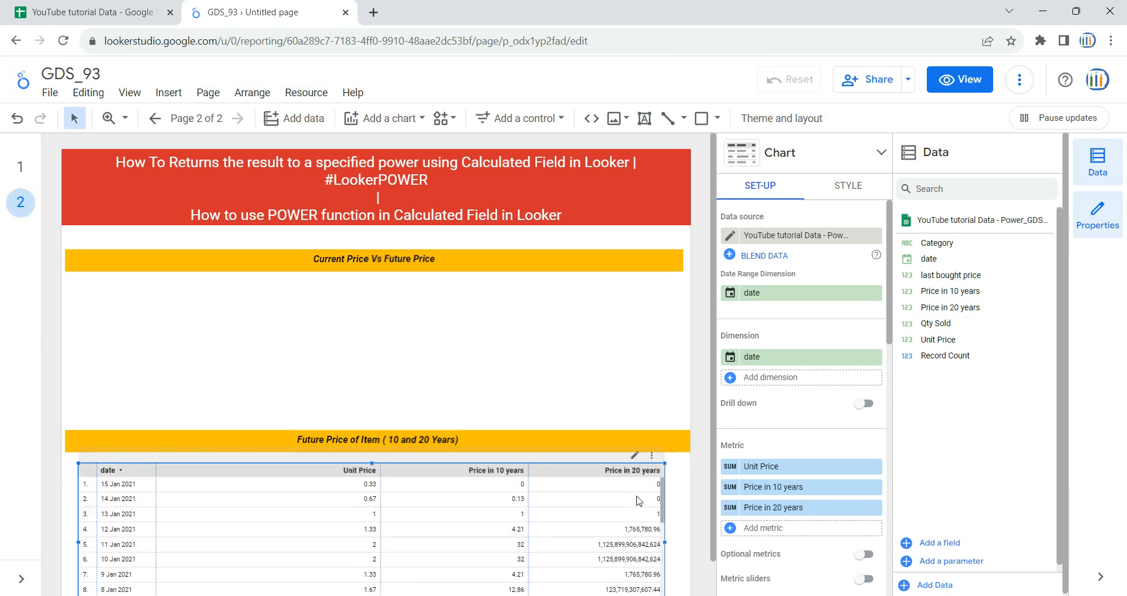
{"action": "left_click", "coordinate": [435, 295]}
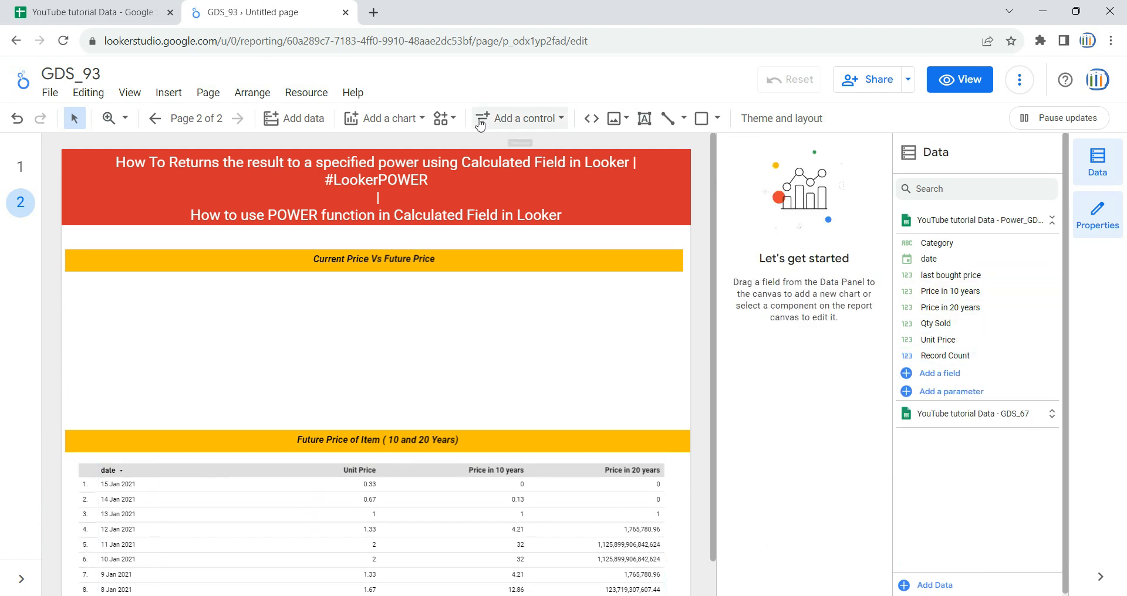
Step: Add a time series chart below the Current Price Vs Future Price heading and stretch it across the page width
{"action": "left_click", "coordinate": [414, 120]}
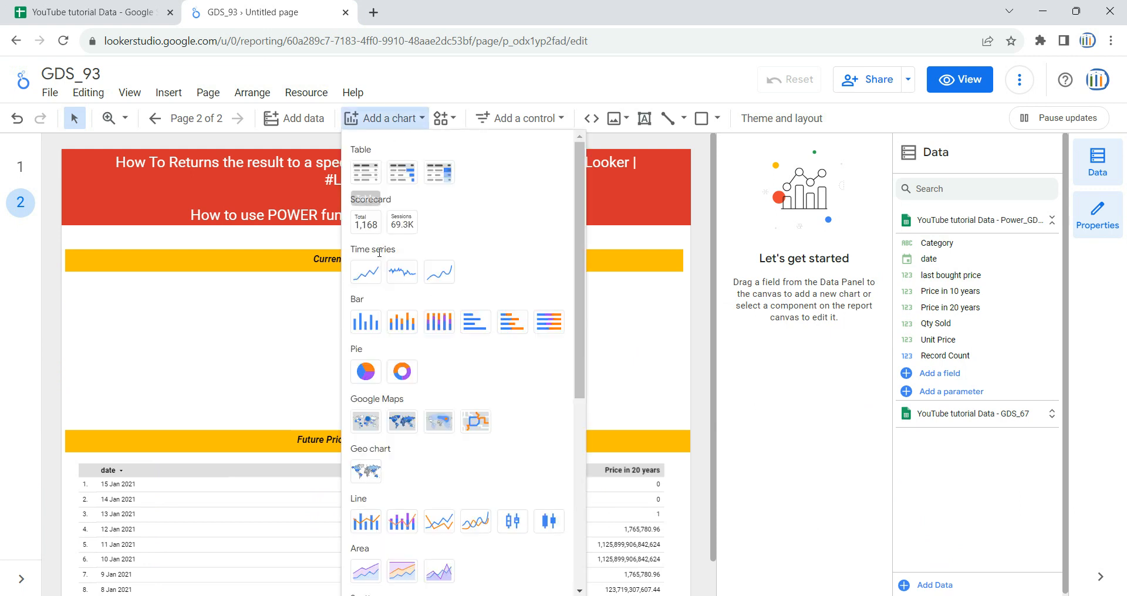
{"action": "left_click", "coordinate": [365, 272]}
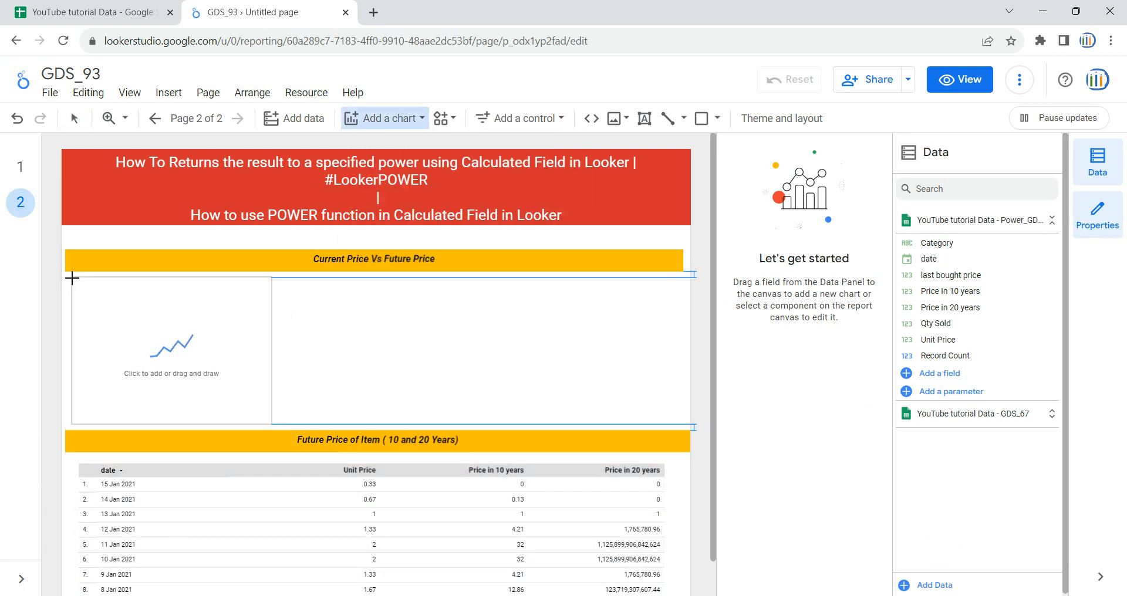
{"action": "left_click", "coordinate": [67, 286]}
{"action": "left_click_drag", "start_coordinate": [276, 356], "coordinate": [678, 356]}
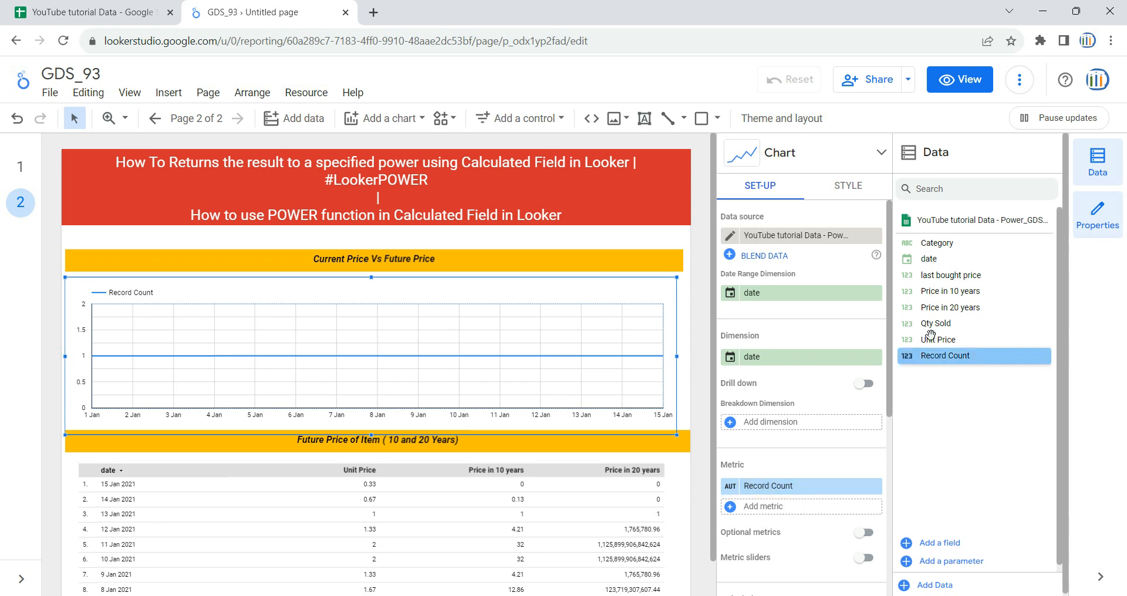
Step: Set the time series metrics to Unit Price, Price in 10 years and Price in 20 years, in that order, without Record Count
{"action": "left_click_drag", "start_coordinate": [941, 345], "coordinate": [808, 493]}
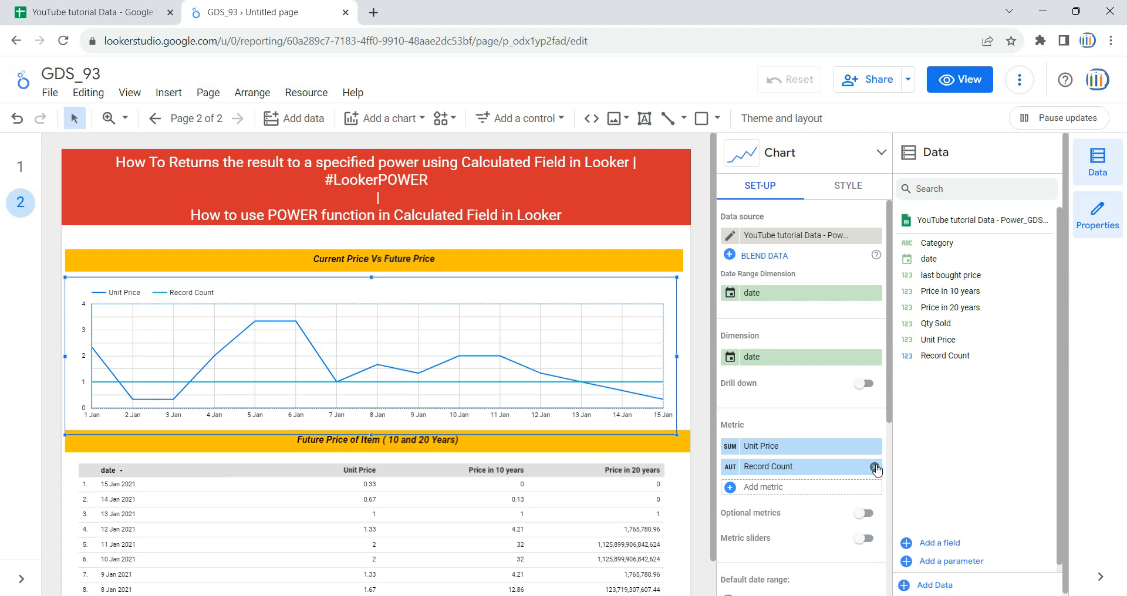
{"action": "left_click", "coordinate": [873, 466]}
{"action": "left_click_drag", "start_coordinate": [951, 292], "coordinate": [816, 507]}
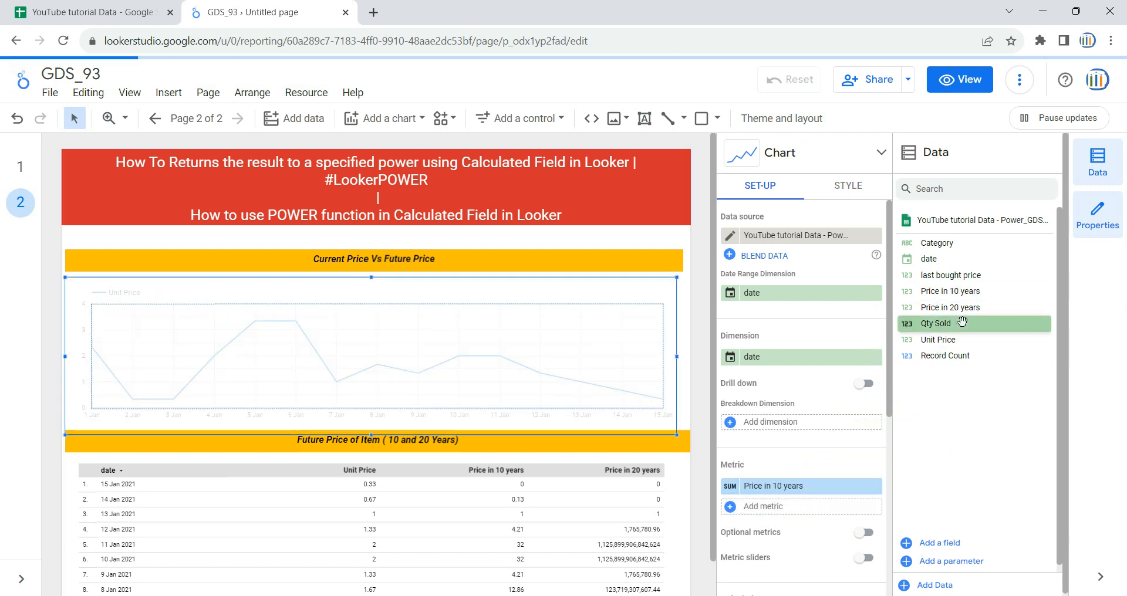
{"action": "left_click_drag", "start_coordinate": [948, 308], "coordinate": [824, 515]}
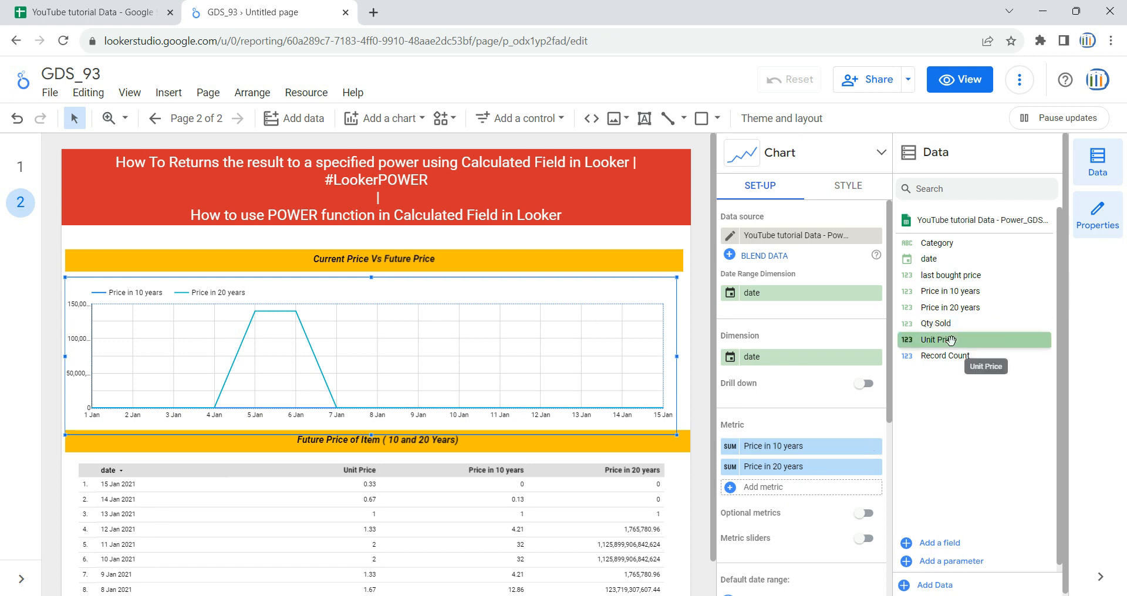
{"action": "left_click_drag", "start_coordinate": [938, 339], "coordinate": [786, 453]}
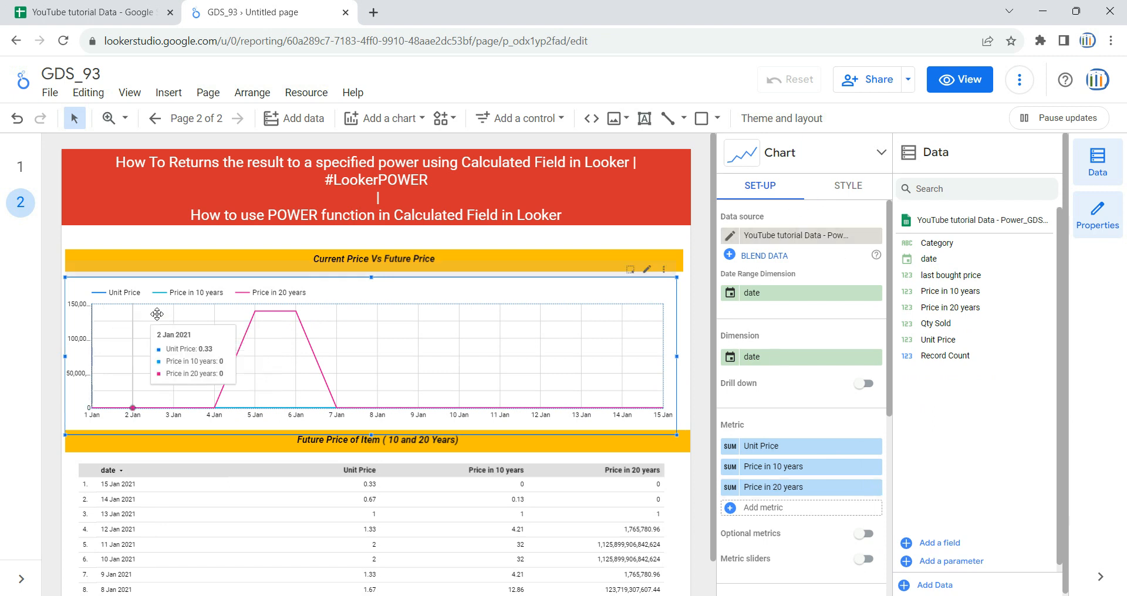
Step: Compare with the chart on page 1 and show points and data labels for the page 2 chart's Unit Price series
{"action": "left_click", "coordinate": [20, 167]}
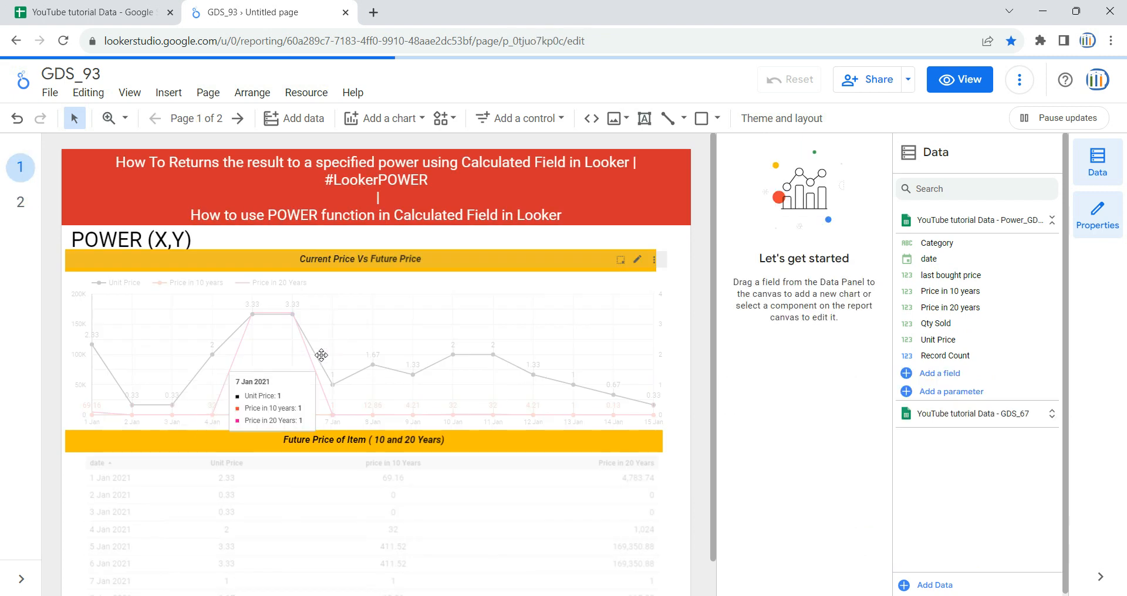
{"action": "left_click", "coordinate": [20, 202]}
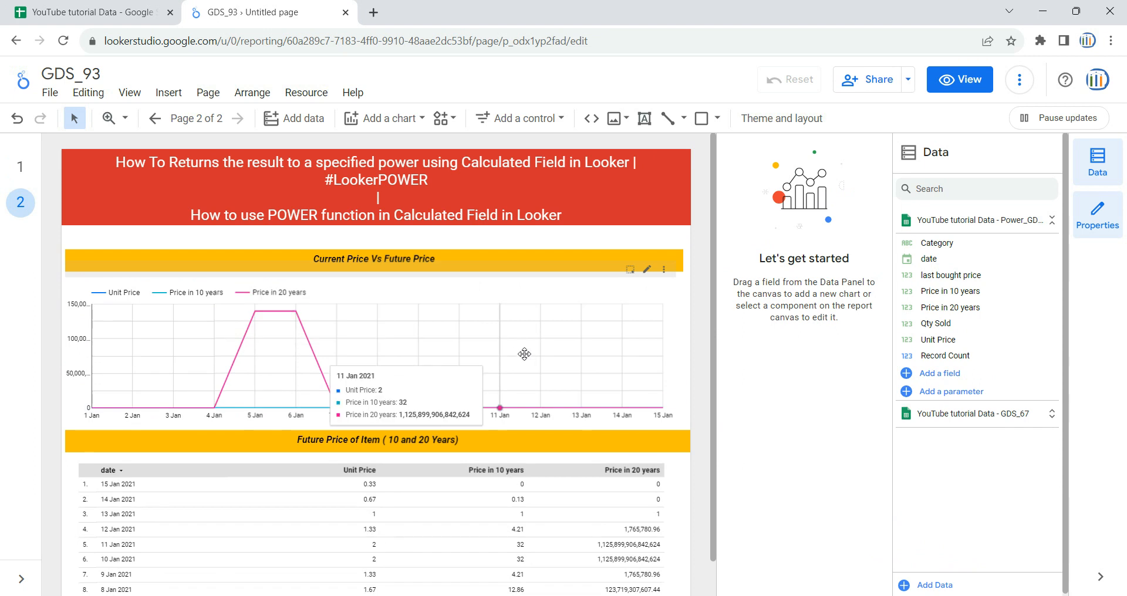
{"action": "left_click", "coordinate": [592, 285]}
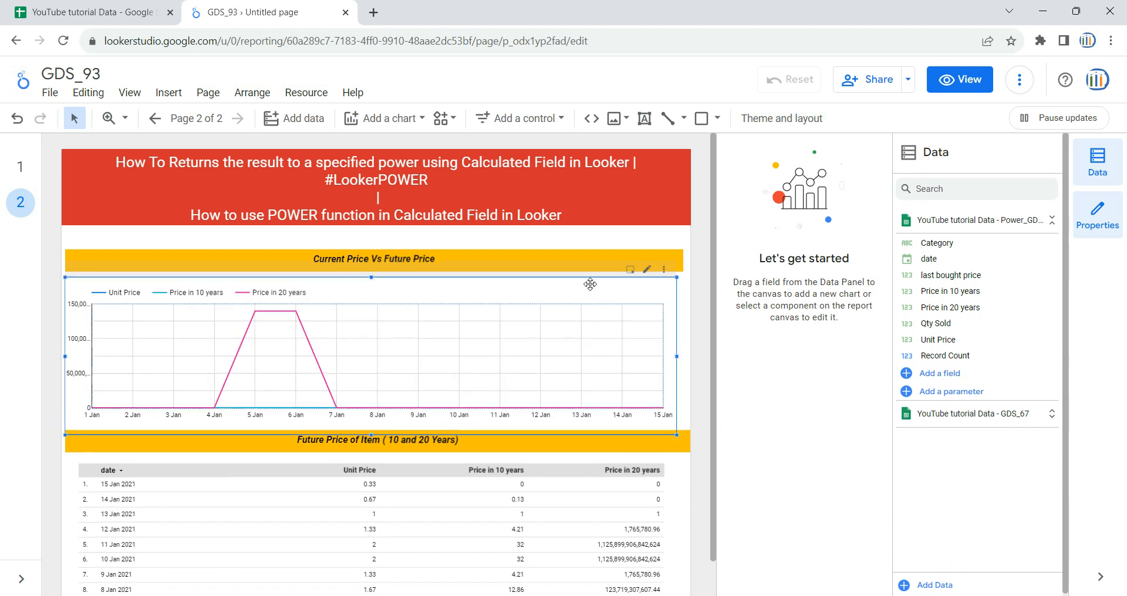
{"action": "left_click", "coordinate": [843, 190]}
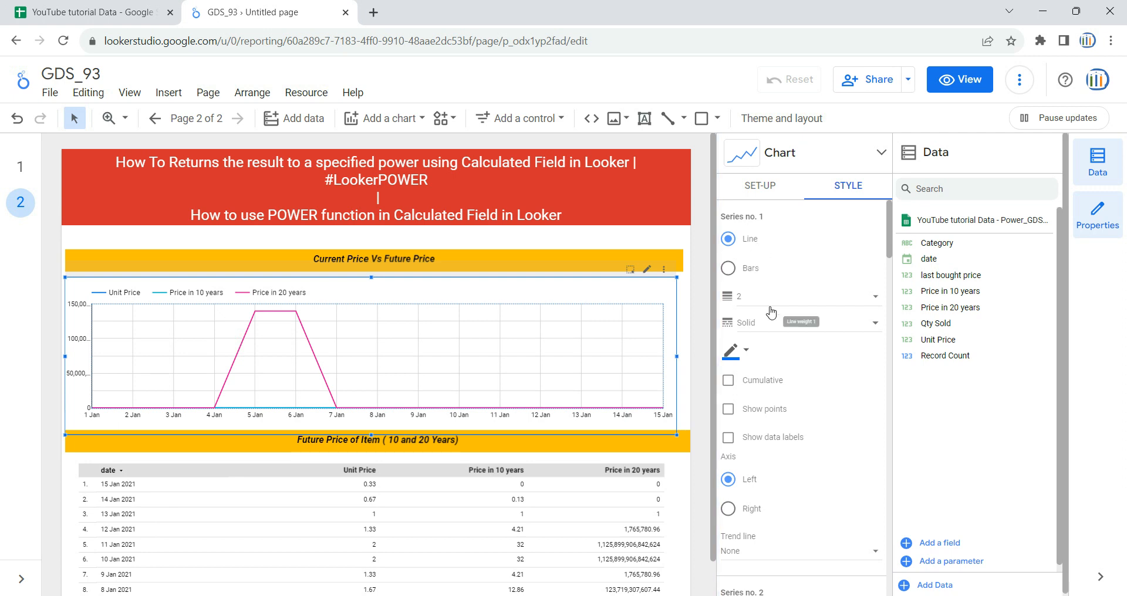
{"action": "left_click", "coordinate": [742, 409]}
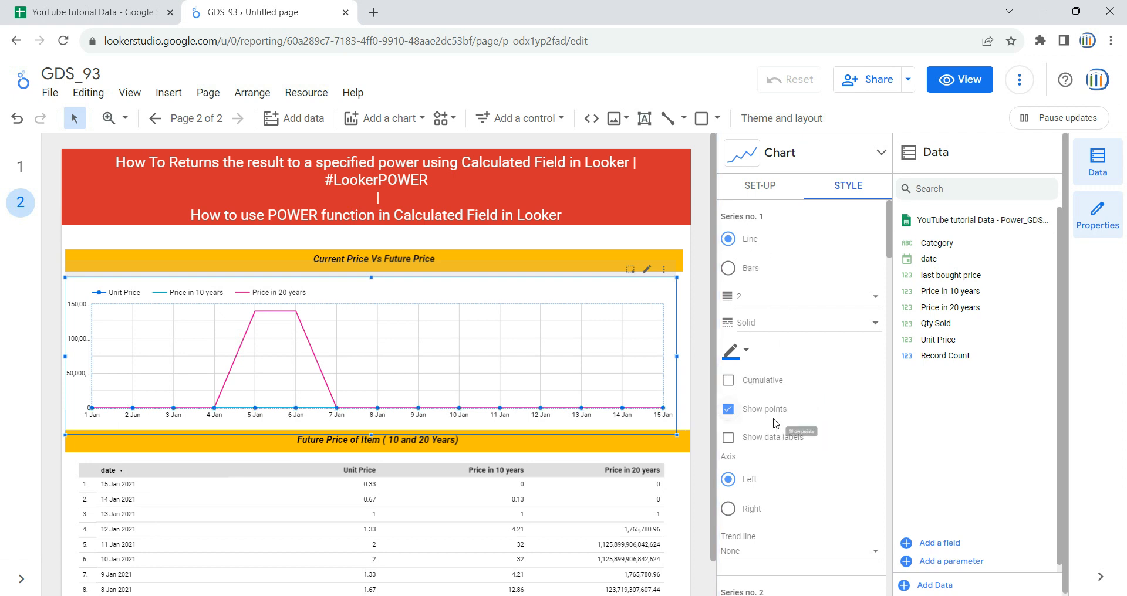
{"action": "left_click", "coordinate": [750, 445]}
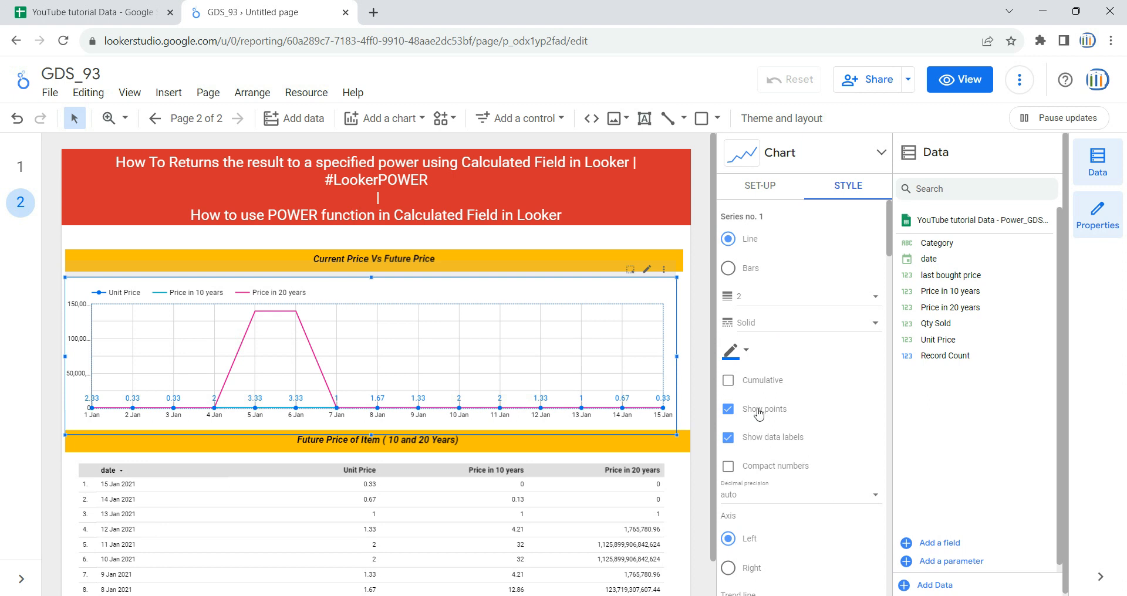
Step: Show points and data labels for the Price in 10 years series and assign it to the right axis
{"action": "scroll", "coordinate": [809, 446], "scroll_direction": "down", "scroll_amount": 4}
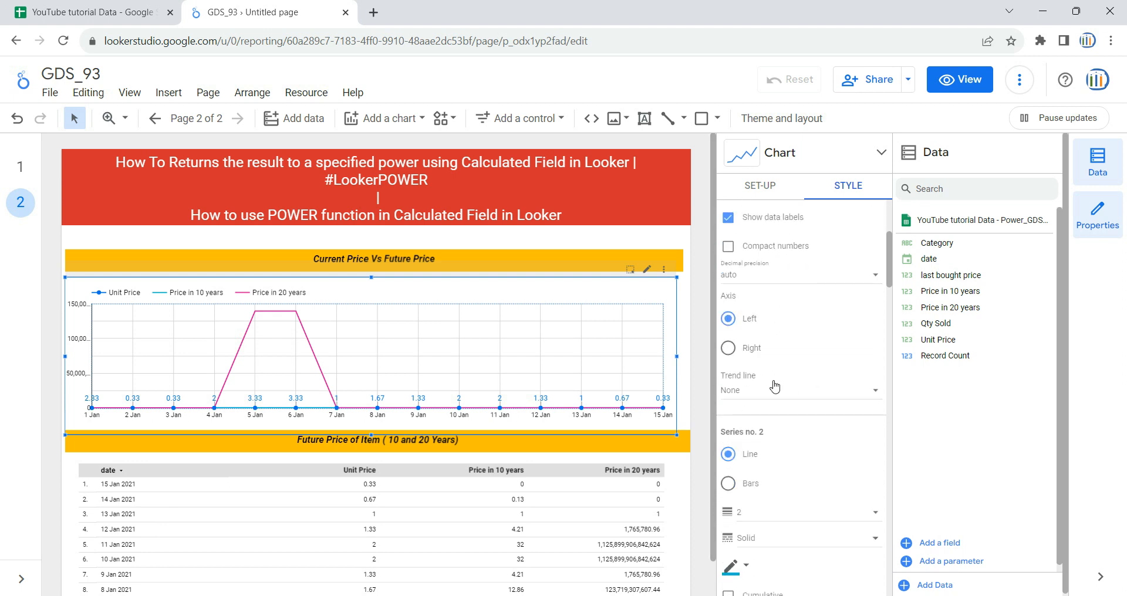
{"action": "scroll", "coordinate": [769, 408], "scroll_direction": "down", "scroll_amount": 1}
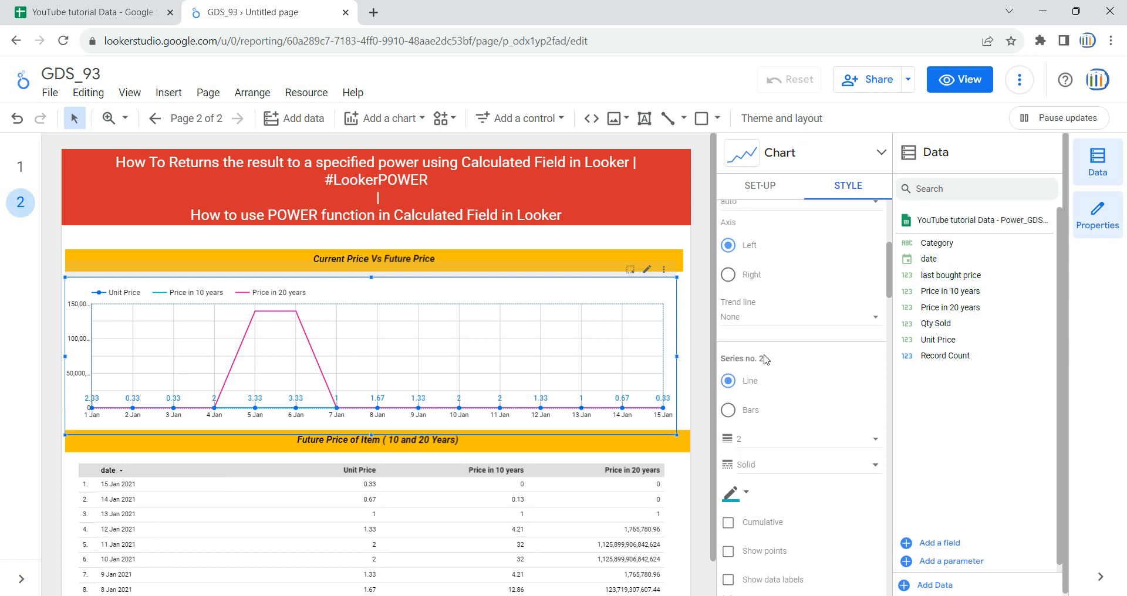
{"action": "scroll", "coordinate": [758, 376], "scroll_direction": "down", "scroll_amount": 2}
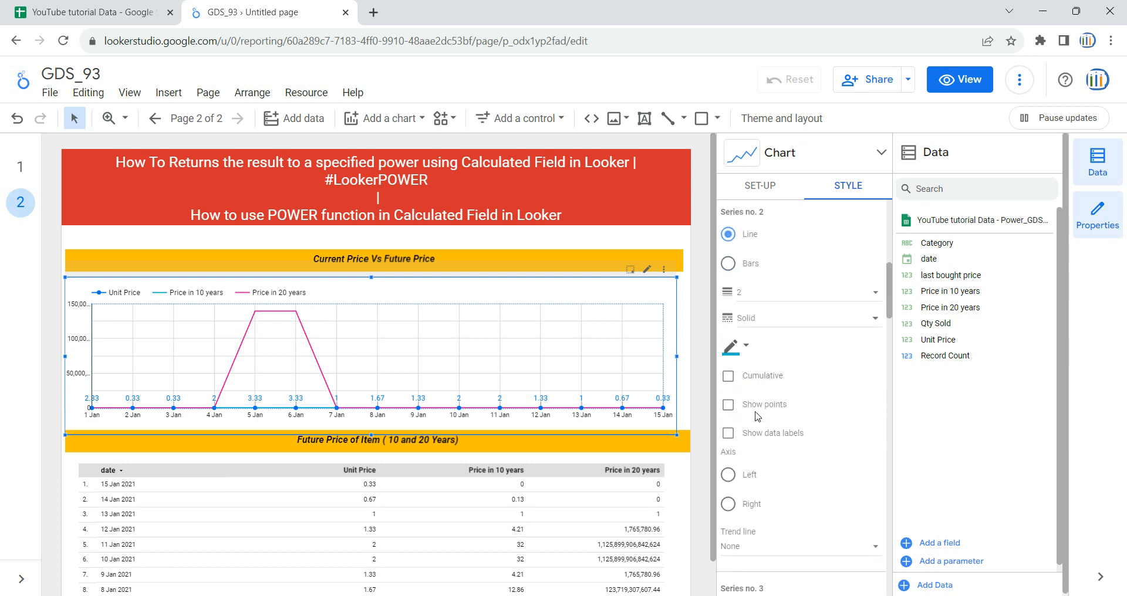
{"action": "left_click", "coordinate": [756, 405]}
{"action": "left_click", "coordinate": [762, 435]}
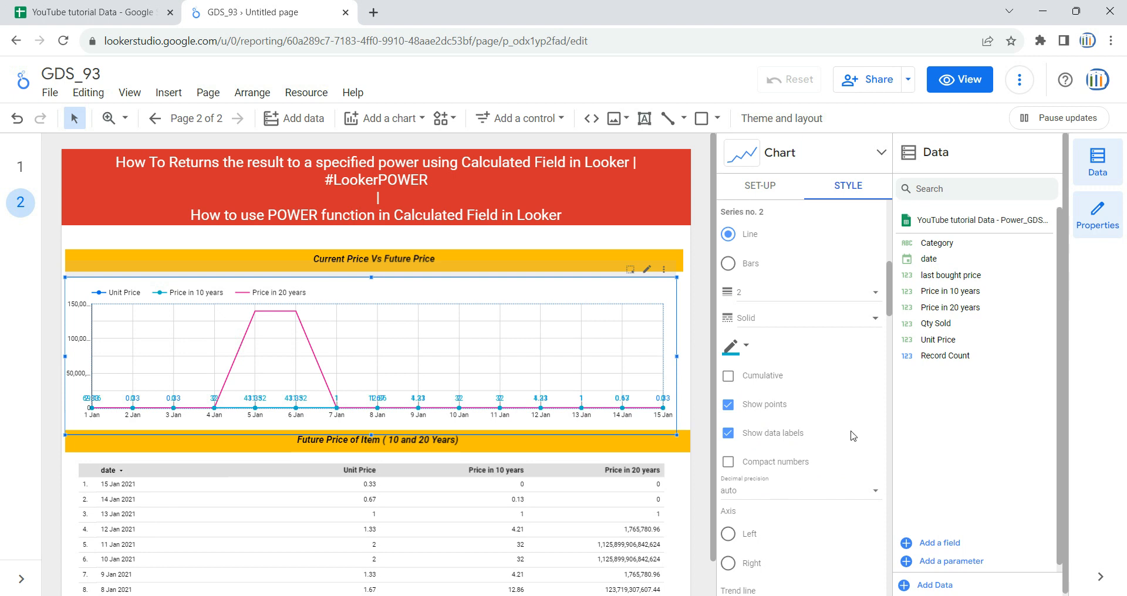
{"action": "scroll", "coordinate": [849, 433], "scroll_direction": "down", "scroll_amount": 1}
{"action": "scroll", "coordinate": [762, 373], "scroll_direction": "down", "scroll_amount": 4}
{"action": "scroll", "coordinate": [757, 358], "scroll_direction": "up", "scroll_amount": 1}
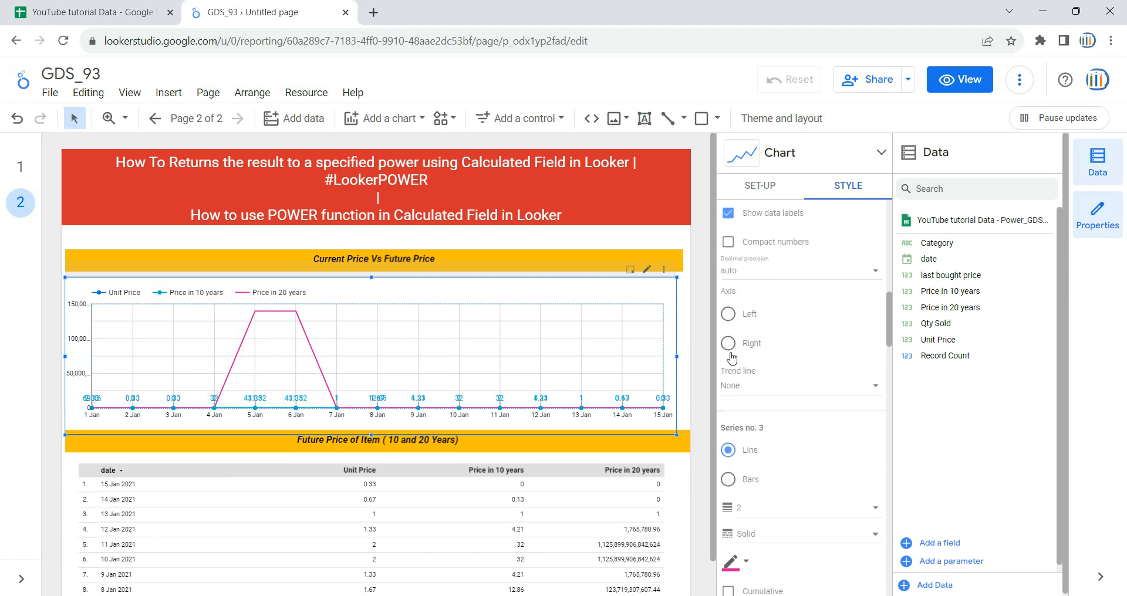
{"action": "left_click", "coordinate": [729, 344]}
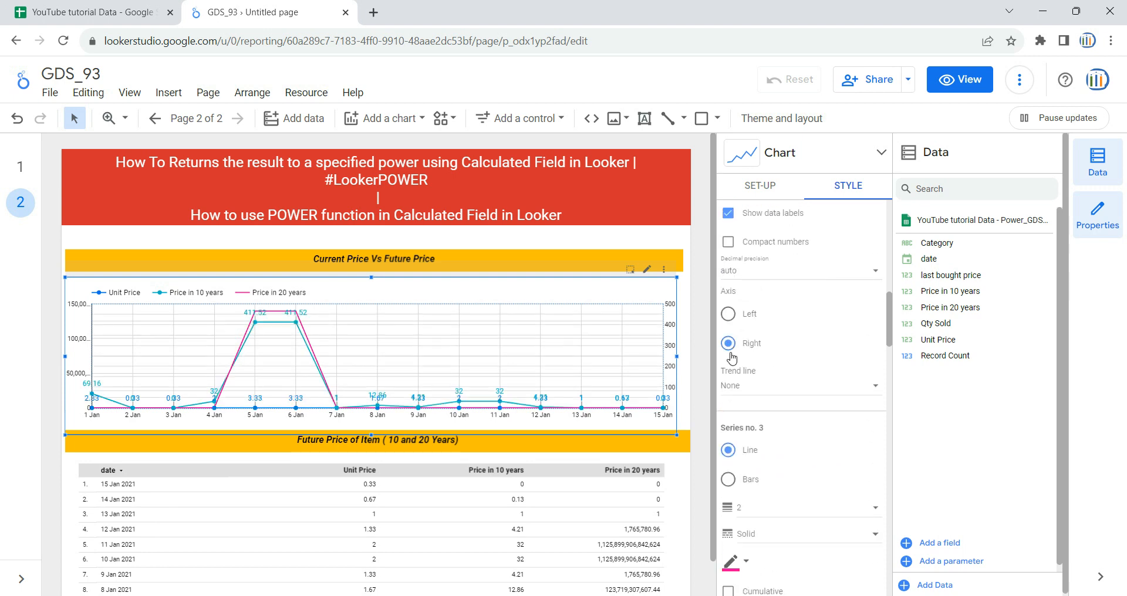
Step: Show points and data labels for the Price in 20 years series and assign it to the right axis
{"action": "scroll", "coordinate": [827, 413], "scroll_direction": "down", "scroll_amount": 3}
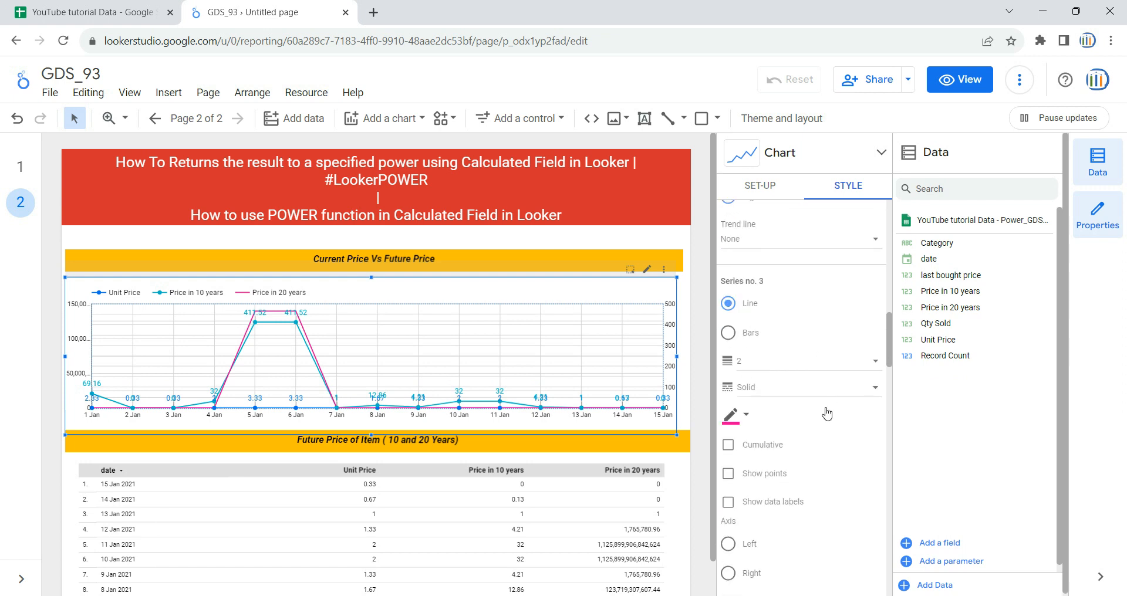
{"action": "left_click", "coordinate": [728, 504]}
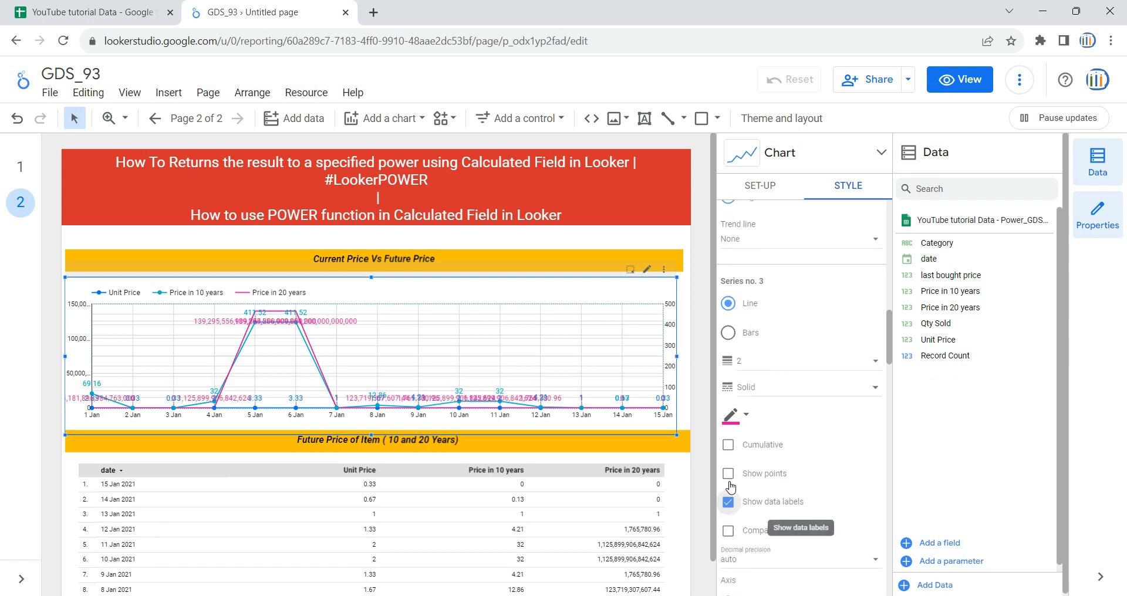
{"action": "left_click", "coordinate": [728, 476]}
{"action": "scroll", "coordinate": [881, 484], "scroll_direction": "down", "scroll_amount": 2}
{"action": "scroll", "coordinate": [774, 476], "scroll_direction": "down", "scroll_amount": 3}
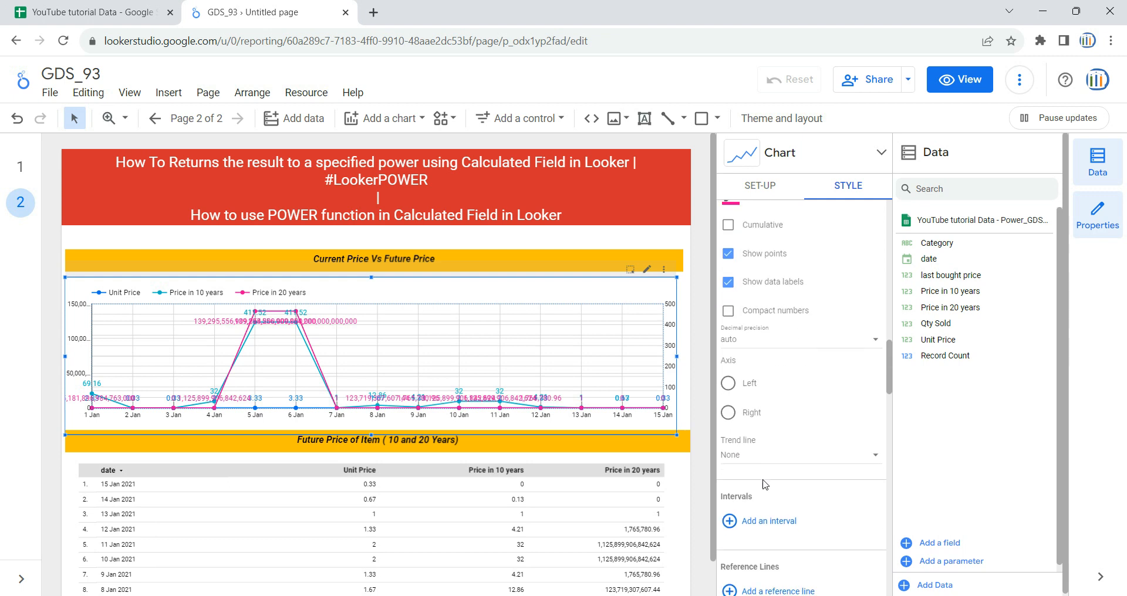
{"action": "left_click", "coordinate": [729, 413]}
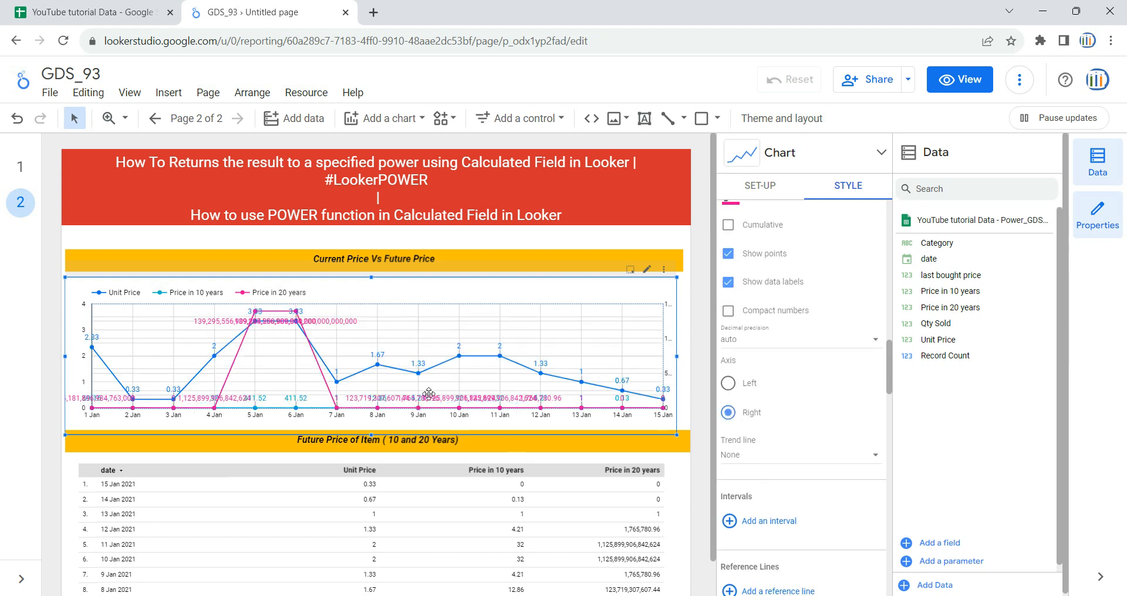
Step: Enable compact numbers for the data labels of all three chart series and deselect the chart
{"action": "scroll", "coordinate": [801, 357], "scroll_direction": "down", "scroll_amount": 3}
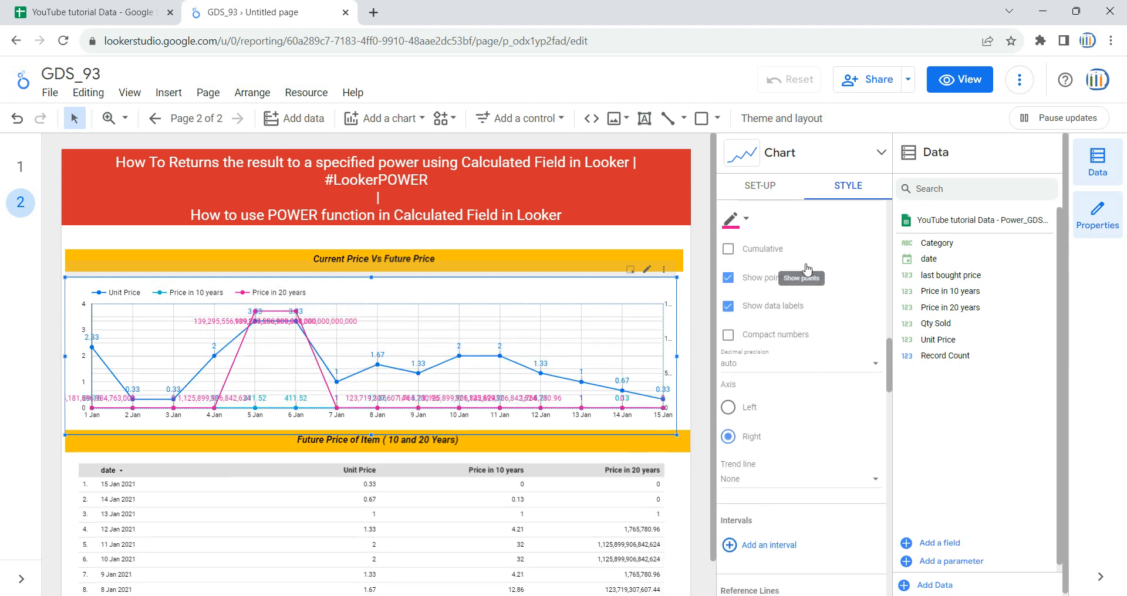
{"action": "scroll", "coordinate": [795, 409], "scroll_direction": "up", "scroll_amount": 15}
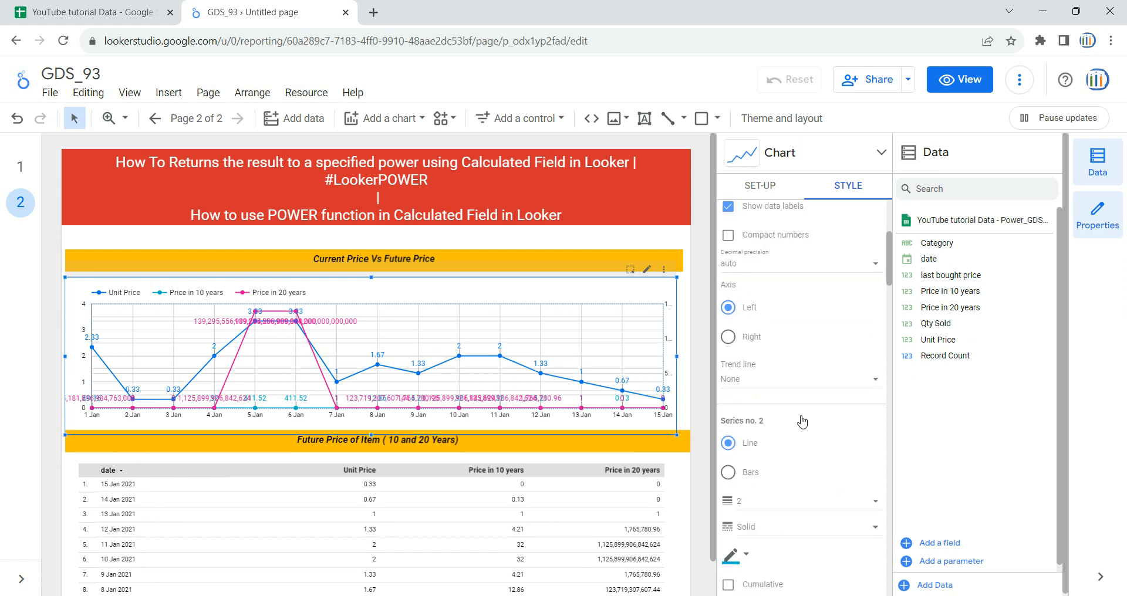
{"action": "scroll", "coordinate": [804, 419], "scroll_direction": "down", "scroll_amount": 1}
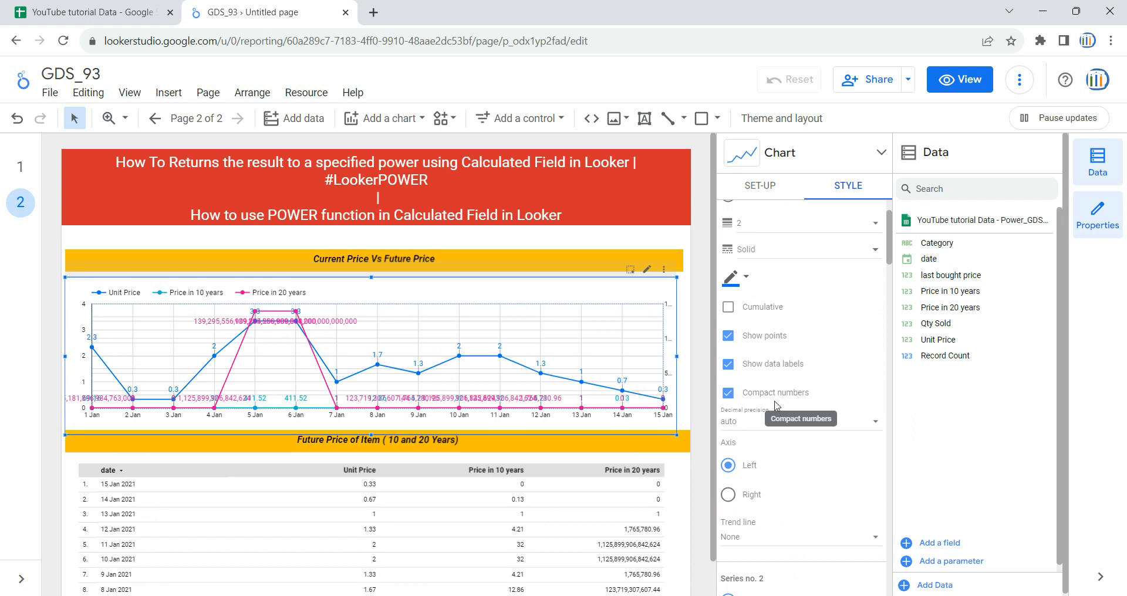
{"action": "scroll", "coordinate": [838, 460], "scroll_direction": "down", "scroll_amount": 4}
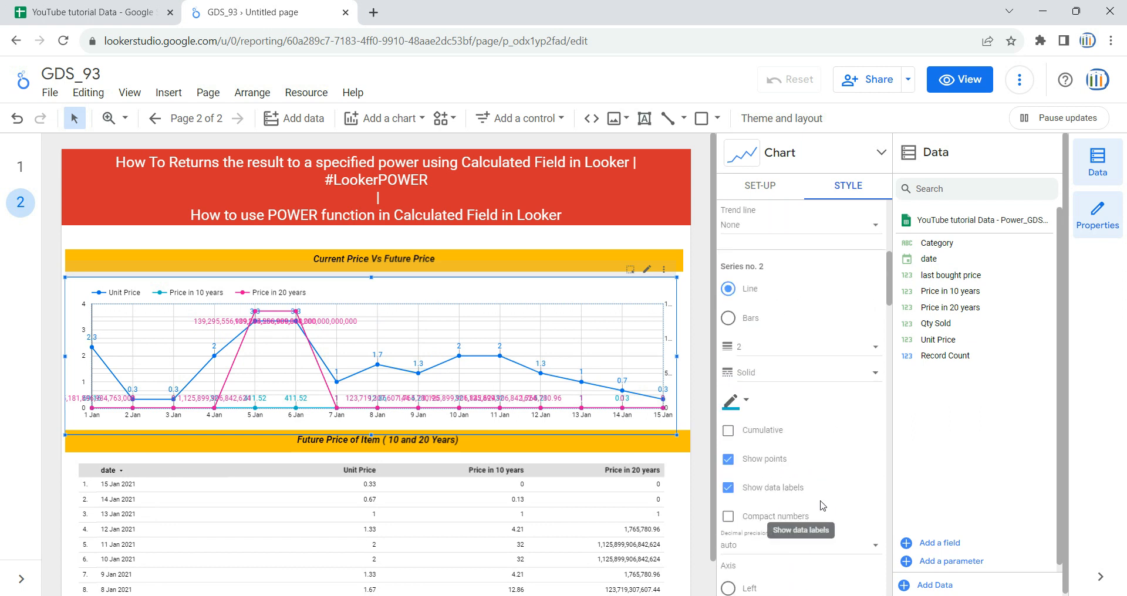
{"action": "scroll", "coordinate": [840, 493], "scroll_direction": "down", "scroll_amount": 5}
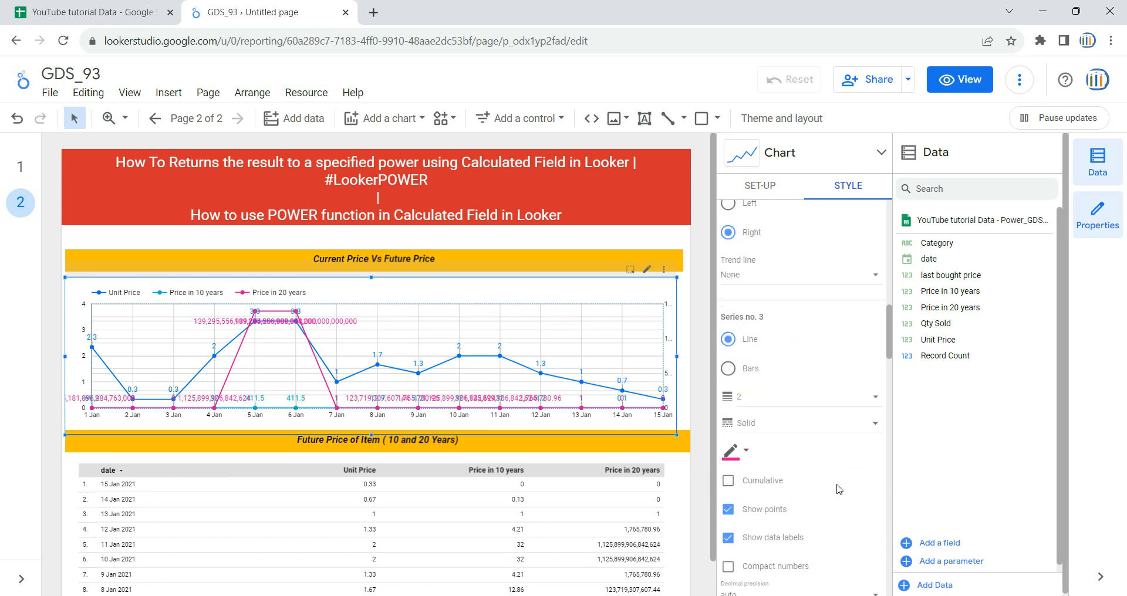
{"action": "scroll", "coordinate": [840, 489], "scroll_direction": "down", "scroll_amount": 1}
{"action": "left_click", "coordinate": [786, 531]}
{"action": "key", "text": "Escape"}
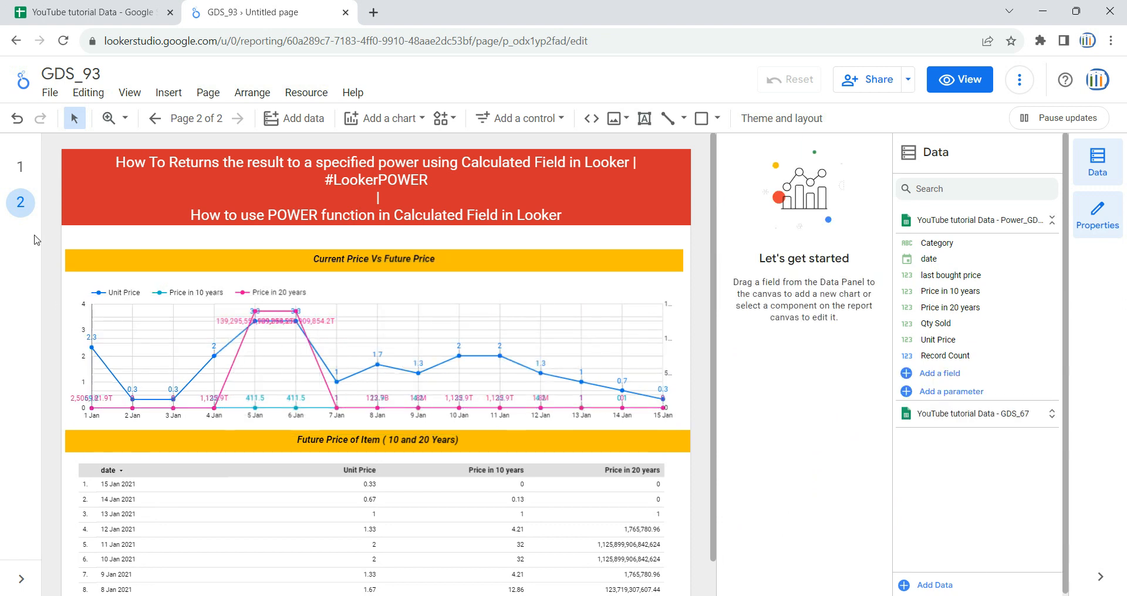
Step: Compare the rebuilt page 2 with page 1 and display page 2 in view mode
{"action": "left_click", "coordinate": [20, 169]}
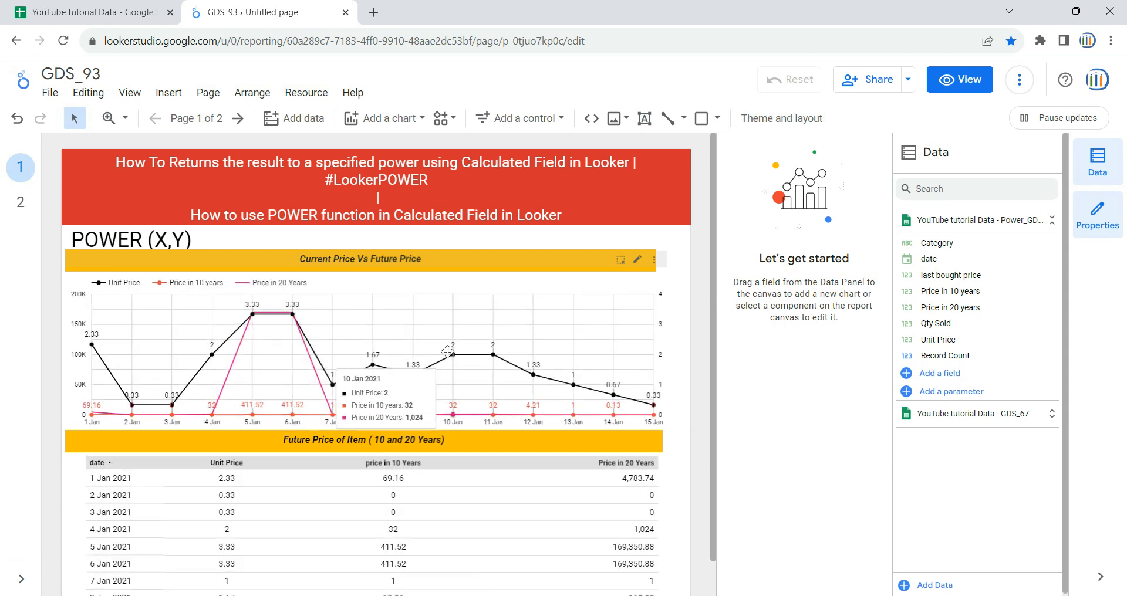
{"action": "left_click", "coordinate": [27, 204]}
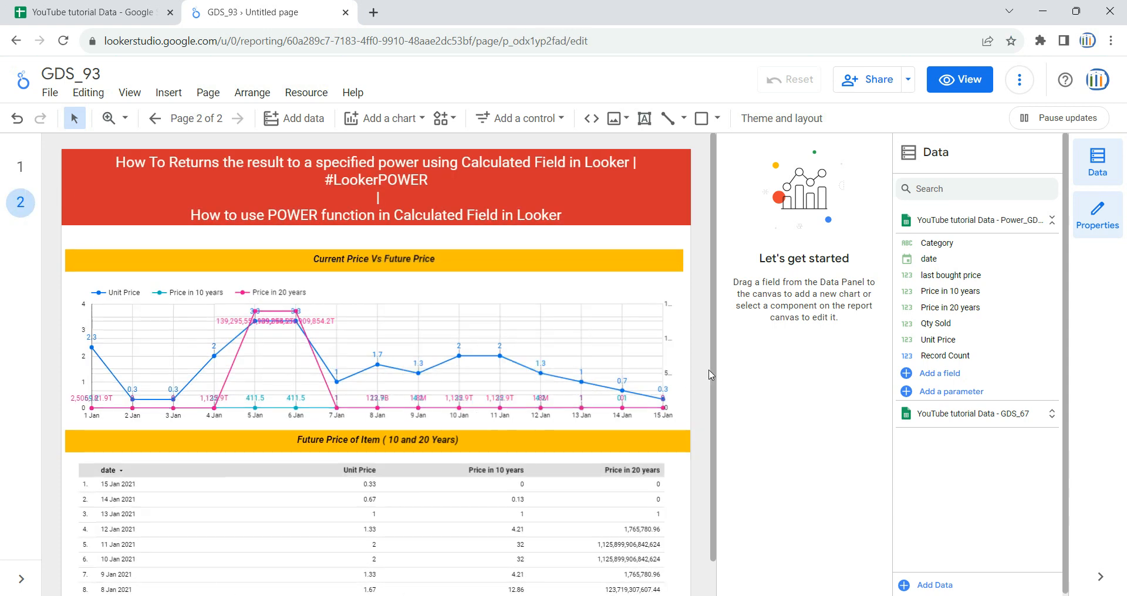
{"action": "left_click", "coordinate": [961, 79]}
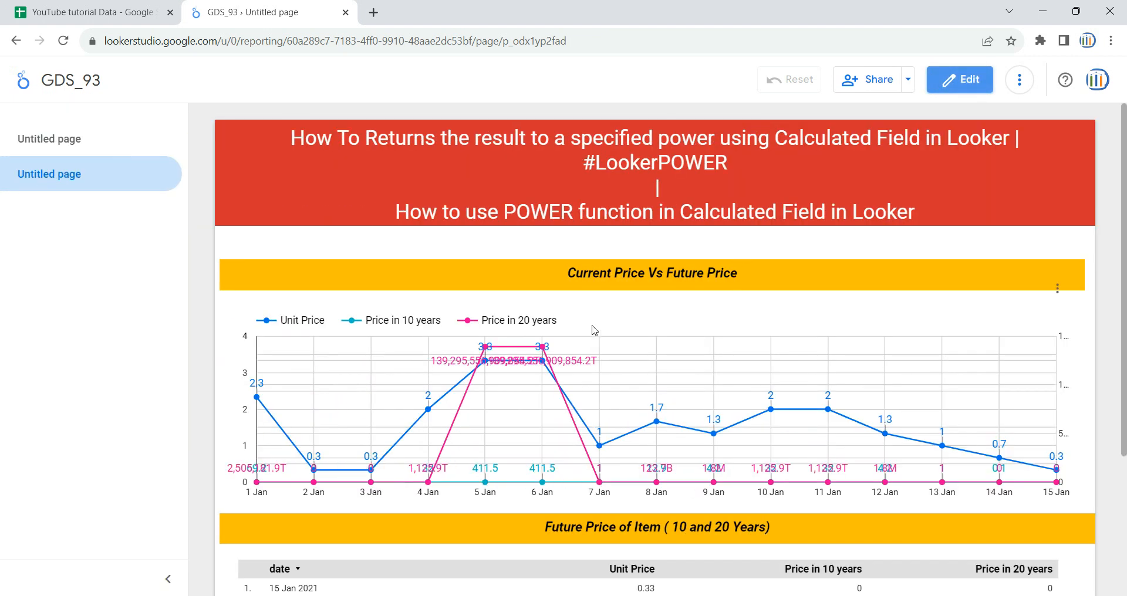